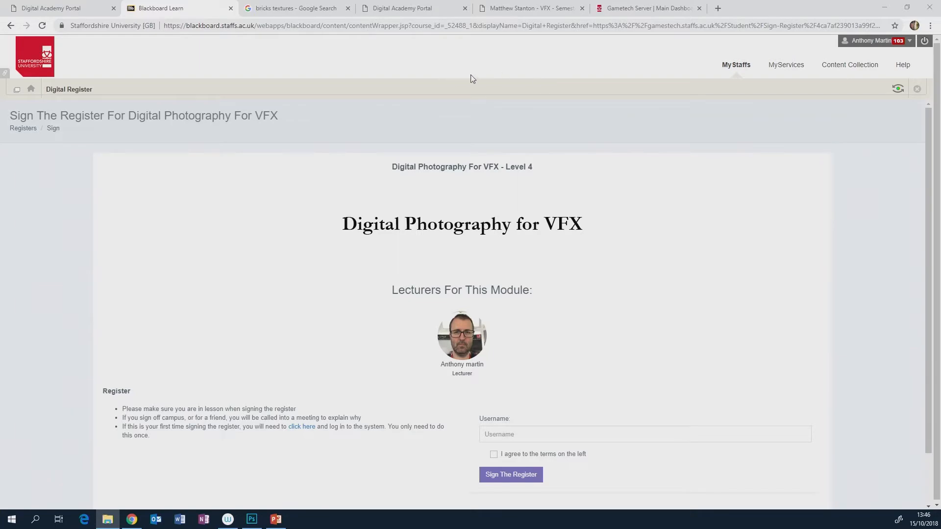
- Switch to Photoshop and crop the speckled stone texture to a centred 1:1 square
click(248, 523)
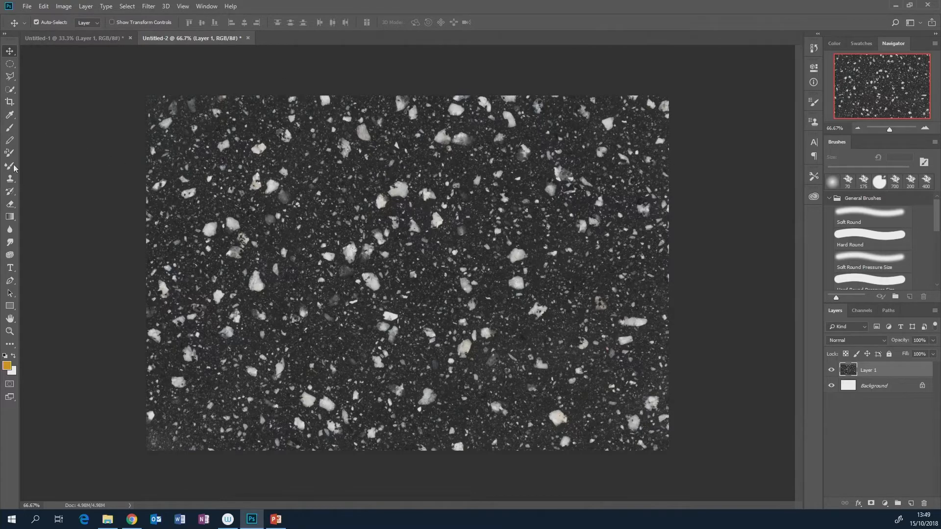
click(10, 103)
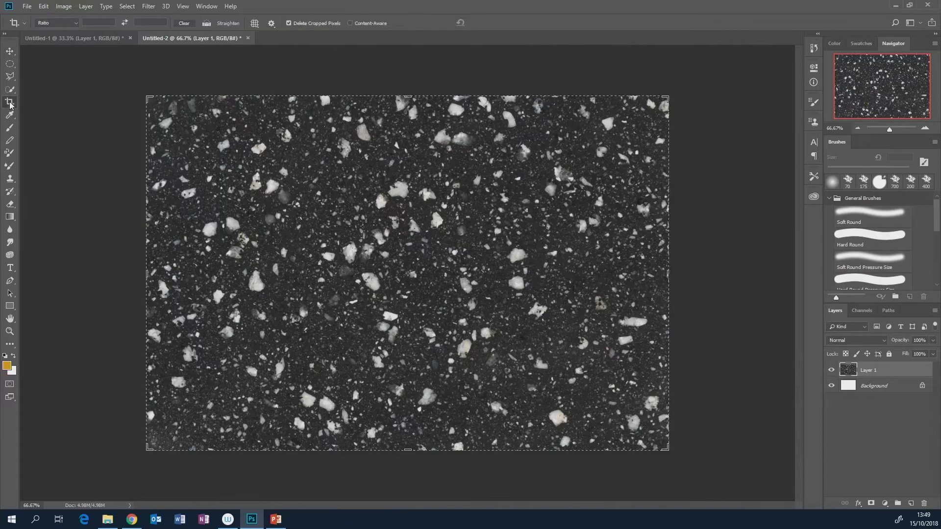
drag(157, 275, 197, 289)
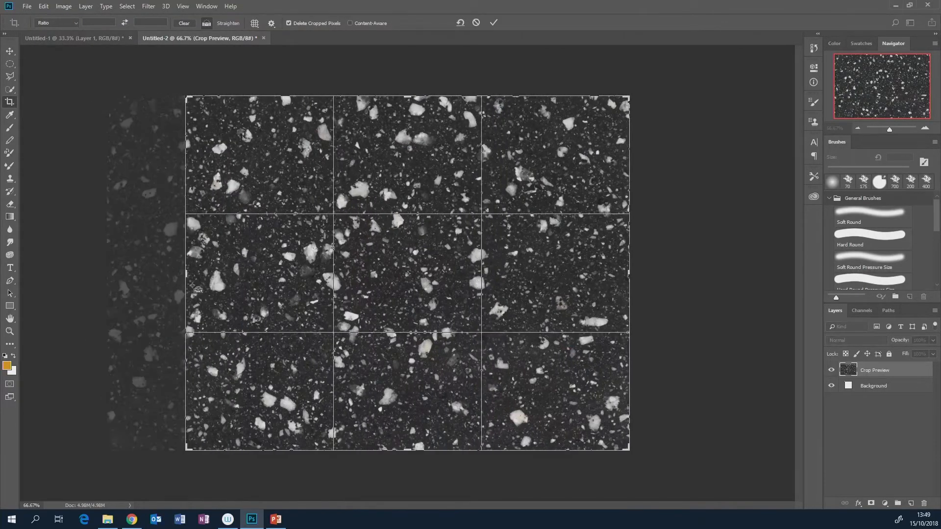
key(ctrl+z)
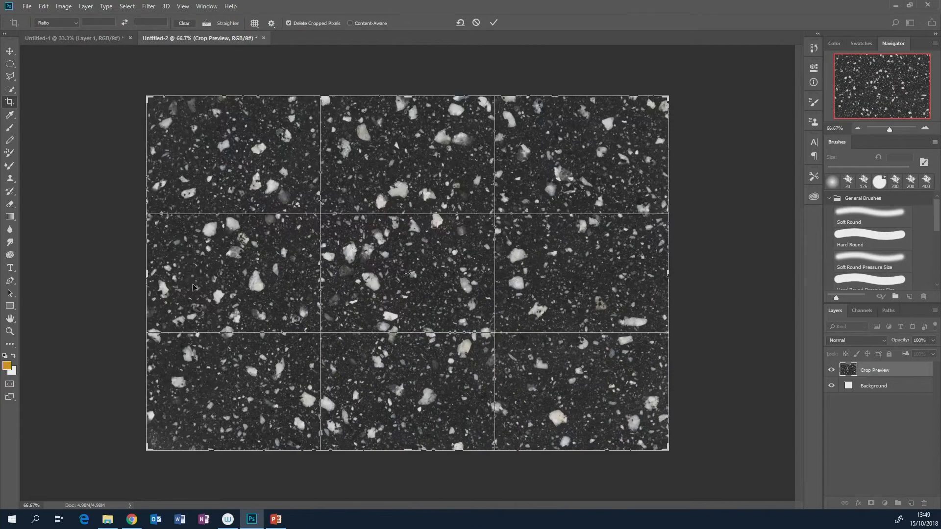
click(75, 24)
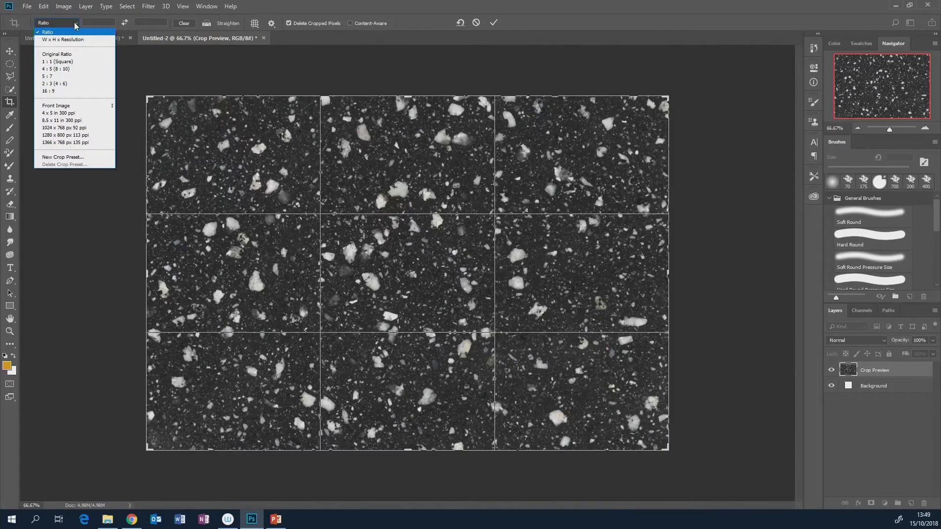
click(65, 63)
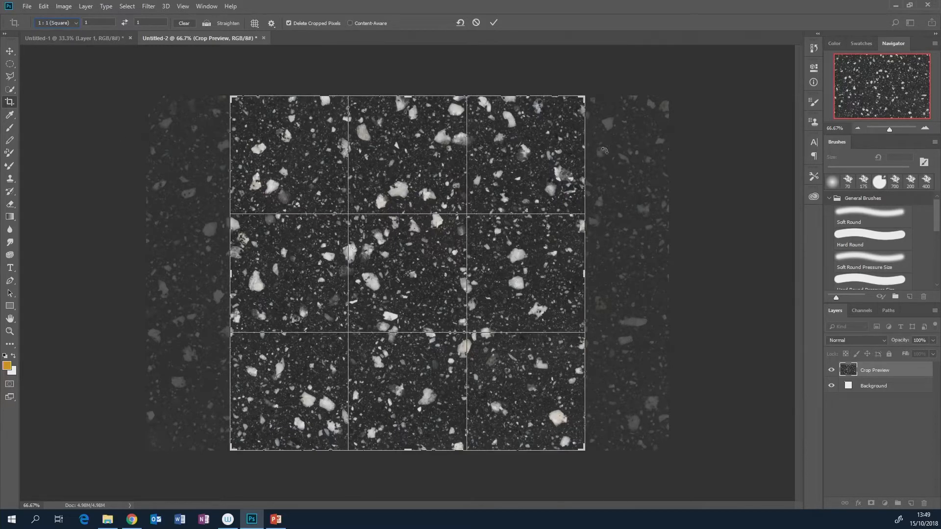
click(493, 23)
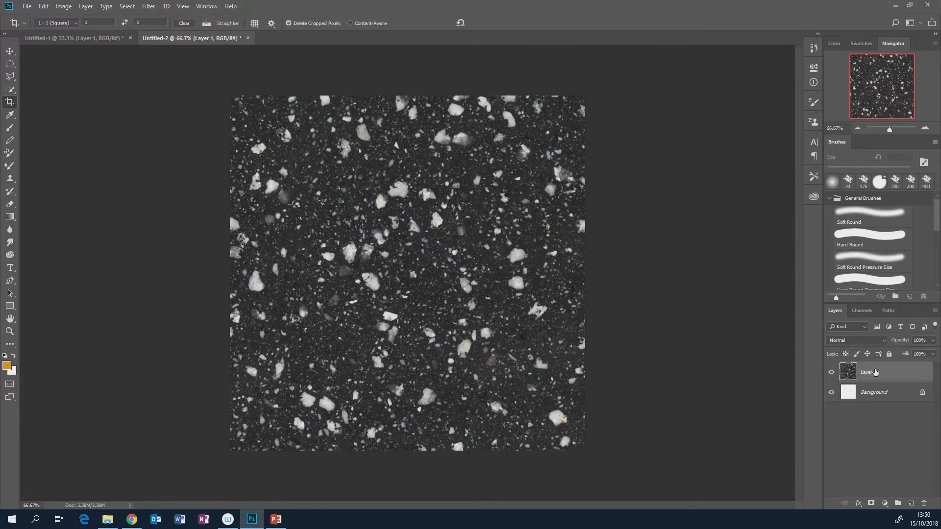
- Duplicate Layer 1, then choose the Soft Round brush and reduce its size to 125 px
drag(877, 372, 910, 504)
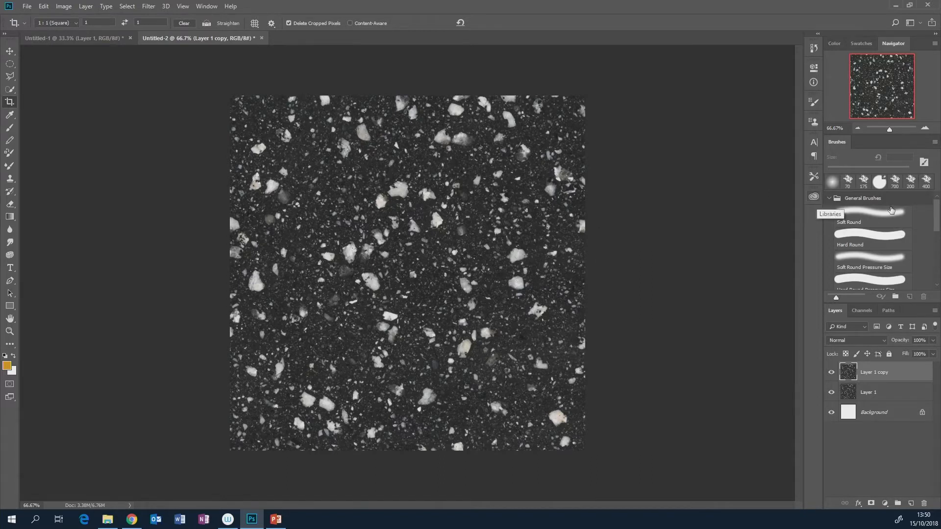
click(891, 211)
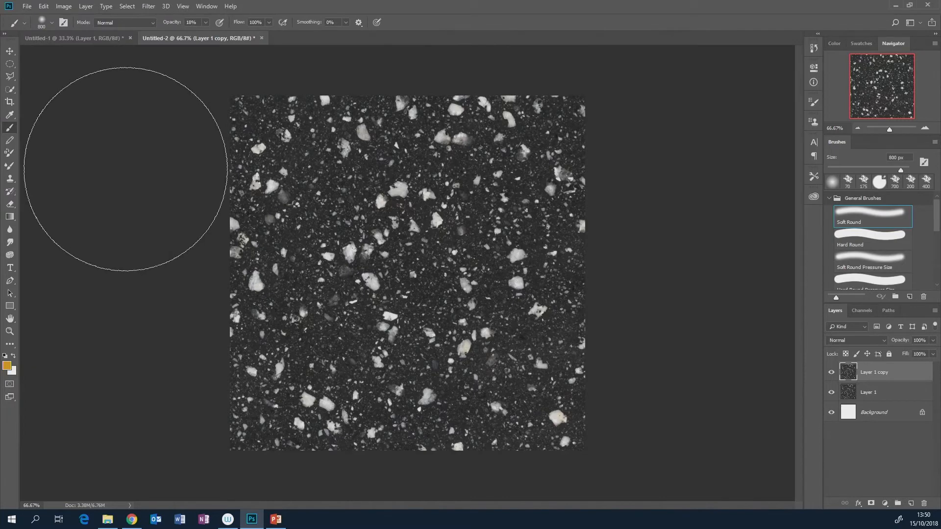
key(bracketleft)
key(bracketleft)
key(bracketleft)
key(bracketleft)
key(bracketleft)
key(bracketleft)
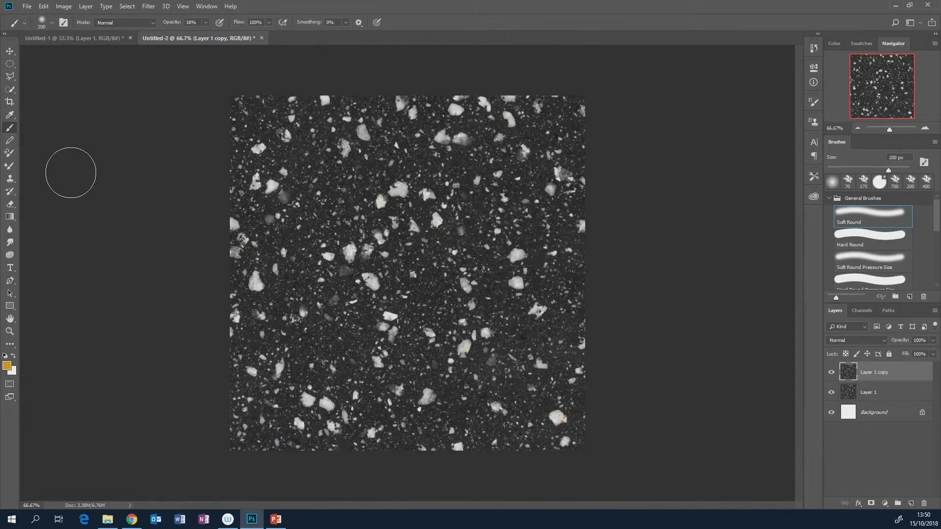
key(bracketleft)
key(bracketleft)
- Apply the Offset filter to Layer 1 copy with a horizontal shift of +574 pixels and wrap-around edges
click(149, 6)
mouse_move(267, 207)
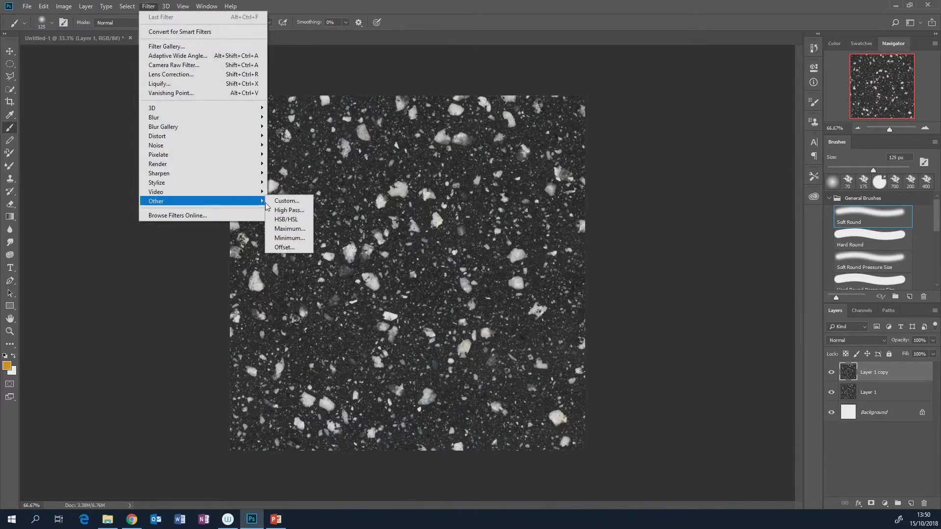
click(293, 246)
drag(464, 119, 657, 113)
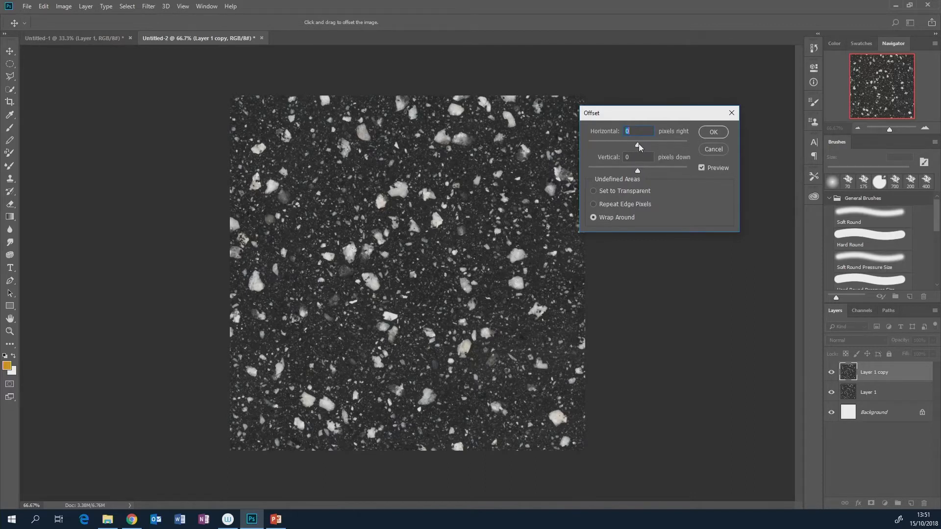
mouse_move(639, 143)
mouse_down()
mouse_move(651, 143)
mouse_move(642, 145)
mouse_up()
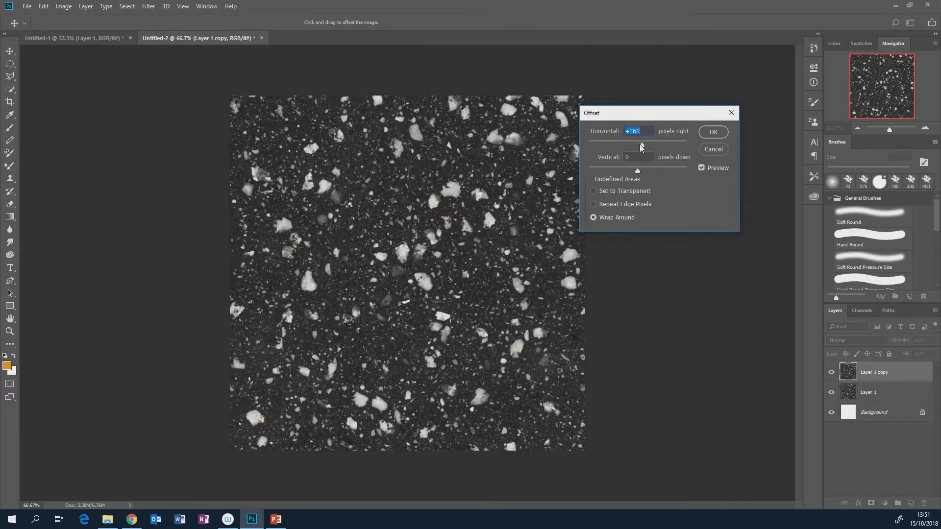
drag(639, 144, 654, 140)
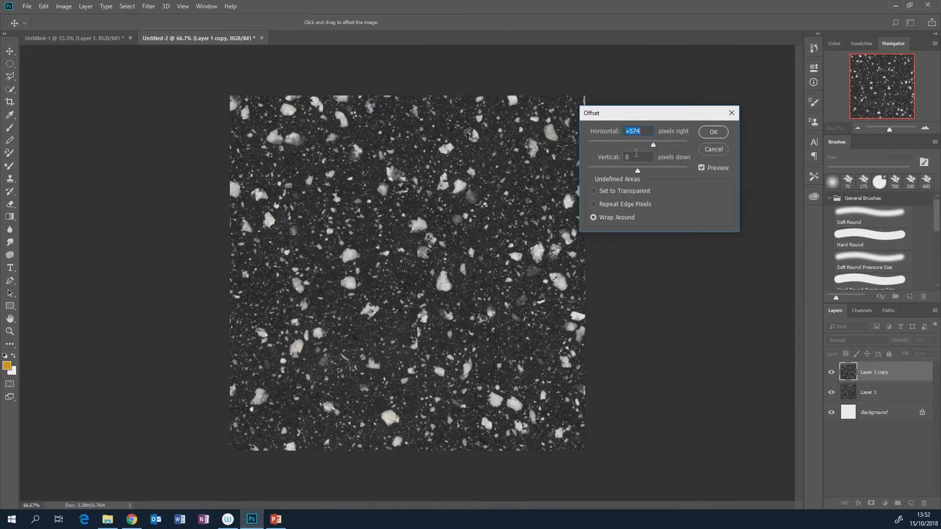
click(715, 133)
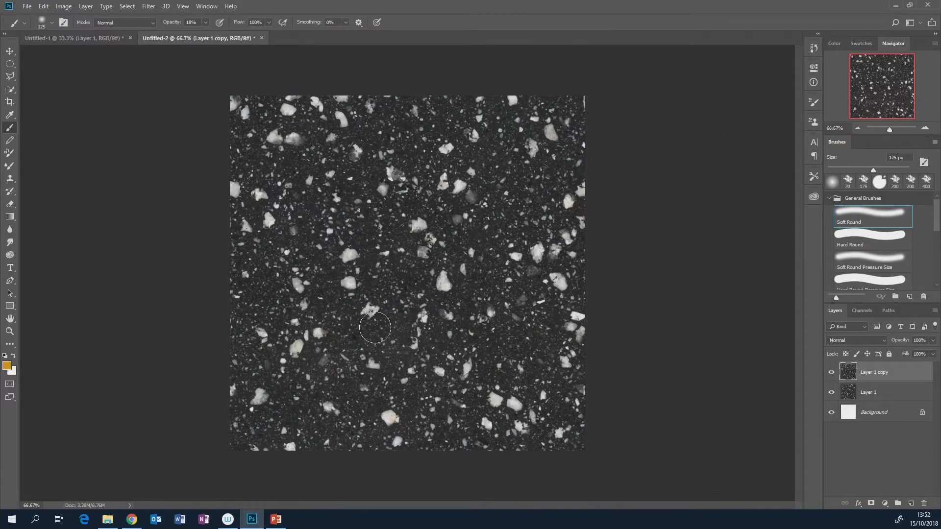
- Activate the Clone Stamp tool and reduce its brush size to 125 px
click(9, 180)
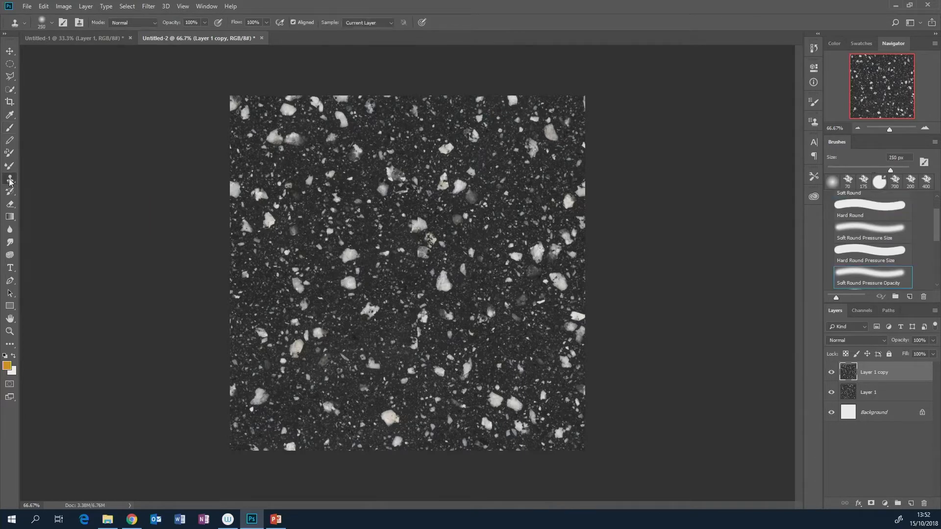
right_click(9, 179)
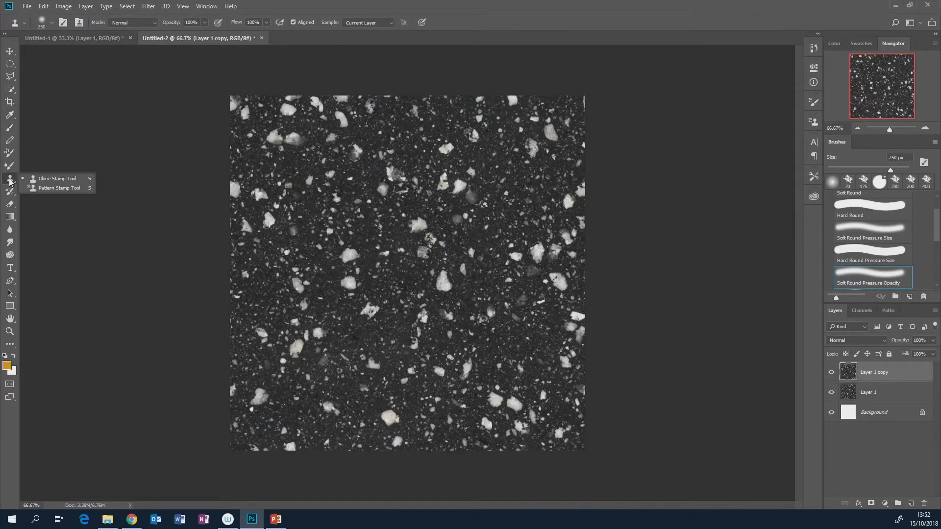
click(44, 188)
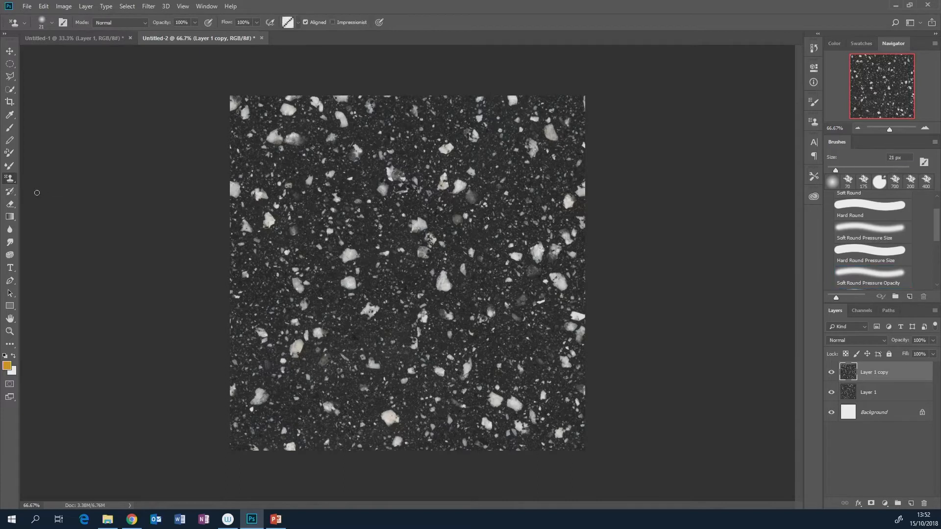
right_click(11, 182)
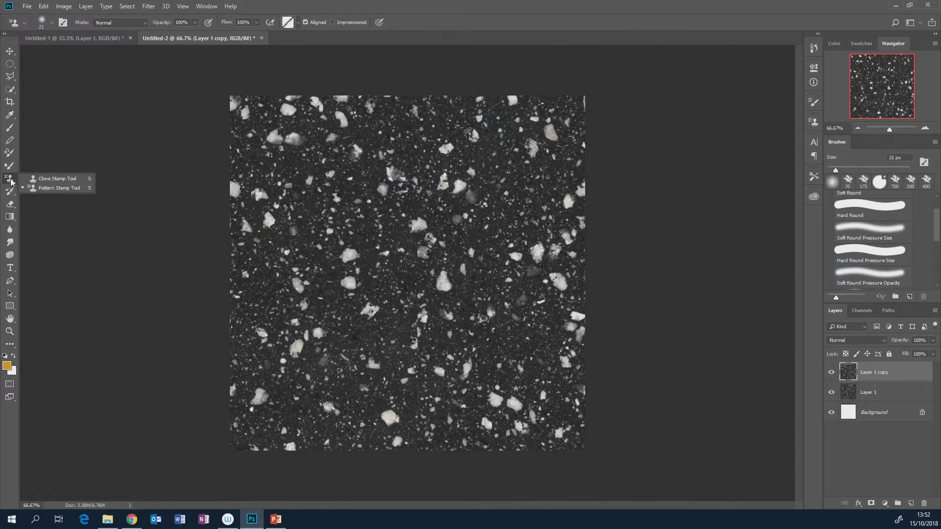
click(58, 179)
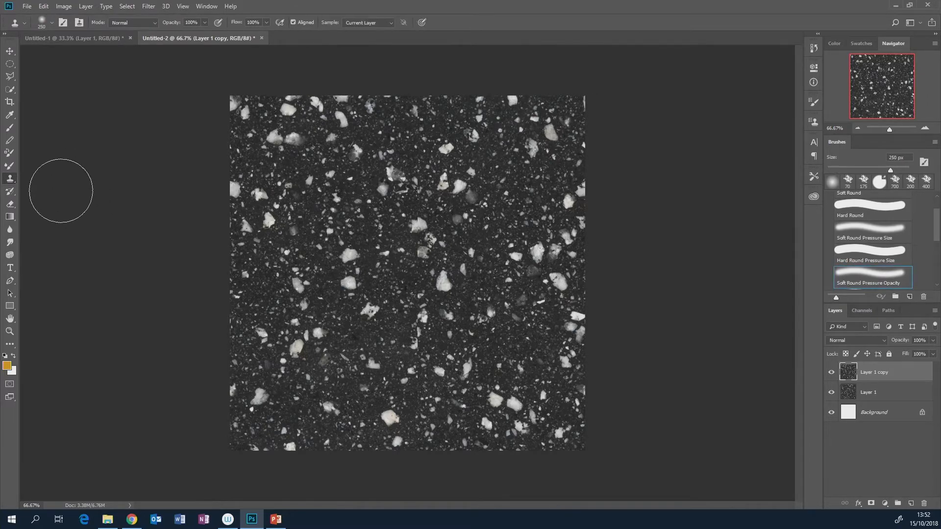
key(shift+s)
key(shift+s)
key(bracketleft)
key(bracketleft)
key(bracketleft)
key(bracketleft)
- Clone nearby stone texture over the vertical seam running down the middle of Layer 1 copy, undoing unwanted strokes
alt+click(473, 415)
mouse_move(426, 412)
mouse_down()
mouse_move(412, 411)
mouse_move(418, 420)
mouse_move(419, 390)
mouse_move(426, 404)
mouse_move(414, 172)
mouse_up()
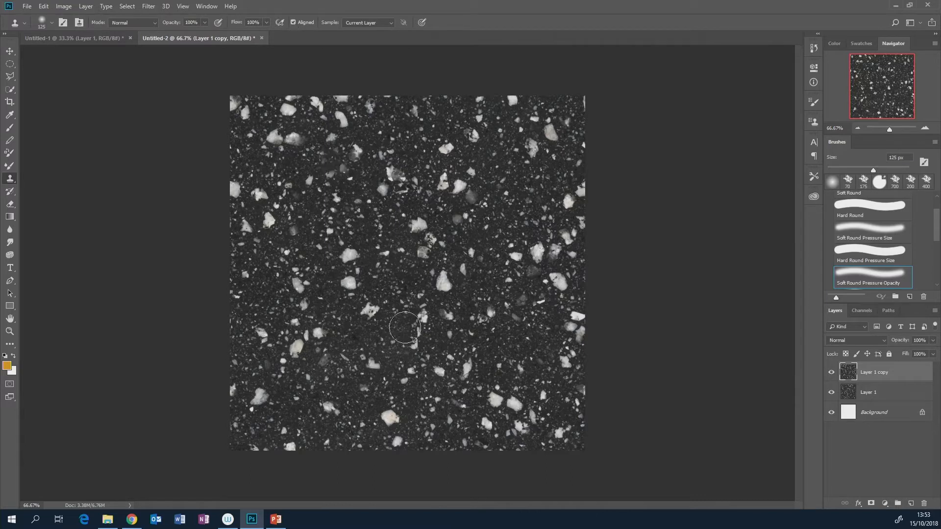
click(436, 403)
drag(478, 421, 480, 404)
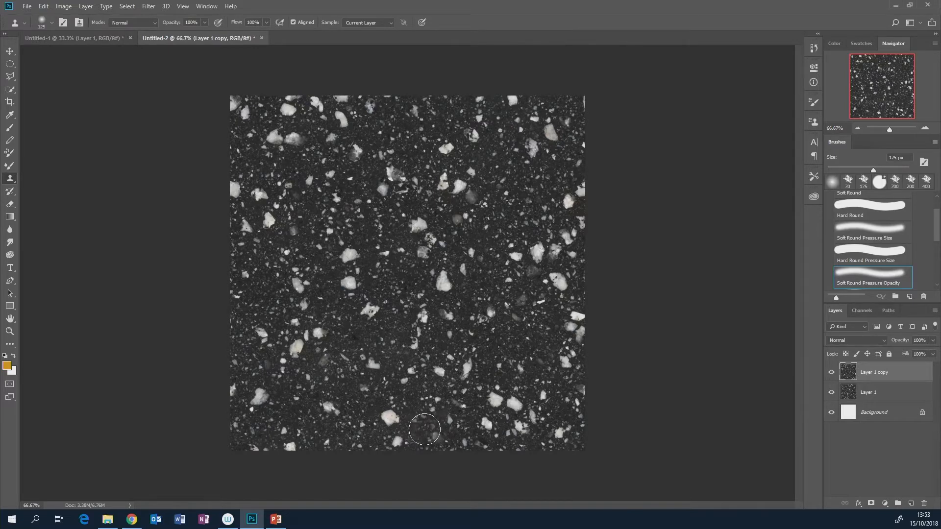
mouse_move(426, 429)
mouse_down()
mouse_move(416, 411)
mouse_move(427, 368)
mouse_move(411, 329)
mouse_move(431, 286)
mouse_move(418, 268)
mouse_move(415, 235)
mouse_move(423, 215)
mouse_move(414, 182)
mouse_move(427, 163)
mouse_move(420, 116)
mouse_up()
mouse_move(451, 280)
mouse_down()
mouse_move(430, 261)
mouse_move(458, 221)
mouse_move(445, 292)
mouse_move(448, 271)
mouse_up()
key(ctrl+z)
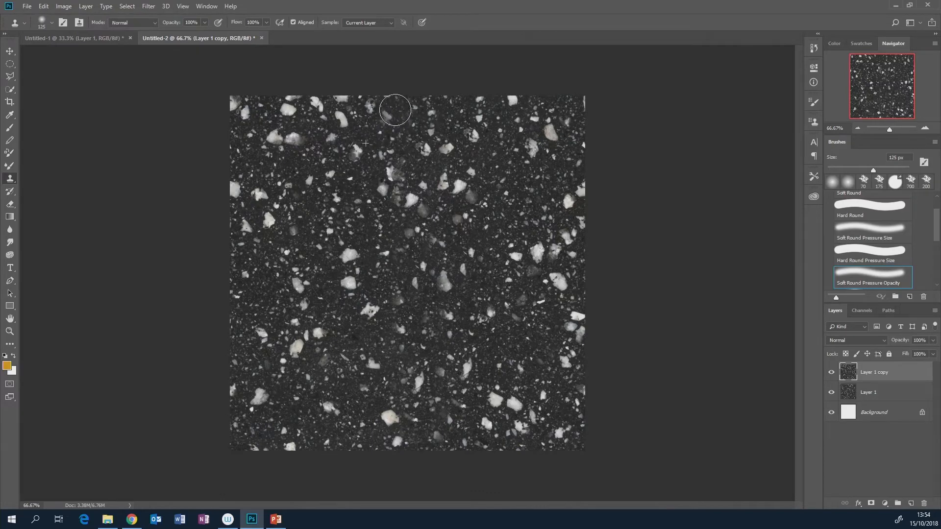
mouse_move(395, 110)
mouse_down()
mouse_move(395, 101)
mouse_move(395, 118)
mouse_up()
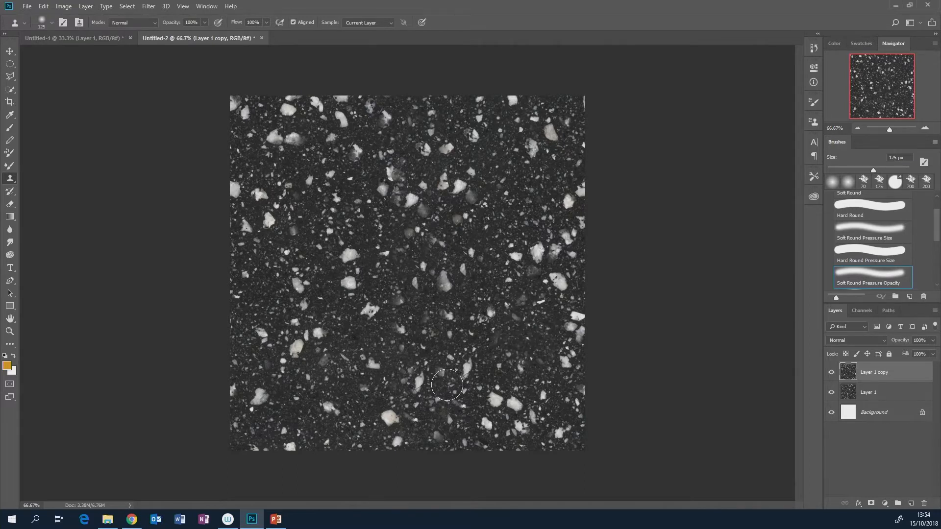
click(418, 384)
click(426, 148)
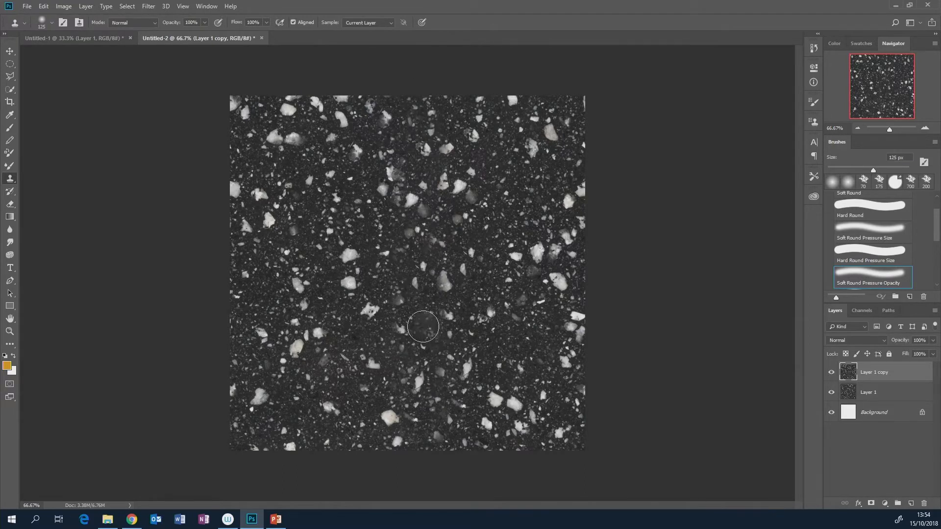
alt+click(402, 276)
click(413, 200)
key(ctrl+z)
key(ctrl+z)
key(ctrl+z)
- Apply the Offset filter to Layer 1 copy with +574 pixels horizontally and +556 pixels vertically, wrapping around
click(151, 8)
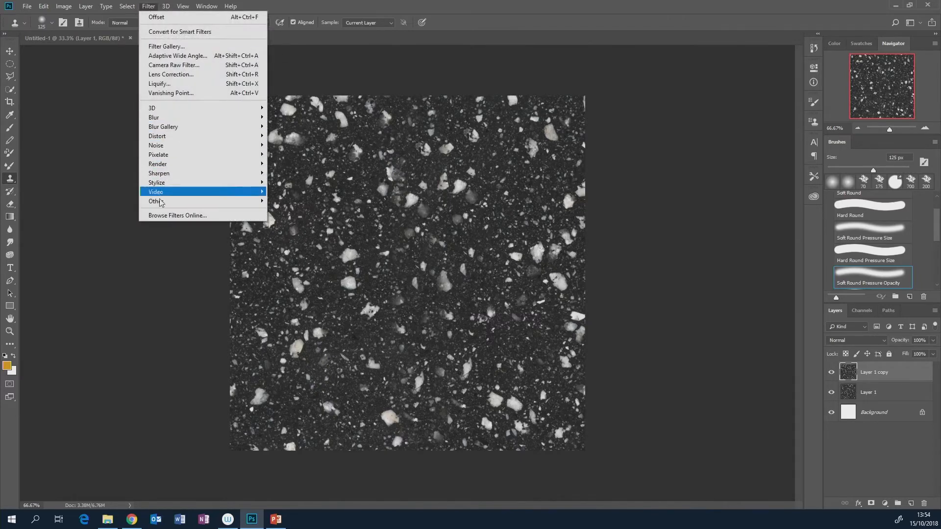
mouse_move(162, 204)
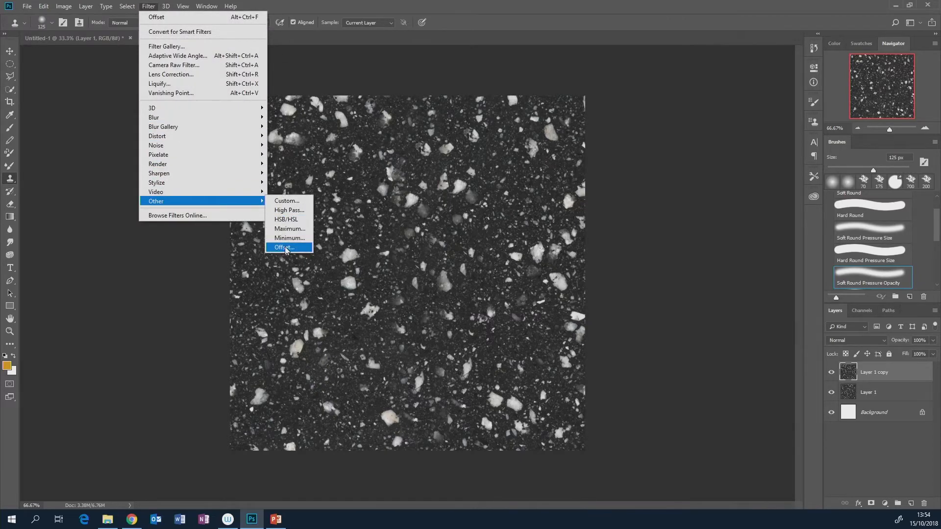
click(285, 247)
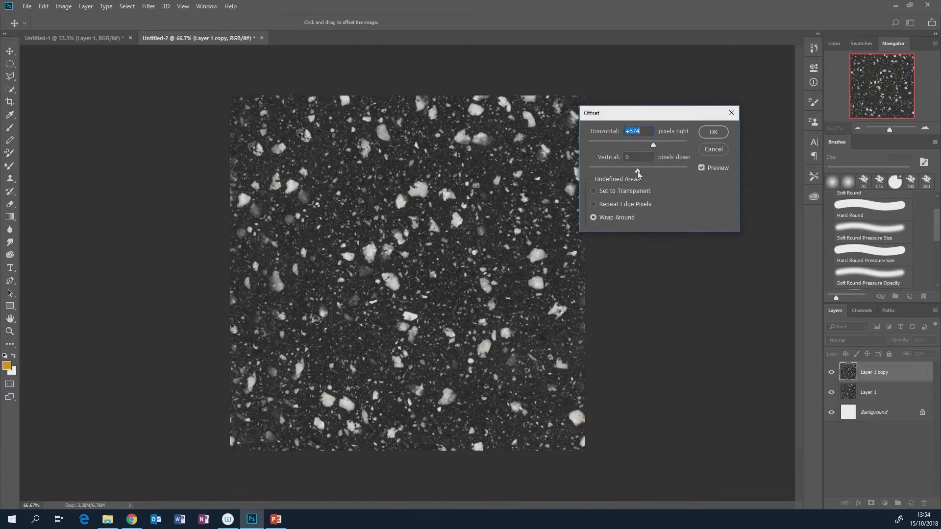
drag(637, 171, 642, 169)
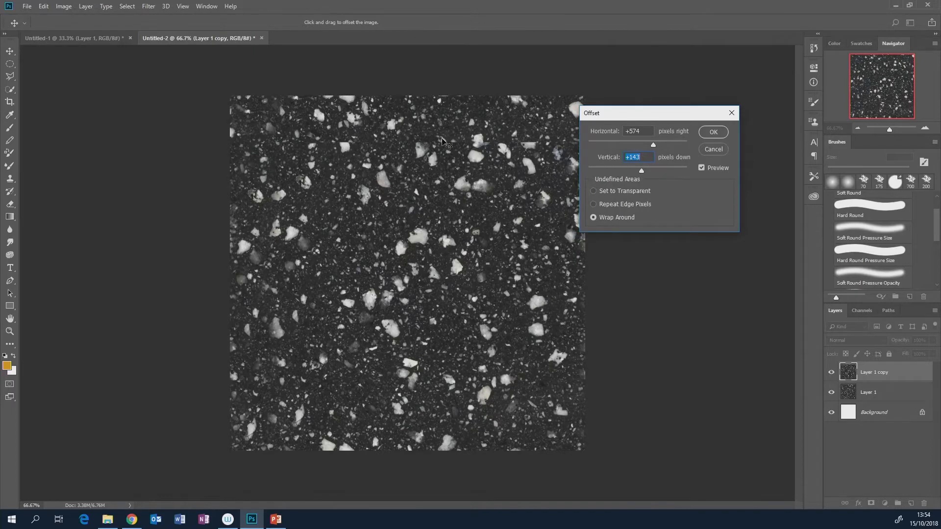
drag(640, 171, 653, 170)
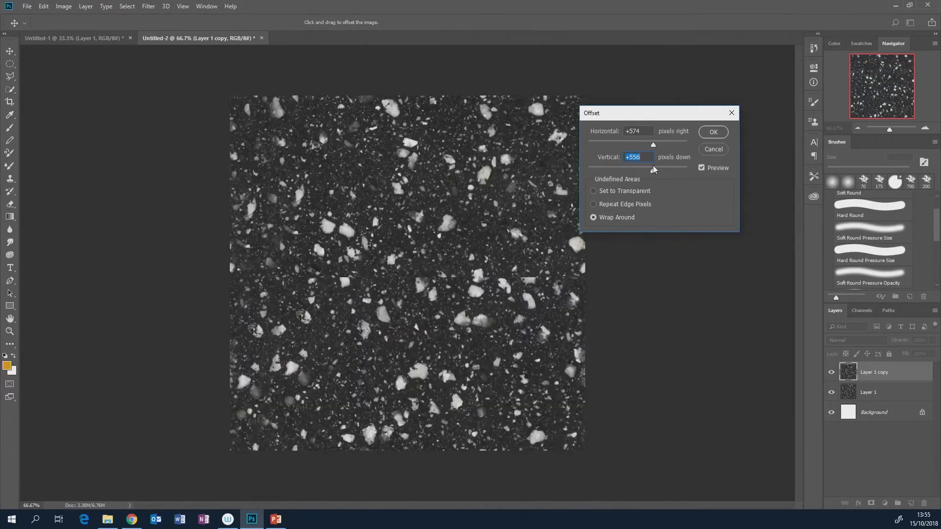
click(714, 132)
- Clone stone texture over the horizontal seam across the middle of Layer 1 copy with the Clone Stamp
key(s)
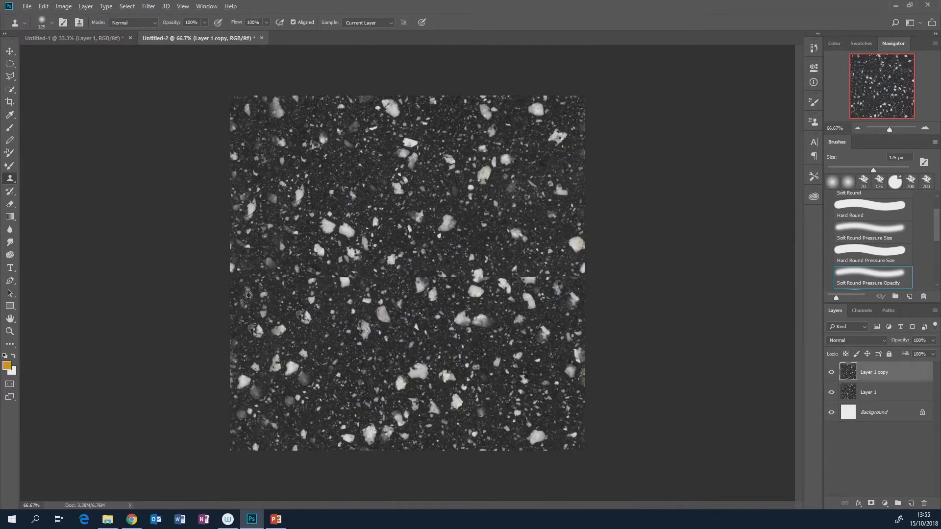
mouse_move(246, 273)
mouse_down()
mouse_move(272, 266)
mouse_move(299, 281)
mouse_move(374, 274)
mouse_move(460, 282)
mouse_move(493, 274)
mouse_move(573, 279)
mouse_up()
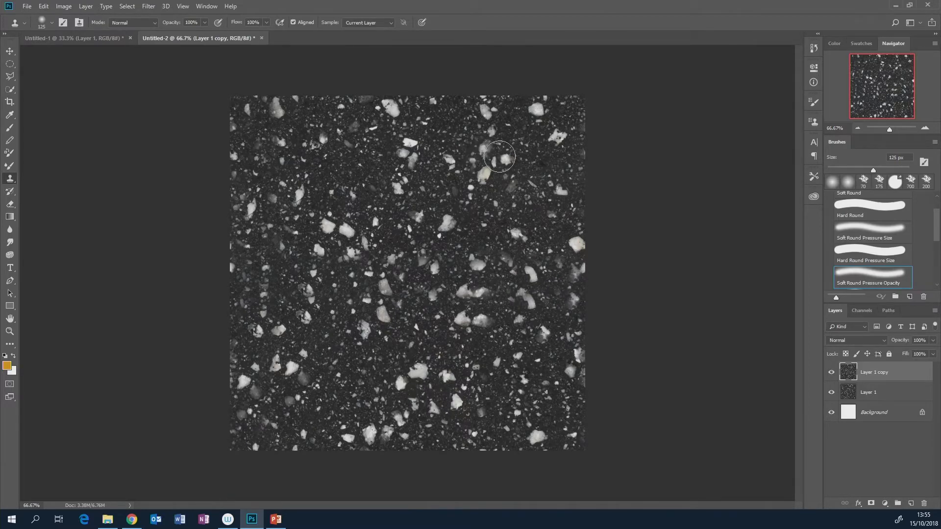
mouse_move(241, 256)
mouse_down()
mouse_move(271, 267)
mouse_move(278, 291)
mouse_move(271, 272)
mouse_move(262, 289)
mouse_move(240, 266)
mouse_up()
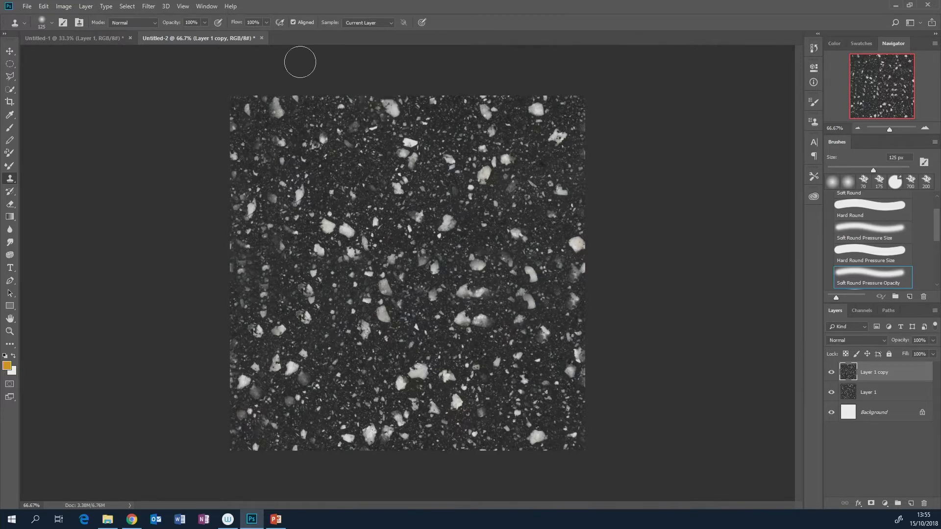
- Apply the Offset filter to Layer 1 copy with 0 pixels horizontally and +556 pixels vertically, wrapping around
click(148, 6)
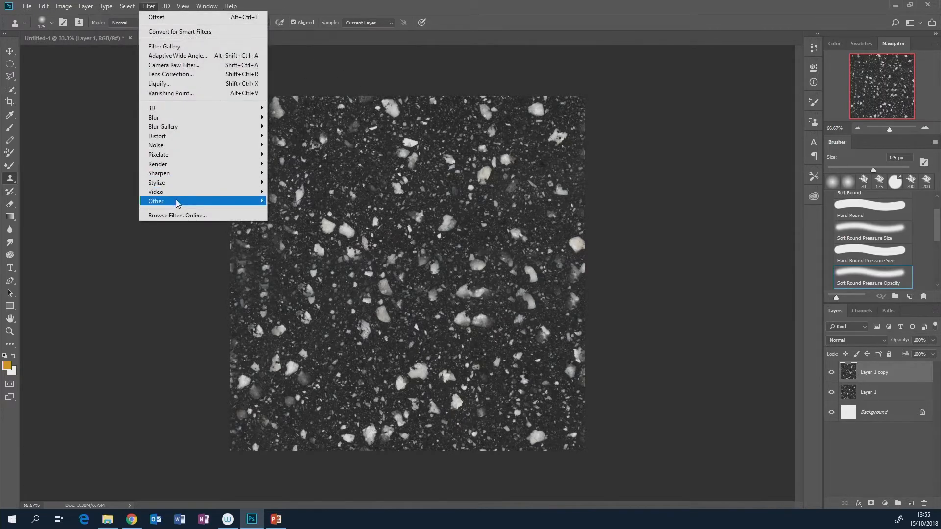
mouse_move(177, 202)
click(281, 248)
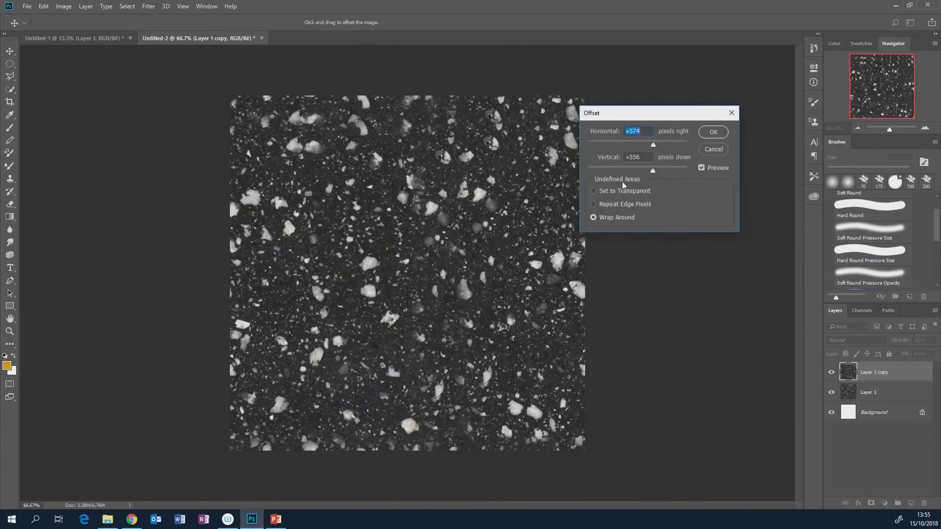
text(0)
click(714, 132)
key(s)
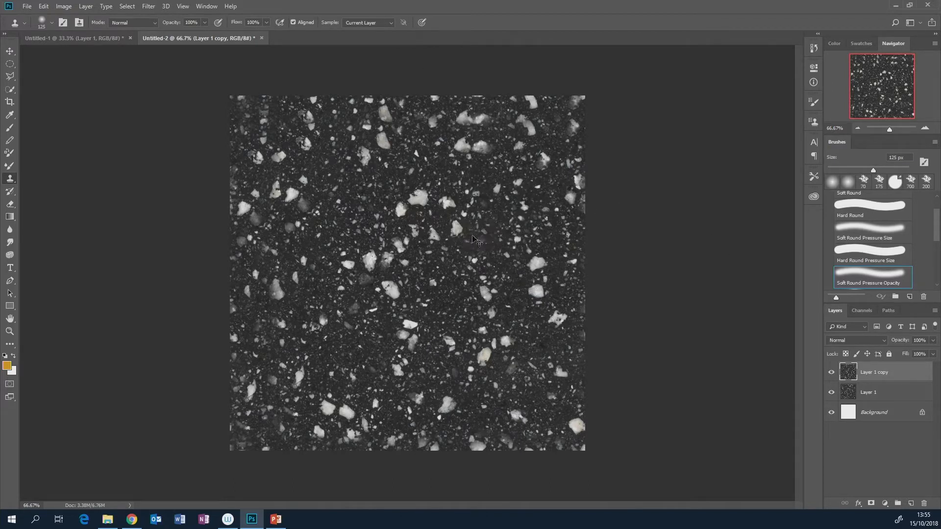
- Select the whole canvas and define it as a pattern named MyFirstTile
key(ctrl+a)
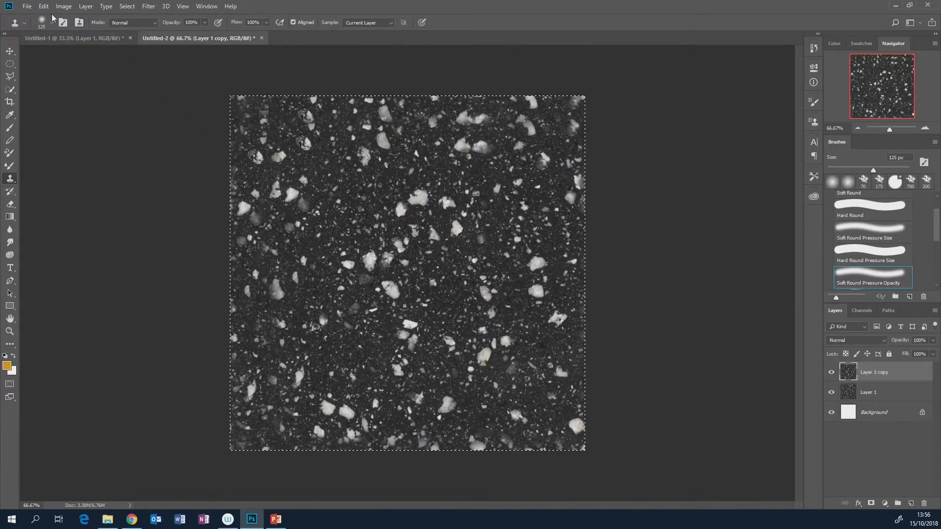
click(43, 6)
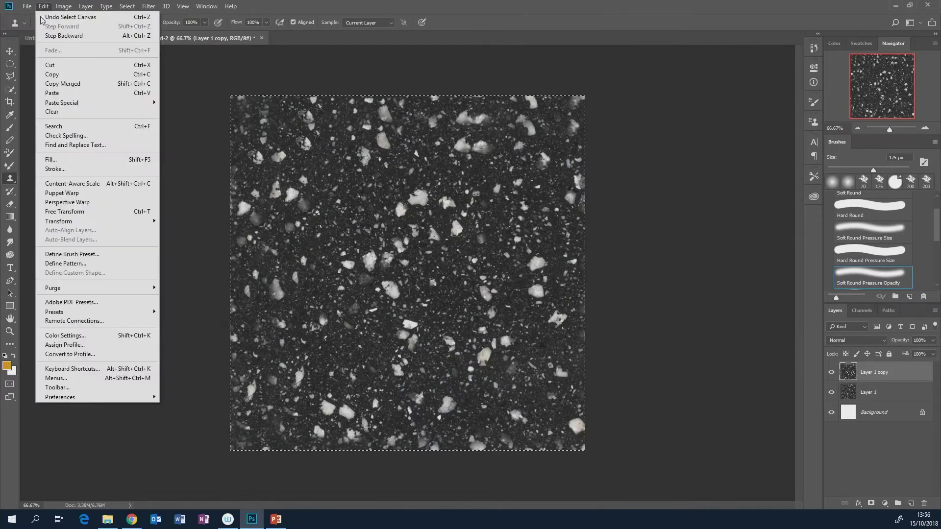
click(78, 266)
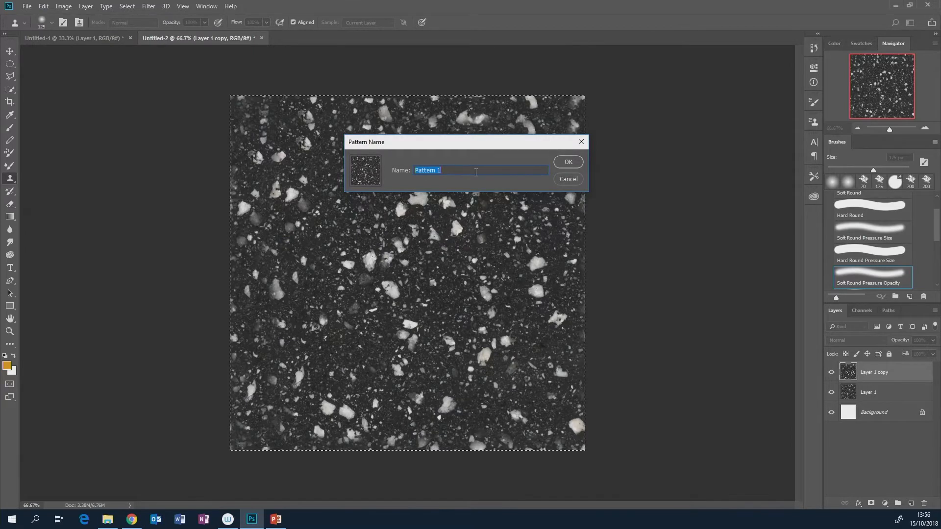
text(MyFirstTile)
click(569, 162)
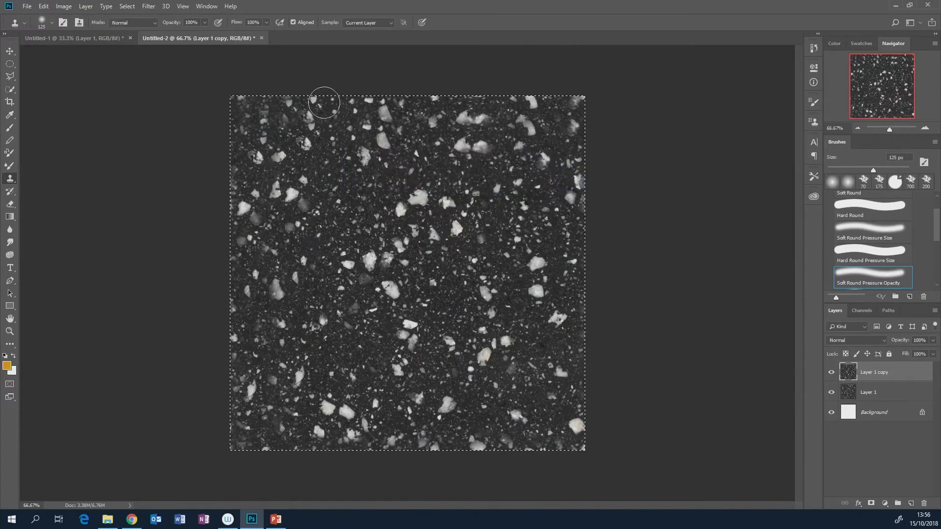
- Add a Solid Color fill layer in orange #db9914 above Layer 1 copy
click(884, 503)
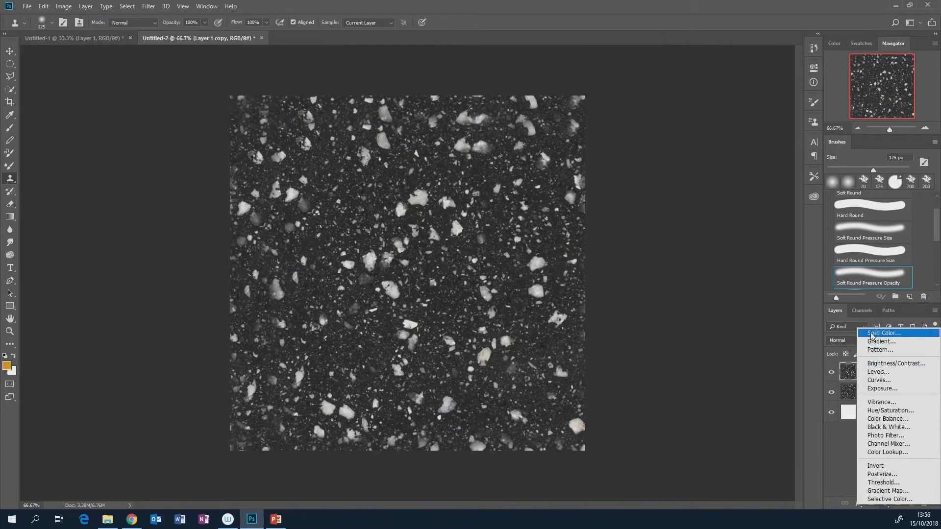
click(871, 336)
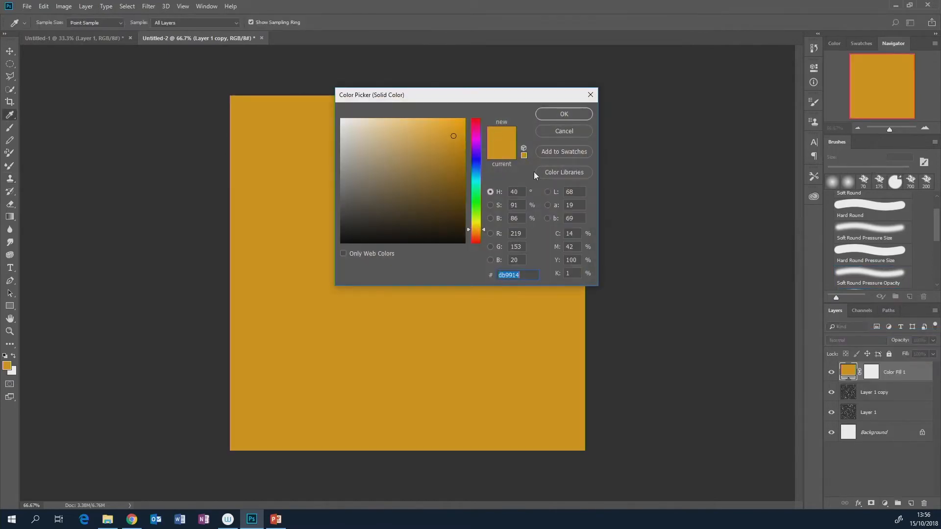
click(558, 114)
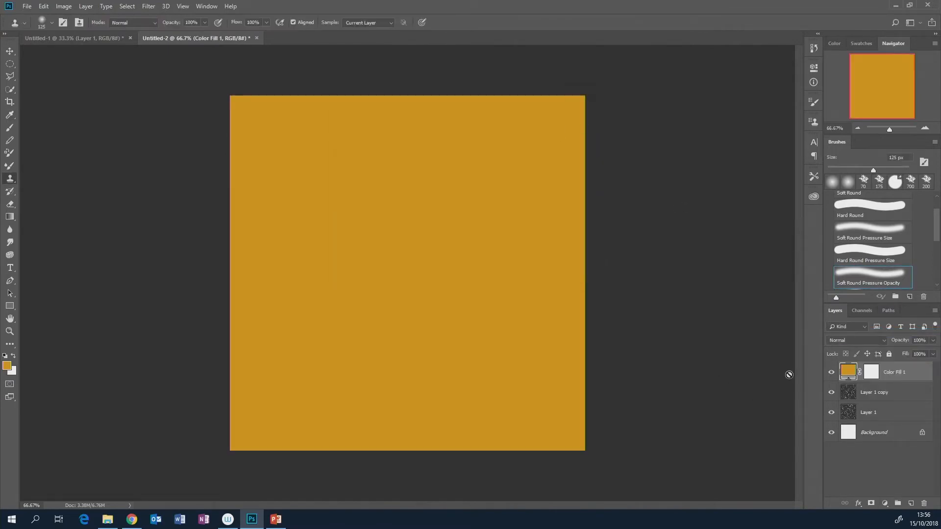
- Add a Pattern Overlay to the orange fill layer using the MyFirstTile pattern
click(858, 504)
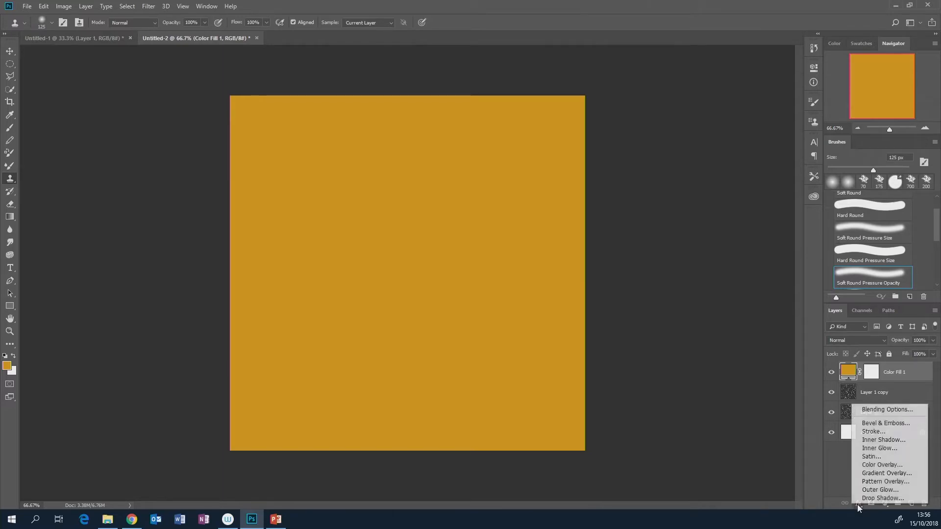
click(882, 482)
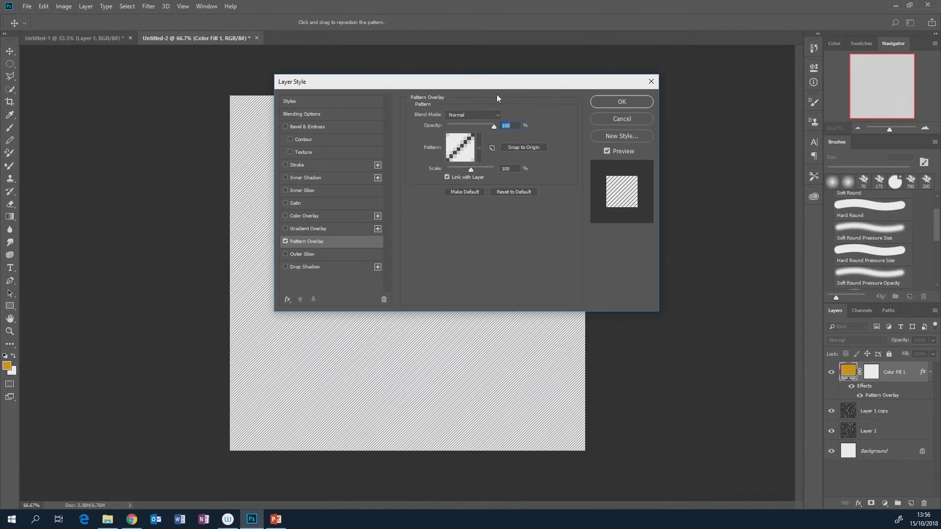
click(479, 149)
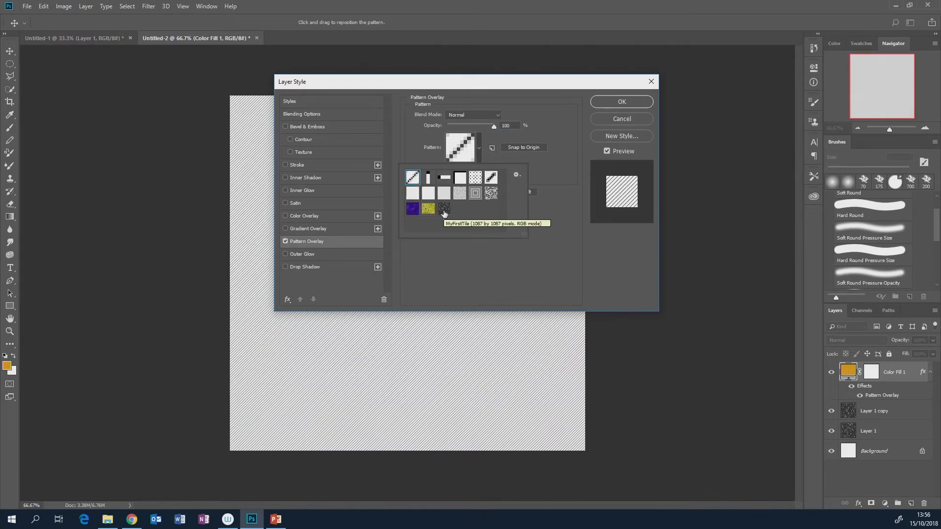
click(444, 211)
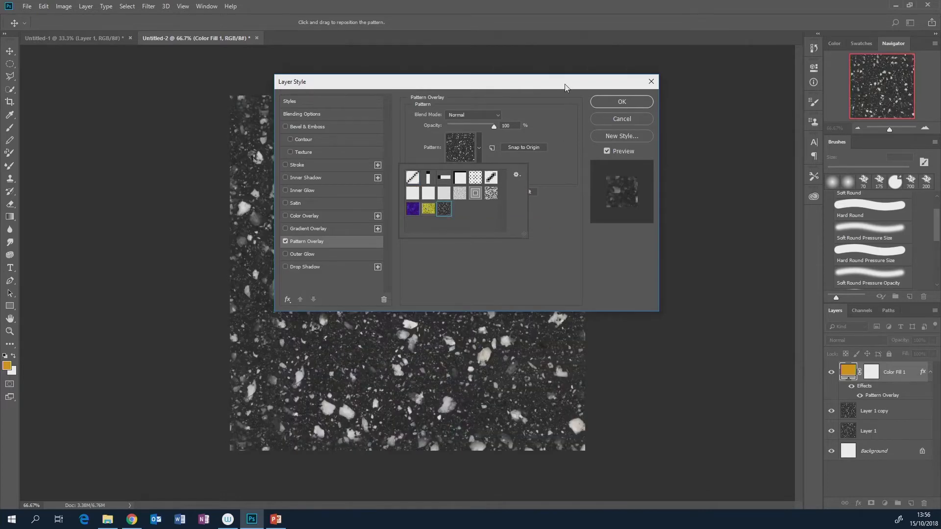
- Preview the pattern overlay's tiling at 61% scale and discard the layer style
drag(567, 84, 823, 107)
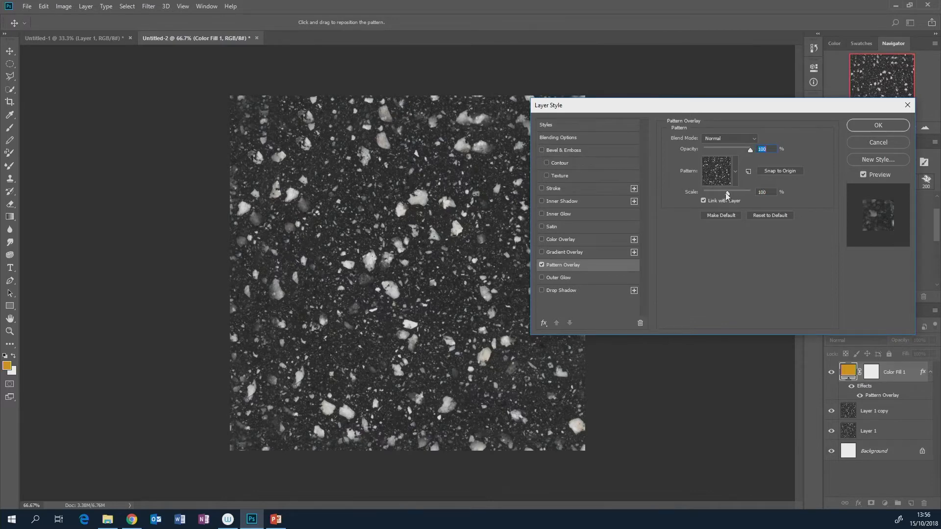
drag(726, 194, 719, 192)
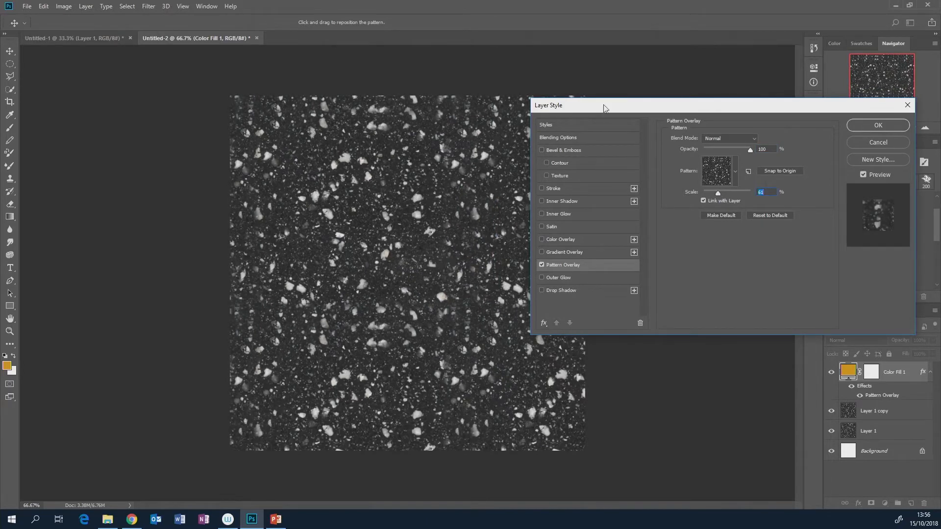
drag(684, 110, 721, 115)
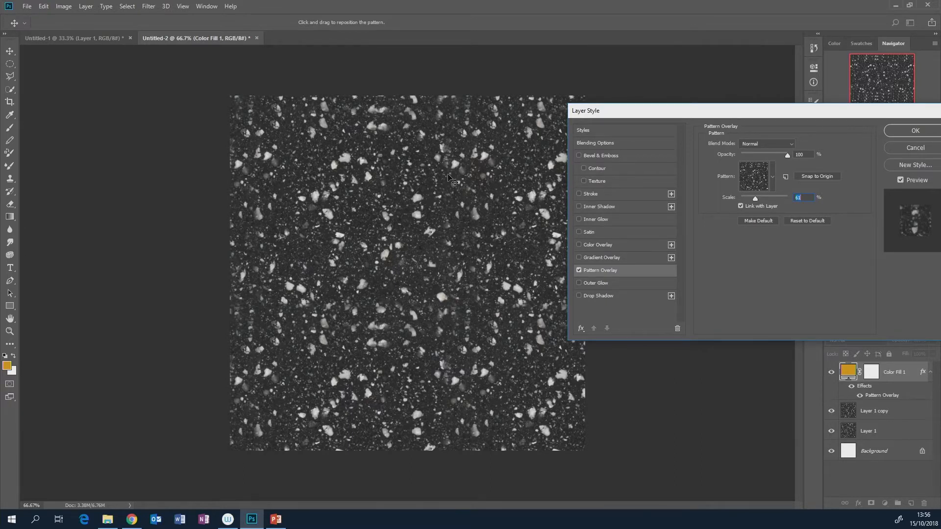
drag(700, 119, 478, 111)
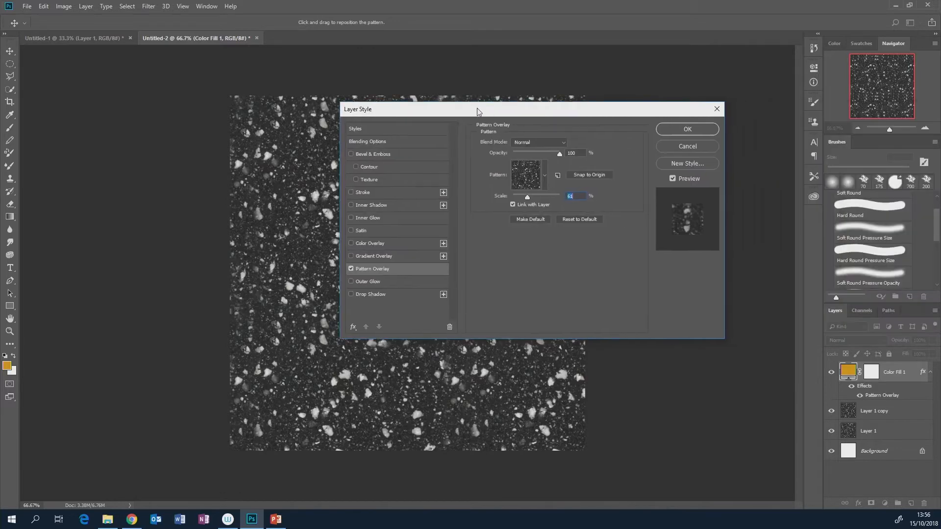
click(684, 147)
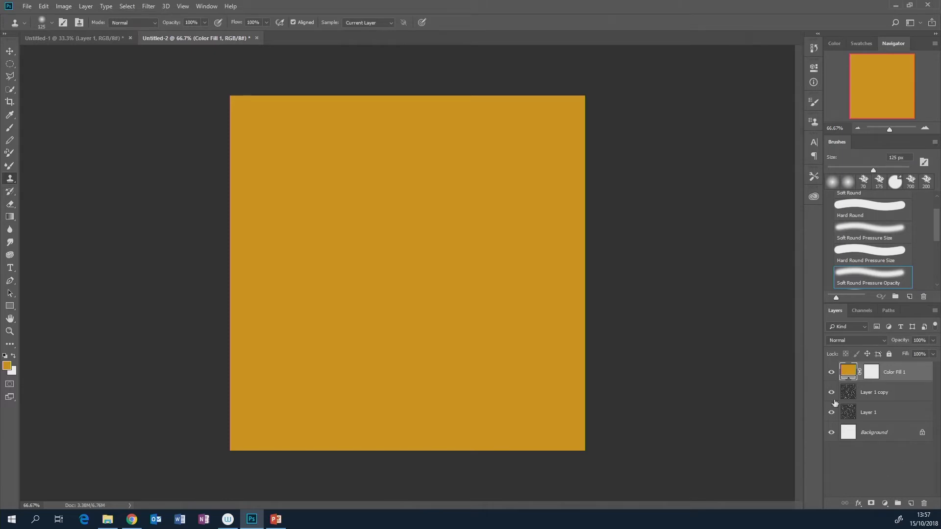
- Try a Pattern Overlay with MyFirstTile on the orange fill layer again
click(858, 504)
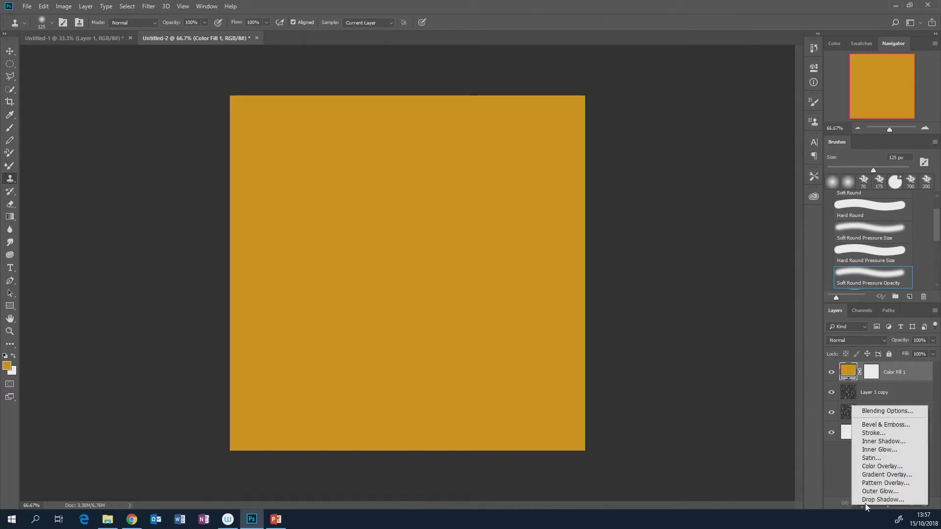
click(884, 480)
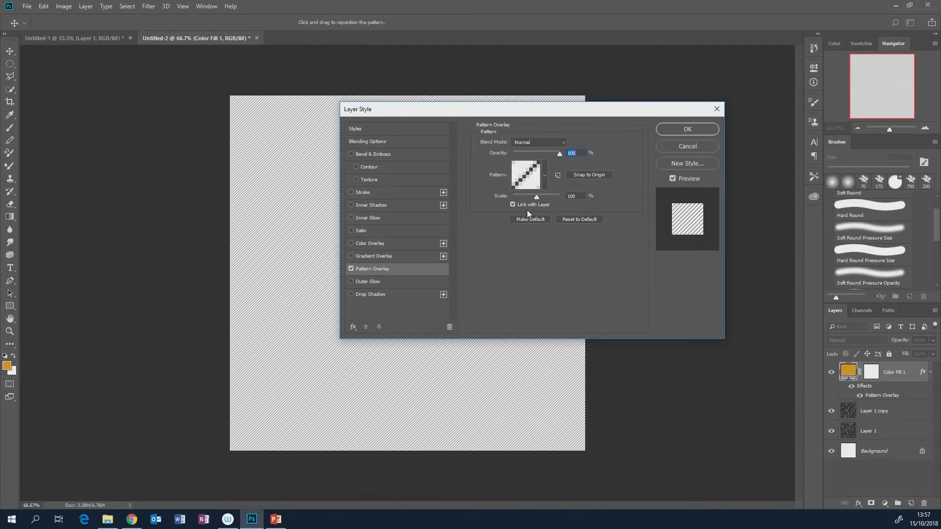
click(545, 175)
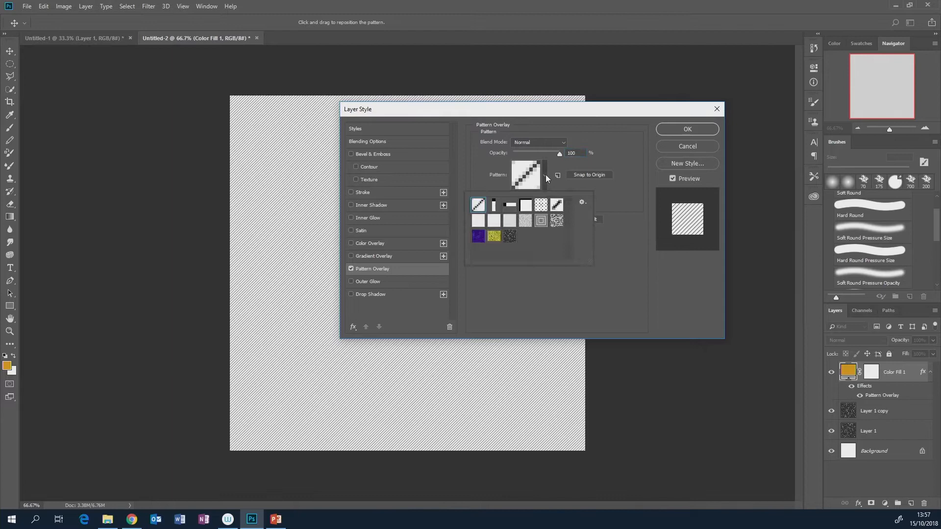
click(510, 238)
click(622, 196)
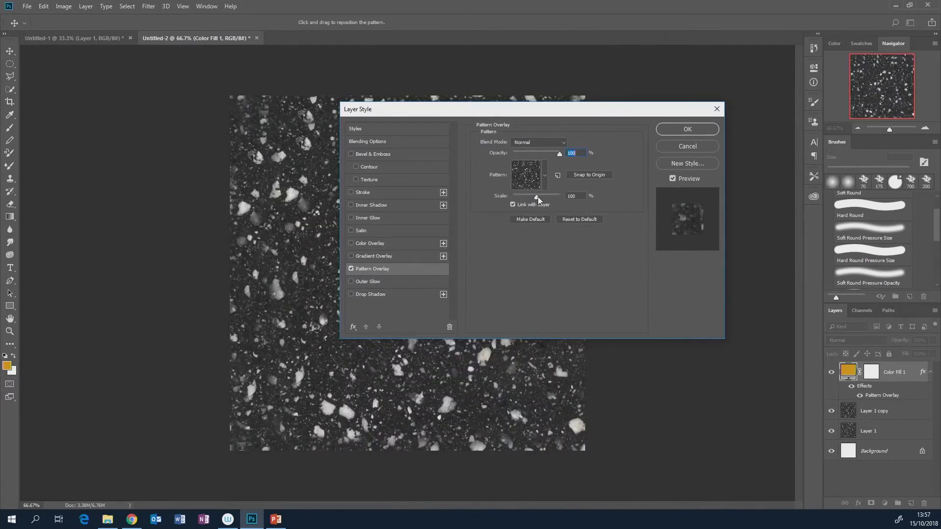
- Test the overlay's tiling at reduced scales such as 39% and 13%, set the scale to 100%, and discard the layer style
drag(538, 197, 530, 196)
drag(520, 114, 684, 122)
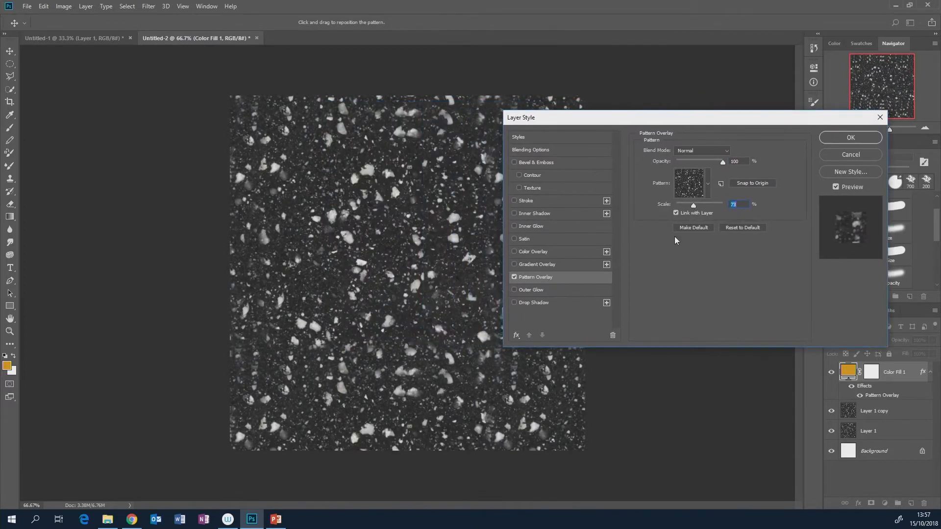
drag(691, 205, 685, 204)
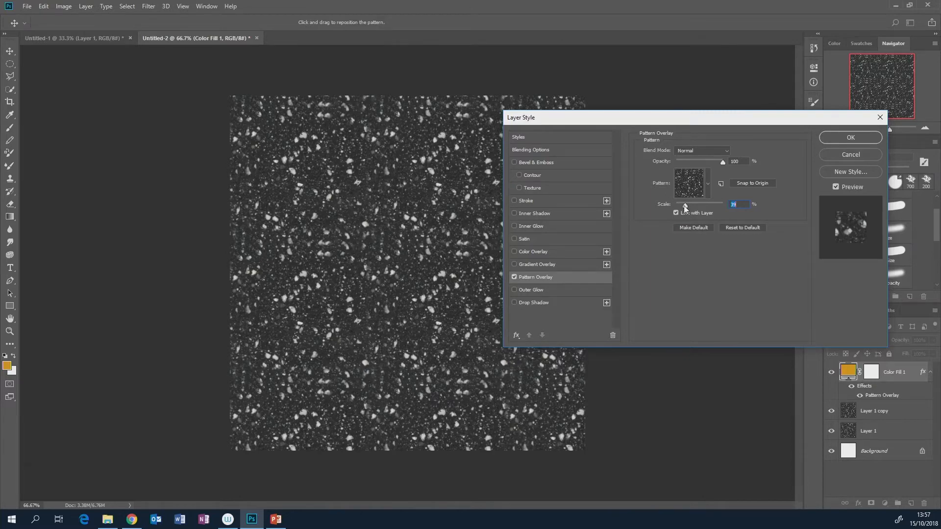
drag(685, 206, 679, 207)
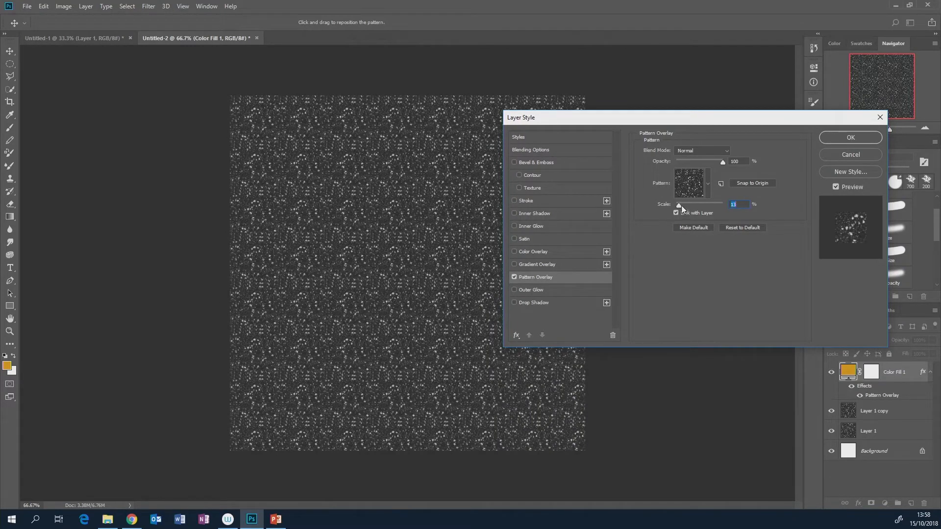
drag(678, 202, 685, 204)
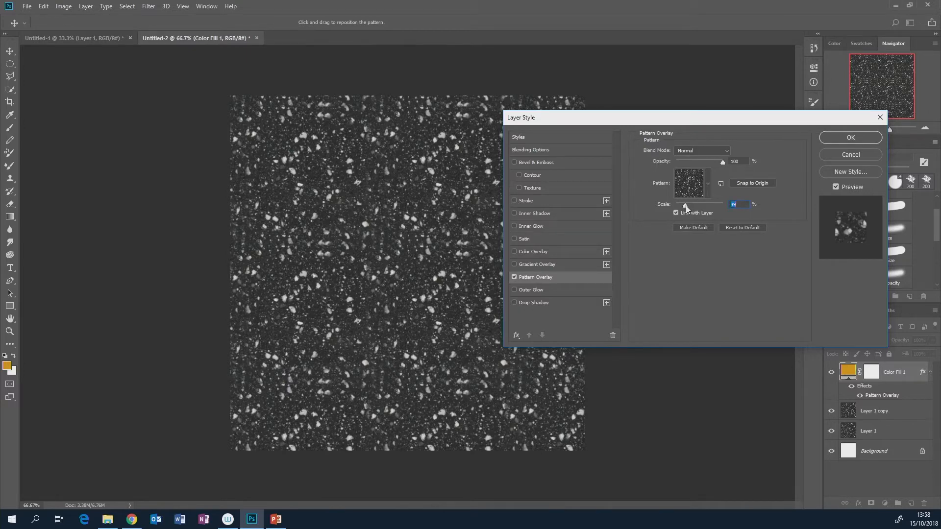
drag(686, 204, 700, 203)
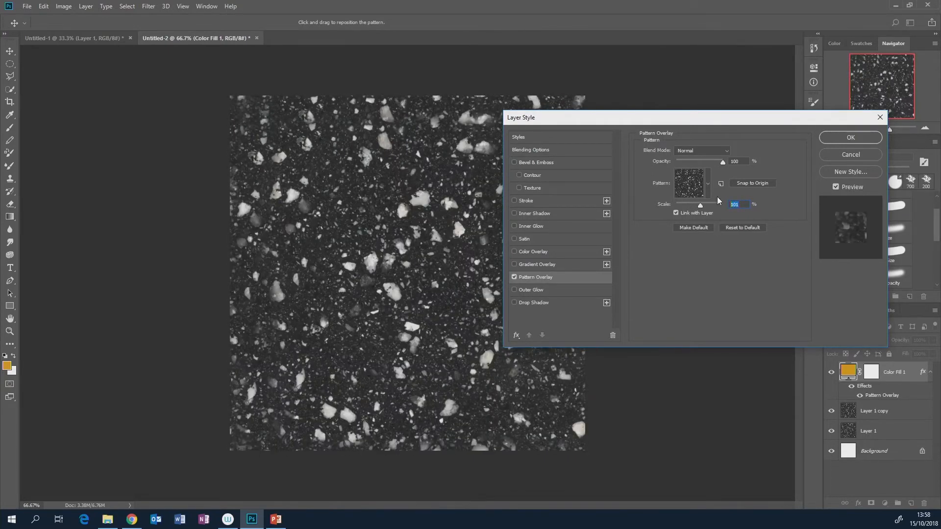
text(100)
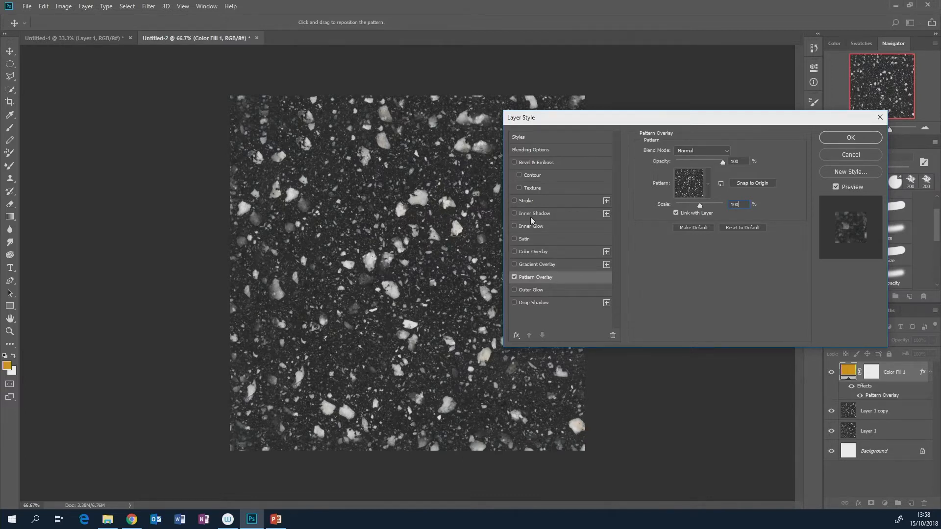
click(851, 155)
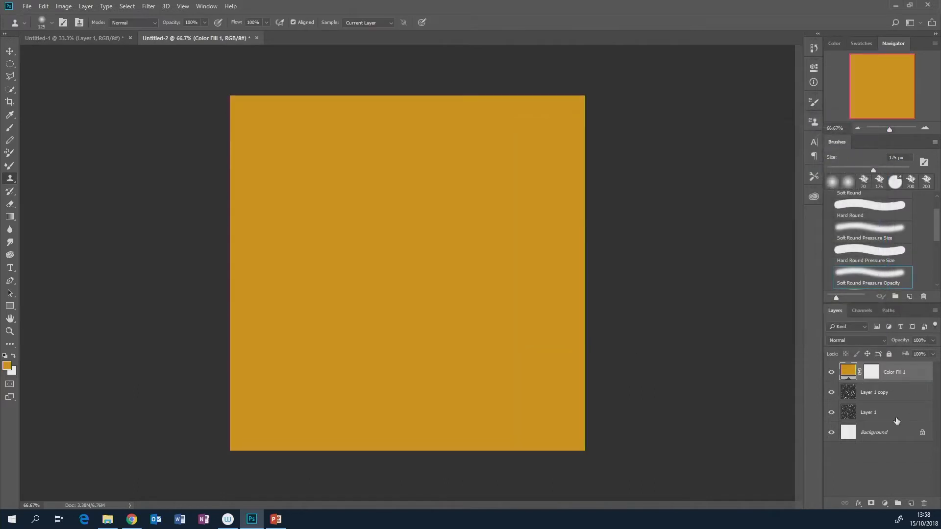
click(857, 503)
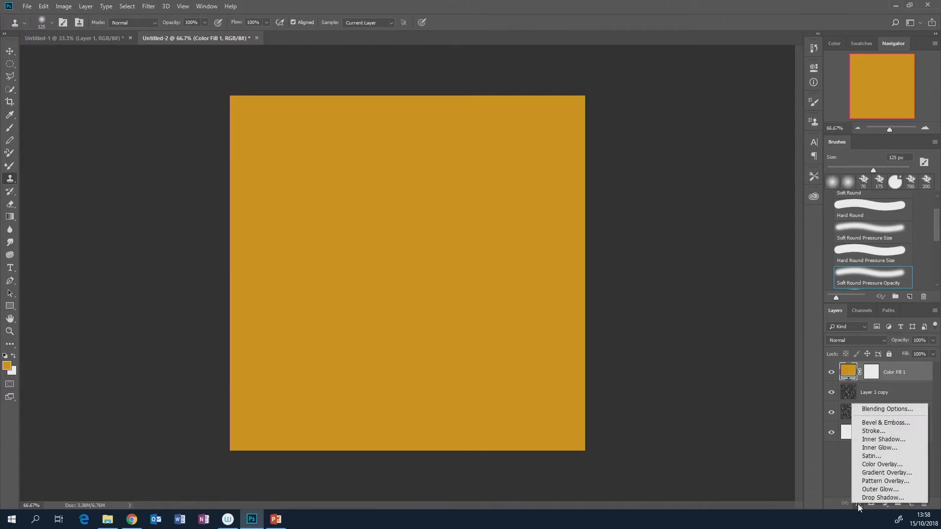
click(885, 481)
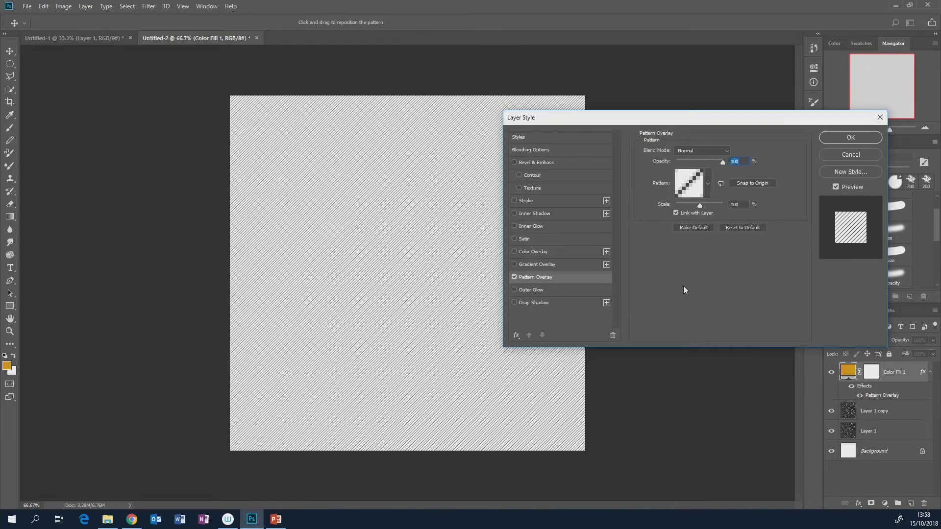
click(707, 181)
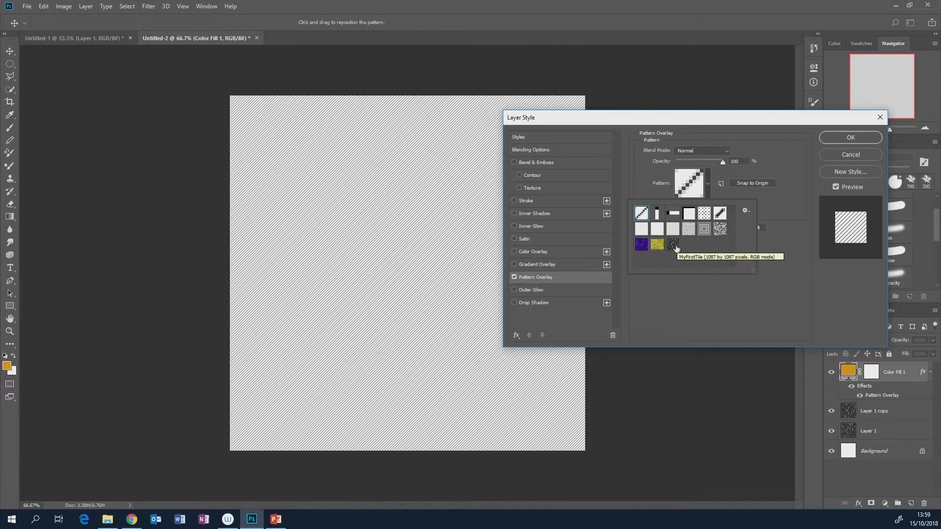
click(833, 154)
click(833, 154)
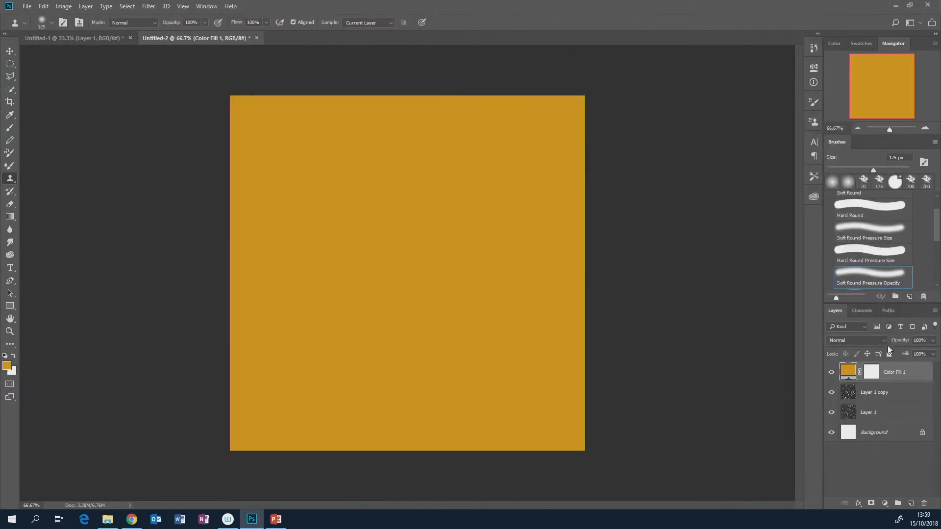
- Hide the orange fill layer and select the entire canvas on Layer 1 copy
click(831, 370)
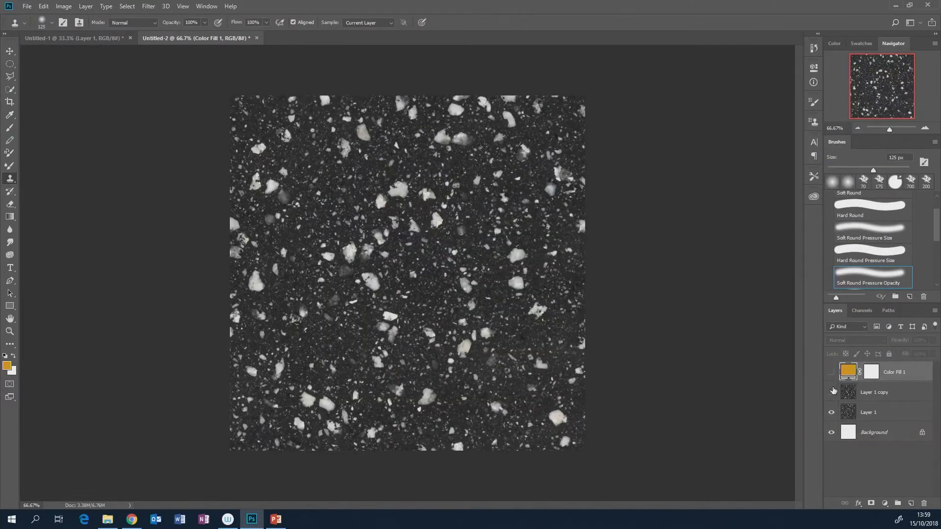
click(876, 398)
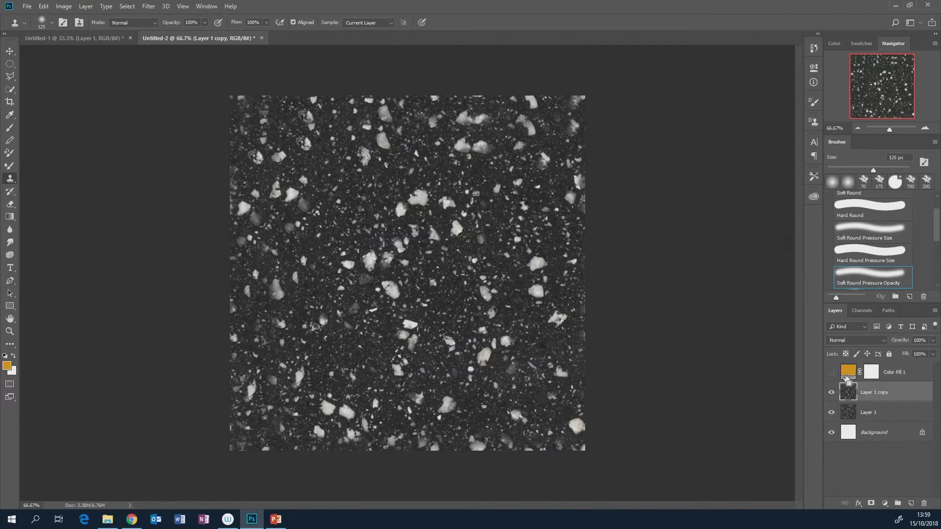
key(ctrl+a)
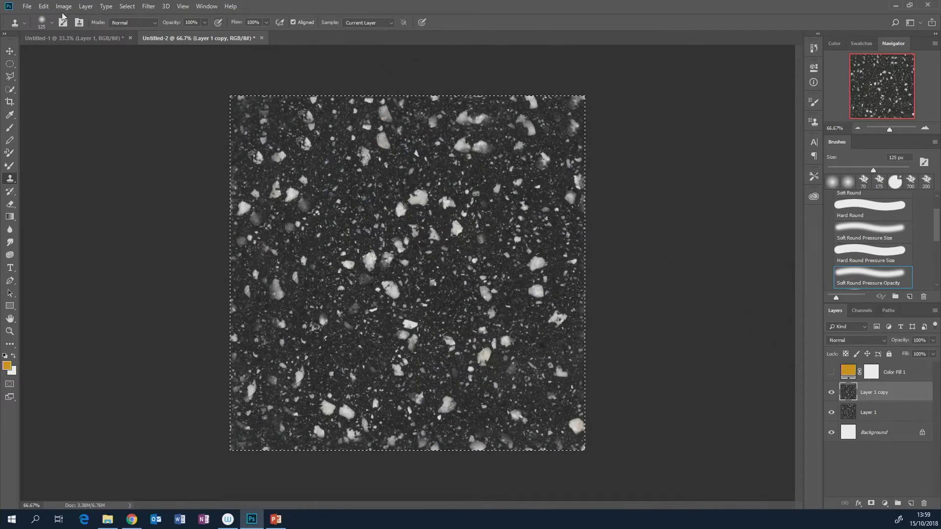
click(43, 6)
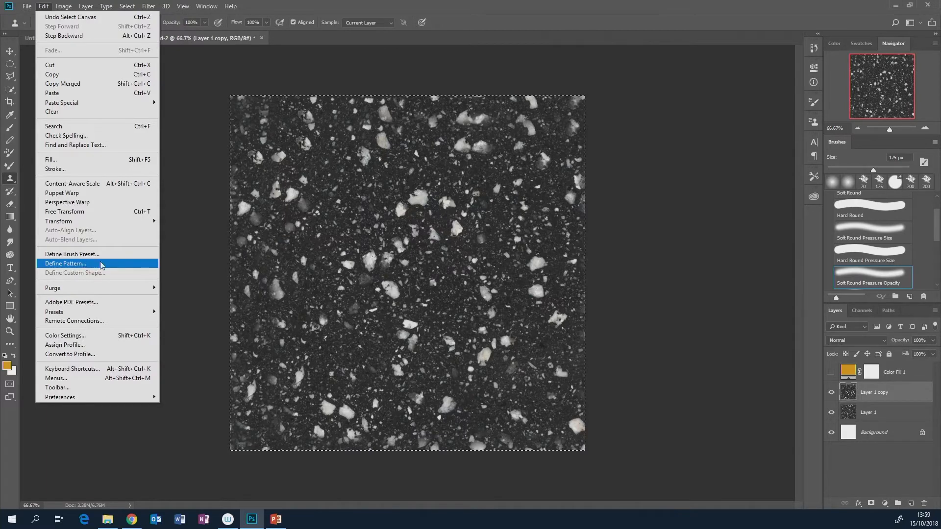
click(438, 6)
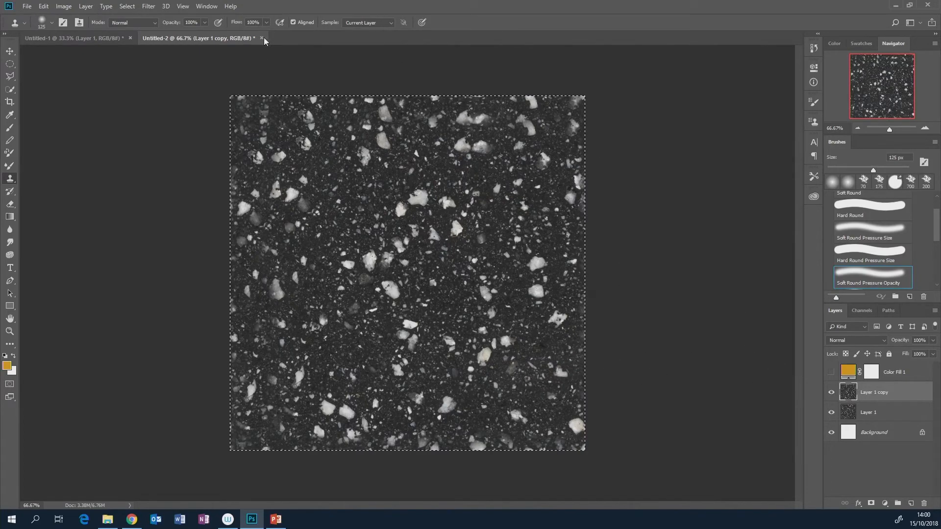
- Switch to Chrome, open the course's Learning Materials and move the DPhotoVFX_sem1_wk2 item below DigiPhotoVFX_week4
click(138, 520)
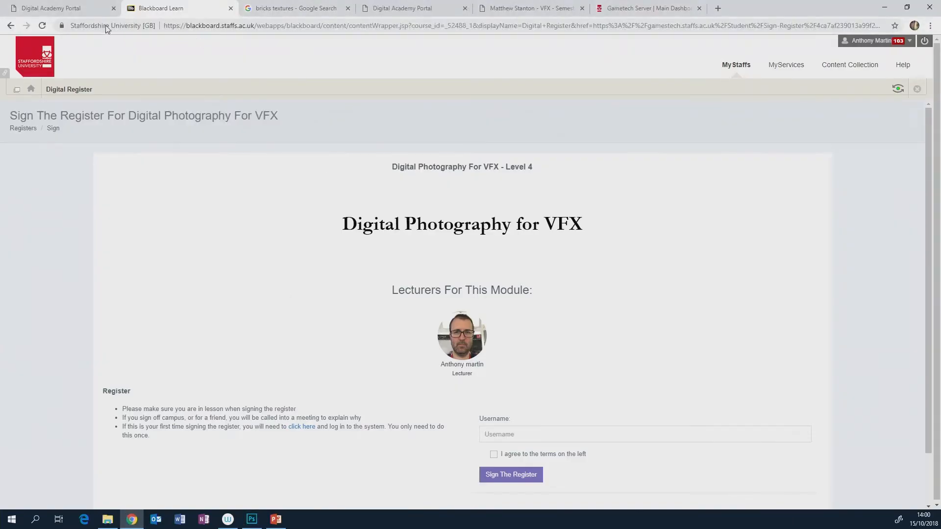
click(10, 25)
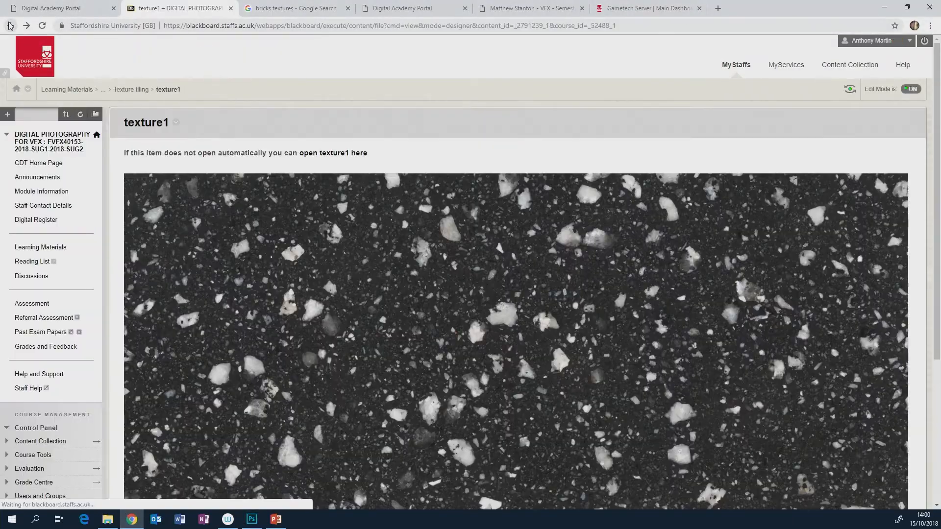
click(64, 248)
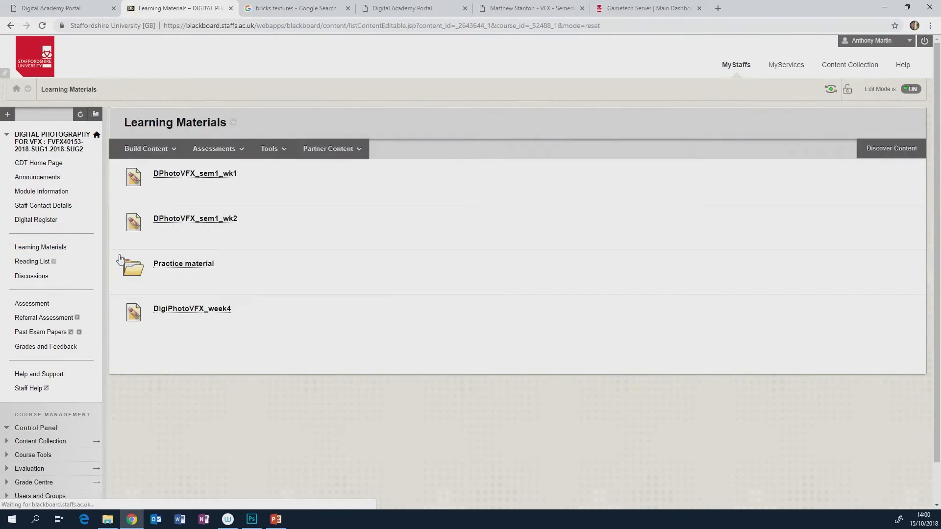
drag(215, 234, 352, 319)
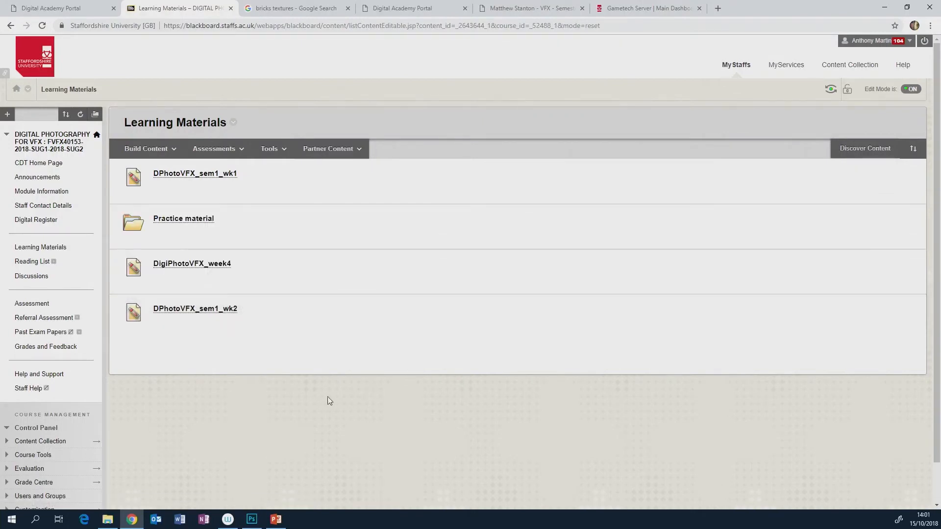
- Open texture2 from the Texture tiling folder in Practice material and copy its image
click(191, 219)
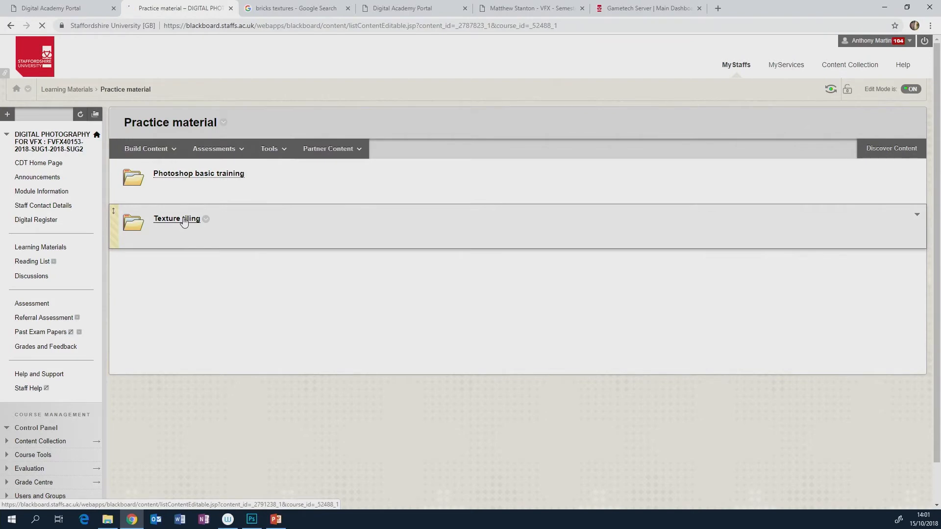
click(182, 220)
click(170, 220)
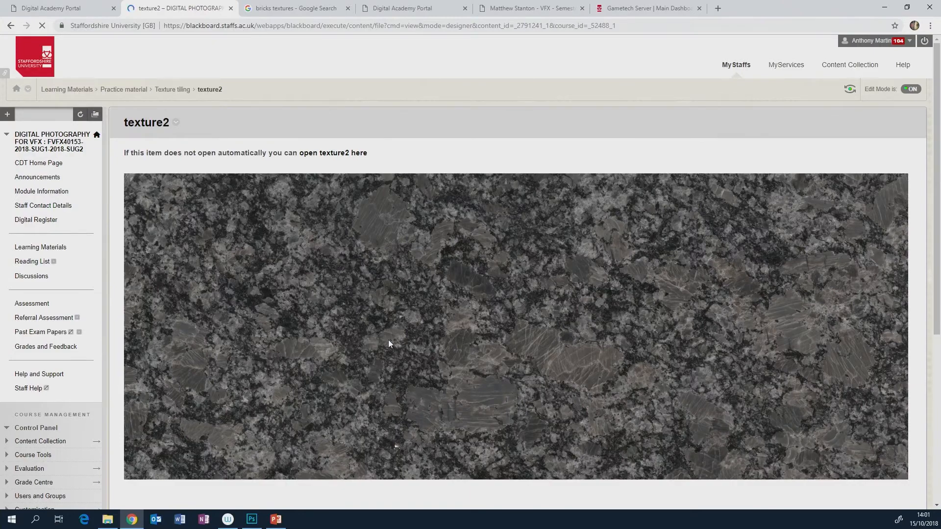
scroll(391, 337, down, 5)
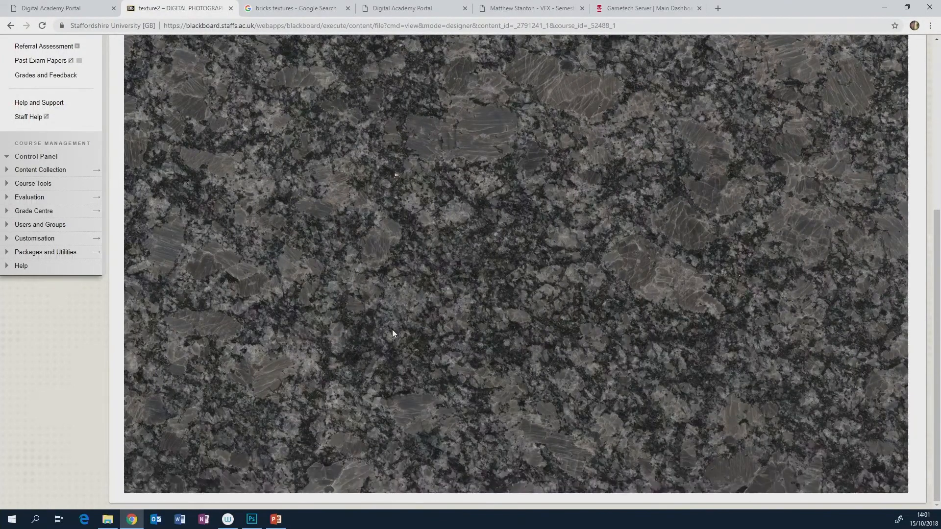
scroll(405, 338, up, 2)
scroll(405, 338, up, 3)
right_click(414, 255)
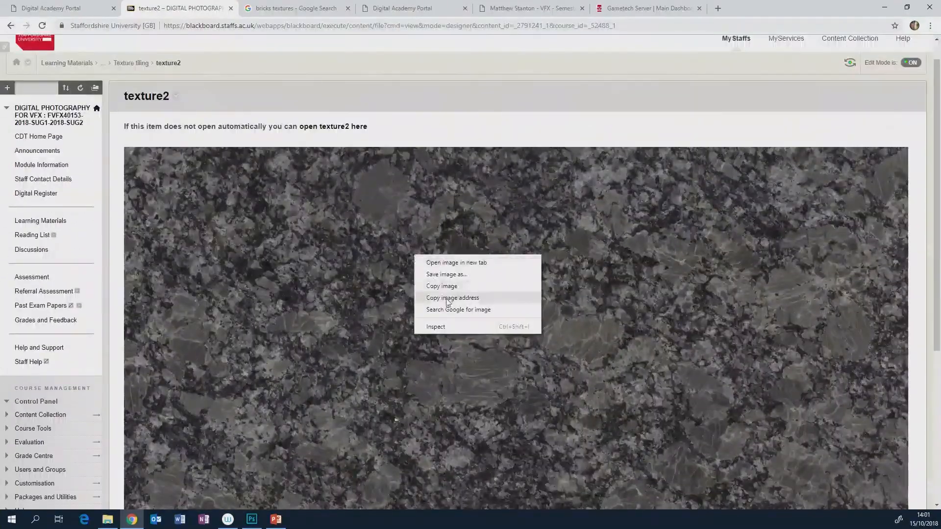
click(446, 288)
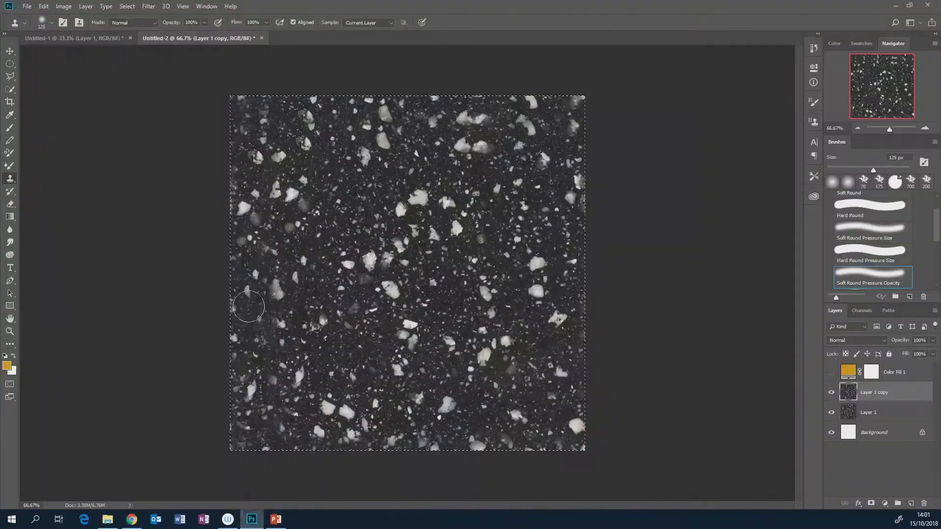
- Switch to Photoshop, paste the copied granite image into a new 1600 × 1207 pixel document and duplicate its layer
click(252, 519)
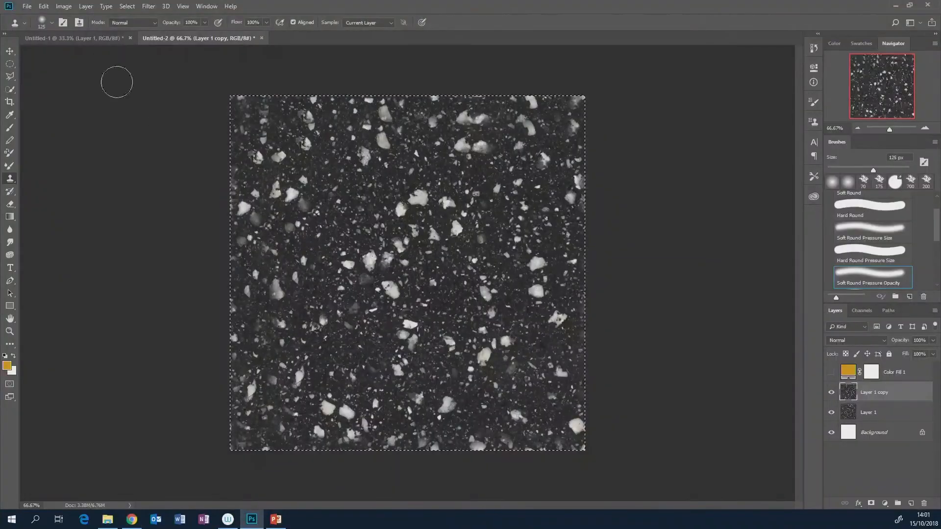
click(25, 6)
click(36, 16)
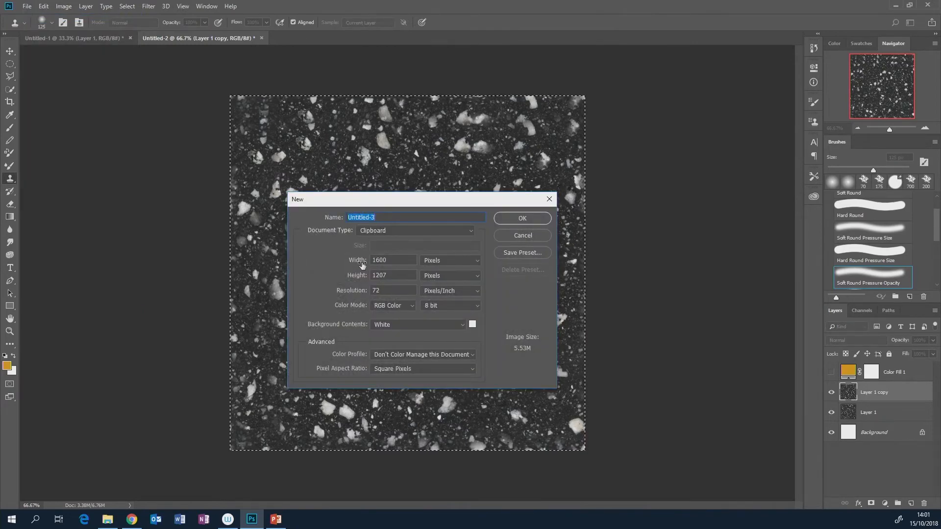
click(536, 222)
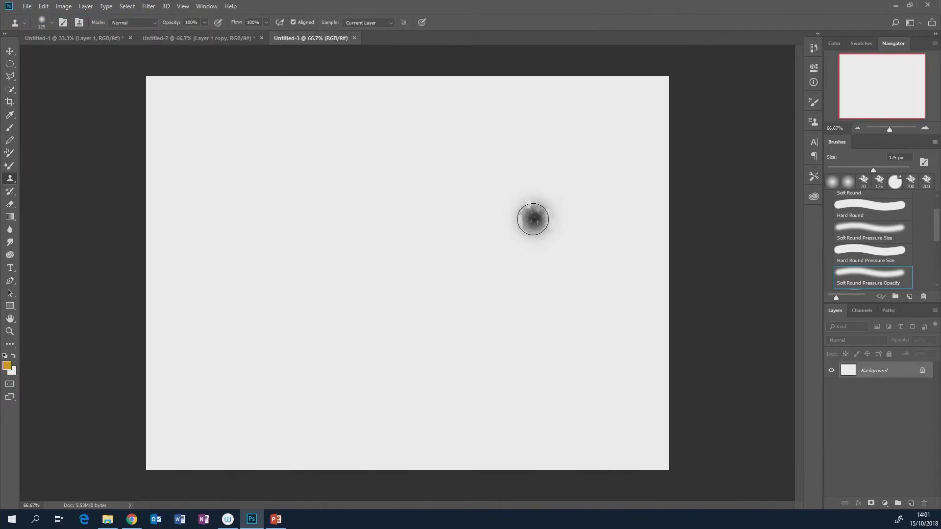
key(ctrl+v)
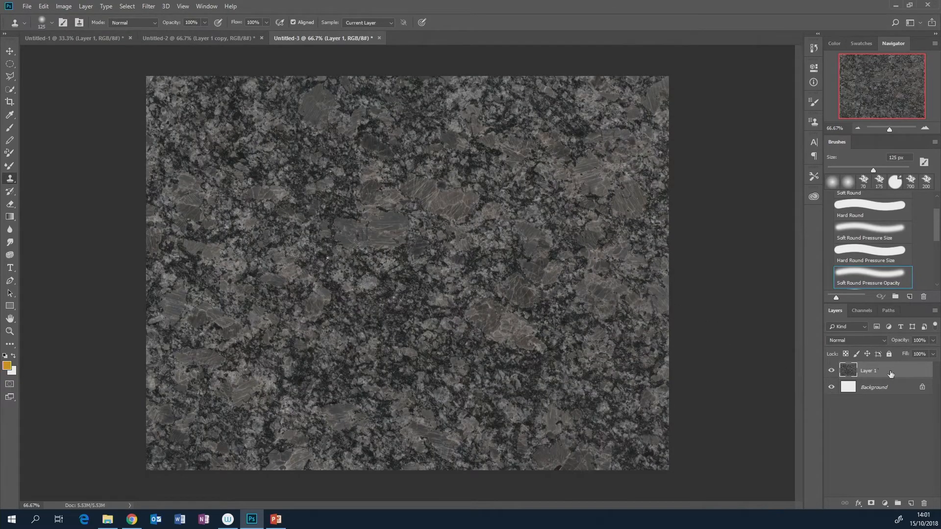
drag(888, 372, 910, 503)
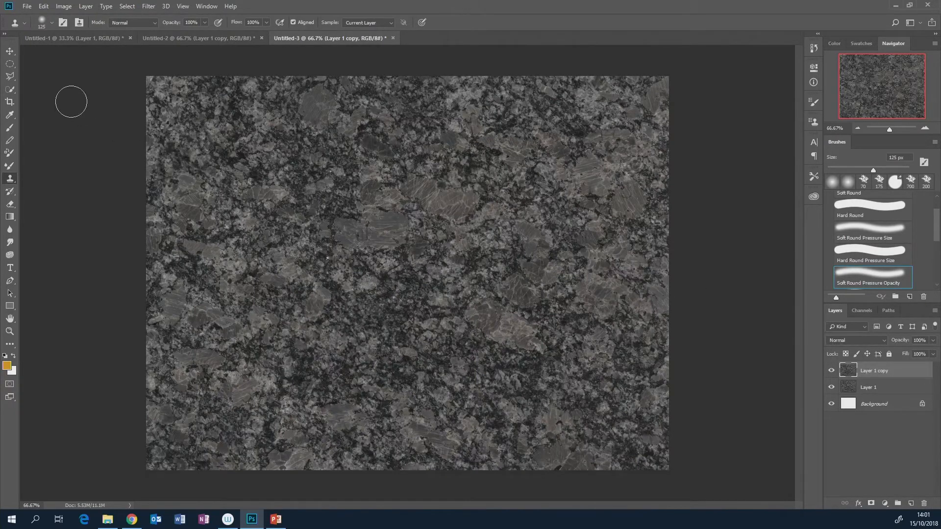
- Crop the granite image to a 1:1 square around its middle, trimming all four edges
click(11, 103)
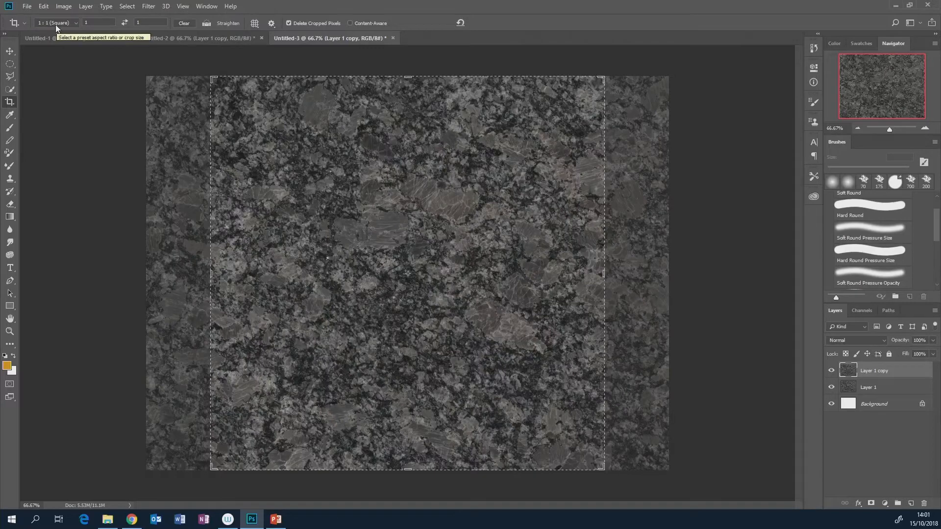
click(439, 280)
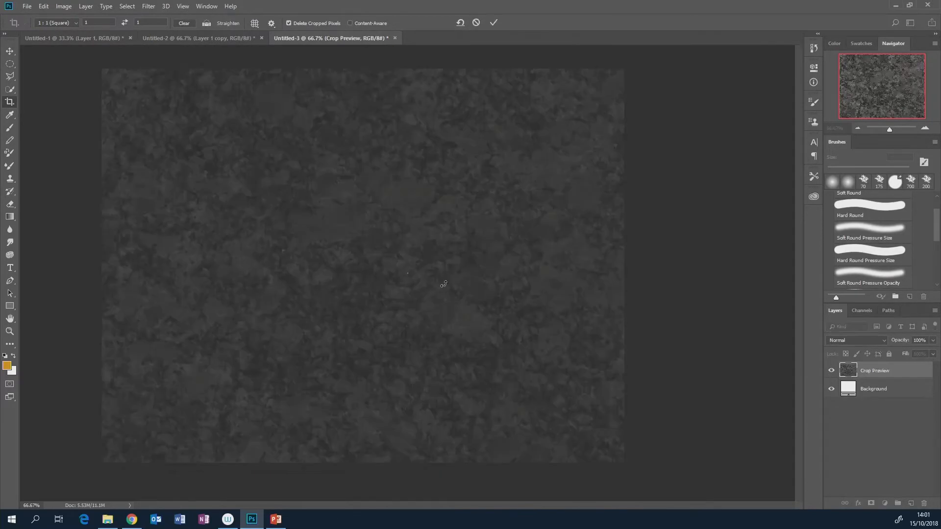
click(475, 23)
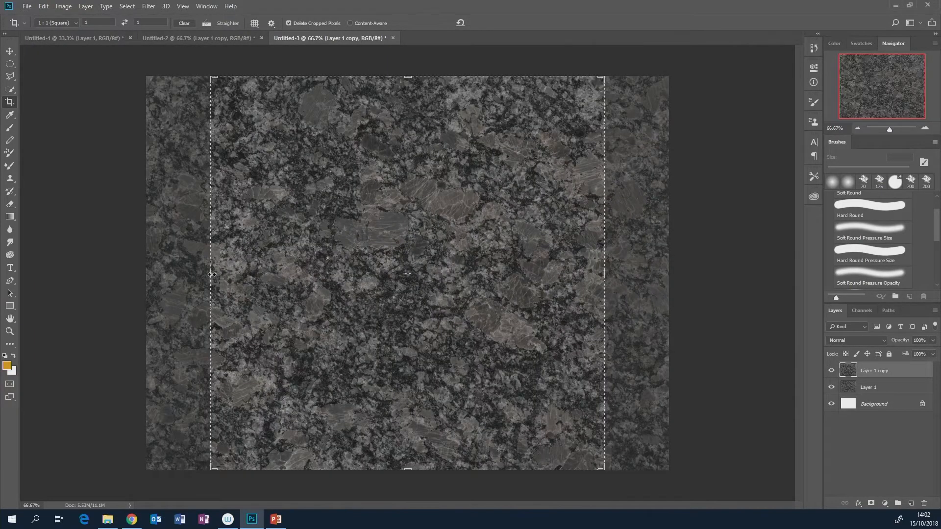
drag(212, 277, 250, 266)
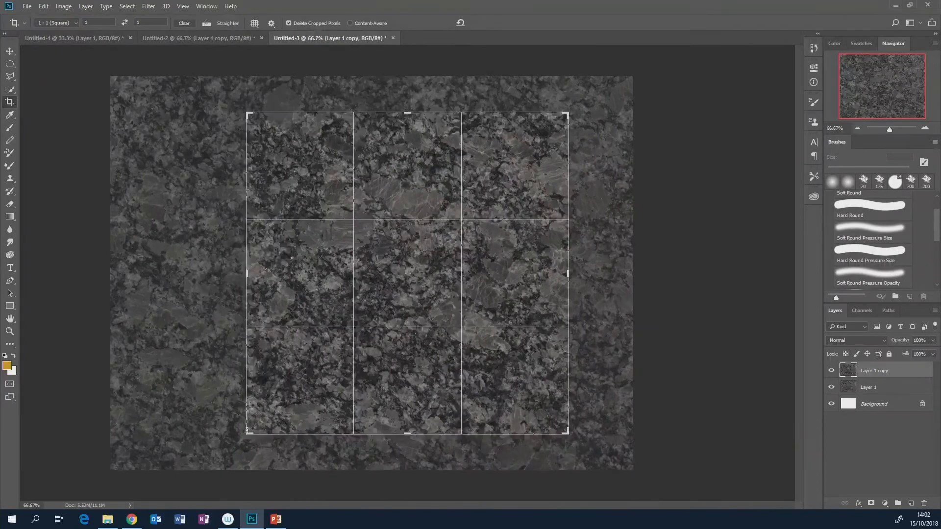
drag(267, 302, 304, 304)
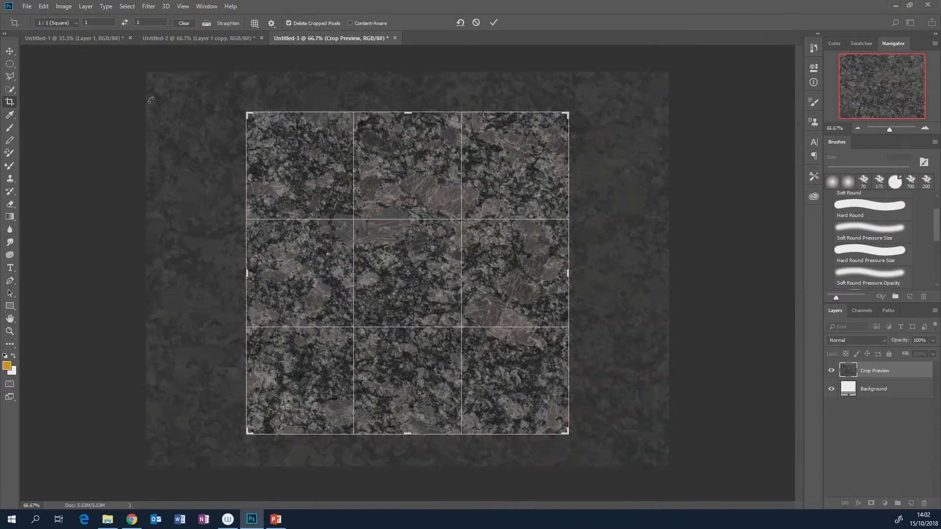
mouse_move(304, 263)
mouse_down()
mouse_move(288, 260)
mouse_move(324, 269)
mouse_move(289, 264)
mouse_move(309, 263)
mouse_move(307, 255)
mouse_up()
key(Return)
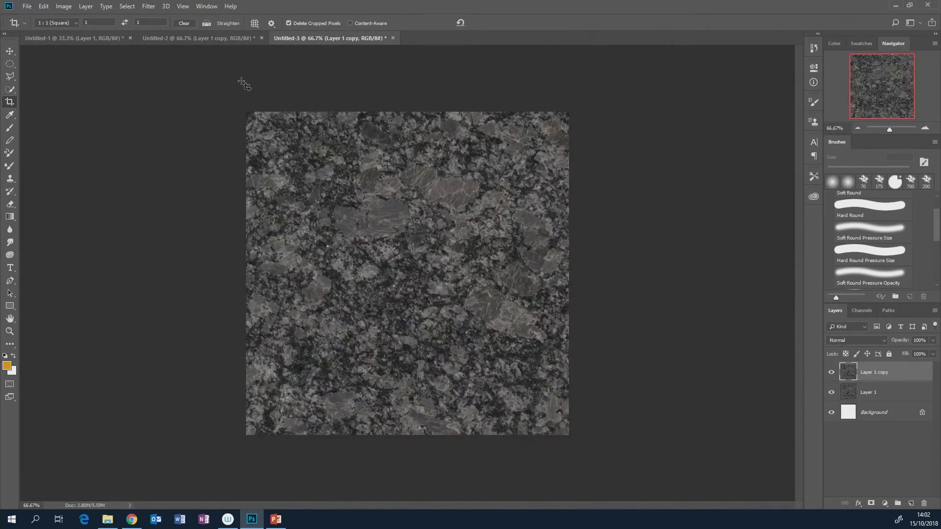
- Apply the Offset filter to Layer 1 copy with horizontal +538, vertical +506 pixels and Wrap Around
click(149, 6)
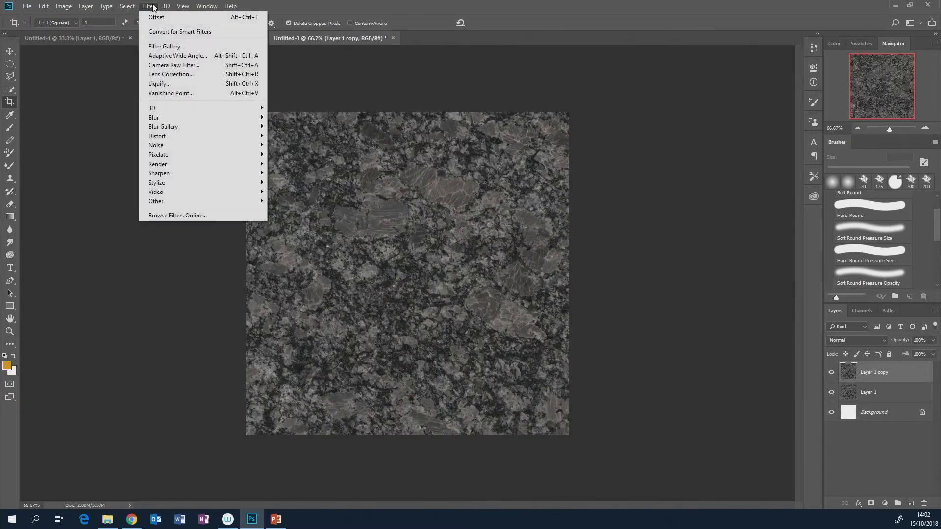
mouse_move(186, 205)
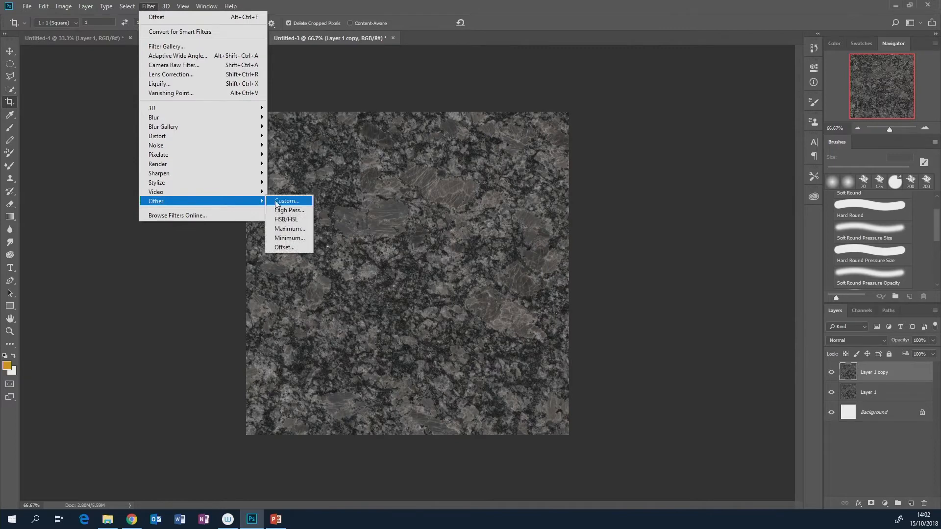
click(299, 248)
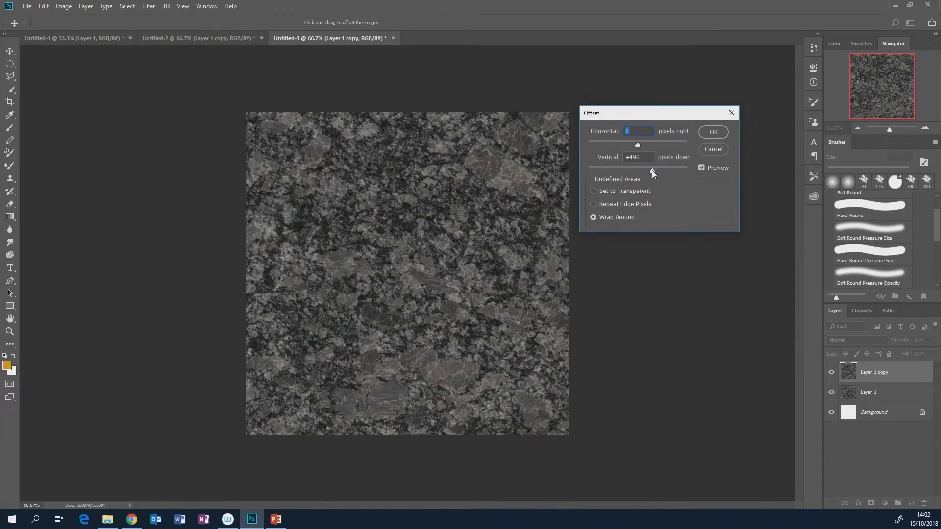
drag(652, 170, 645, 169)
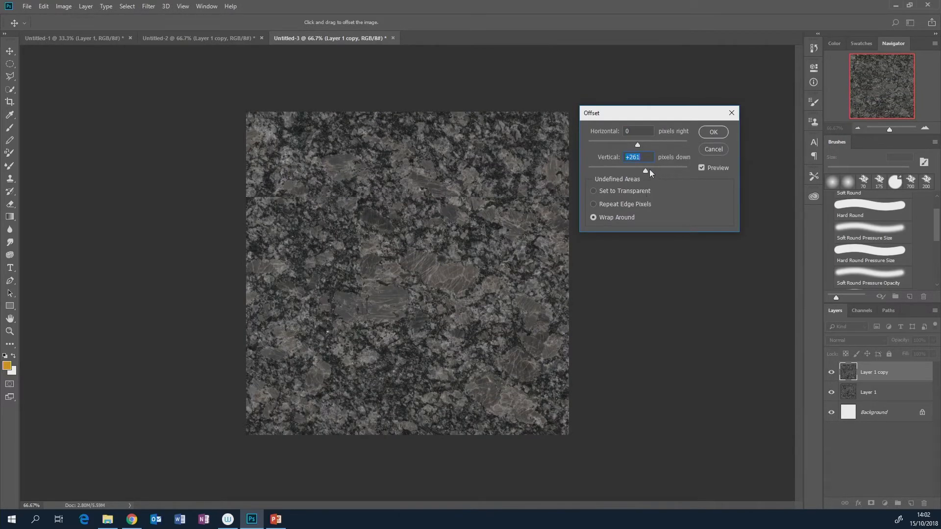
drag(645, 170, 653, 169)
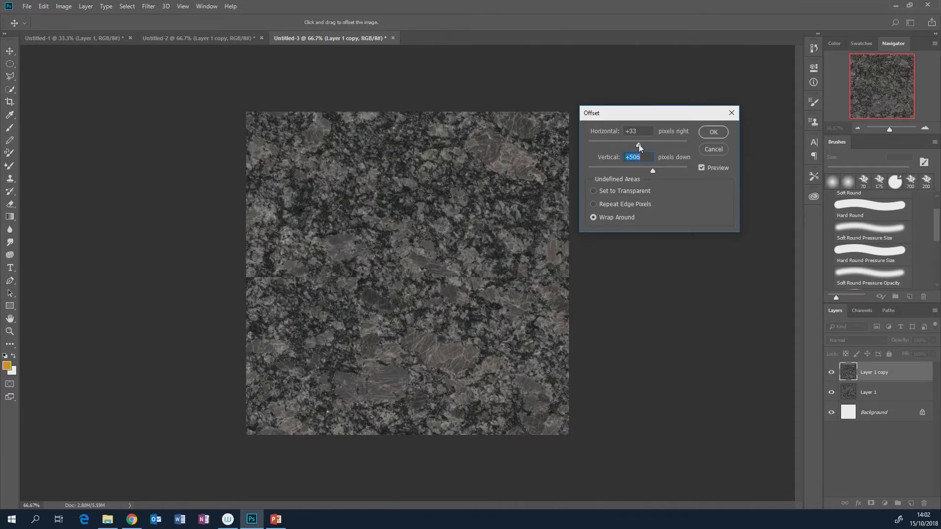
mouse_move(639, 144)
mouse_down()
mouse_move(653, 143)
mouse_move(643, 145)
mouse_up()
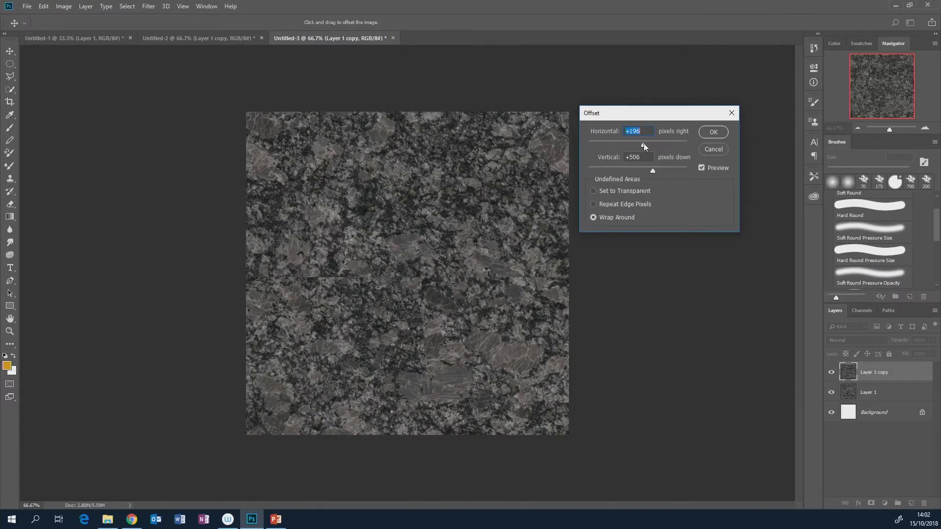
drag(643, 143, 656, 142)
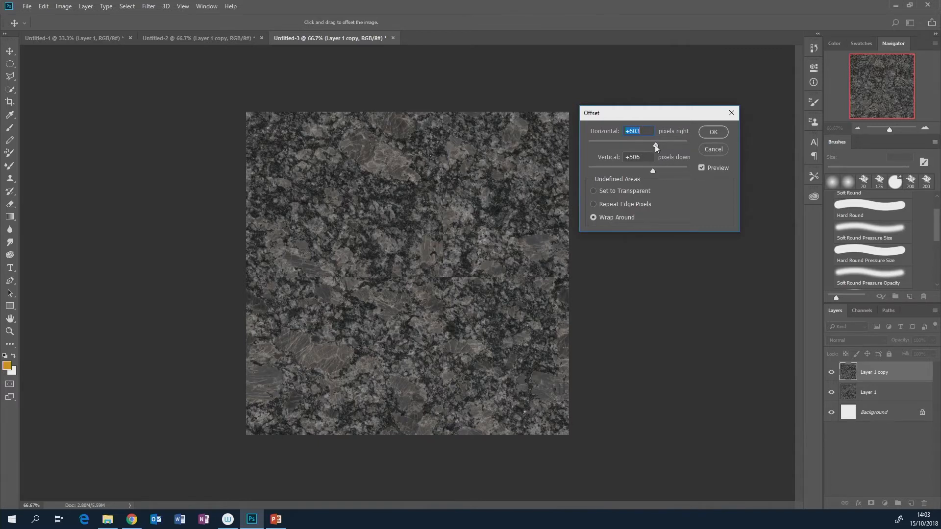
drag(655, 145, 654, 145)
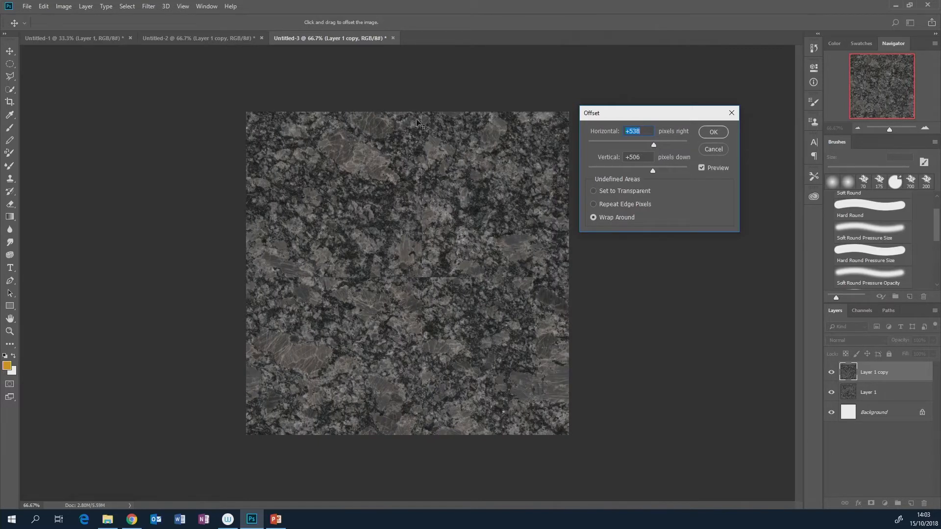
click(719, 134)
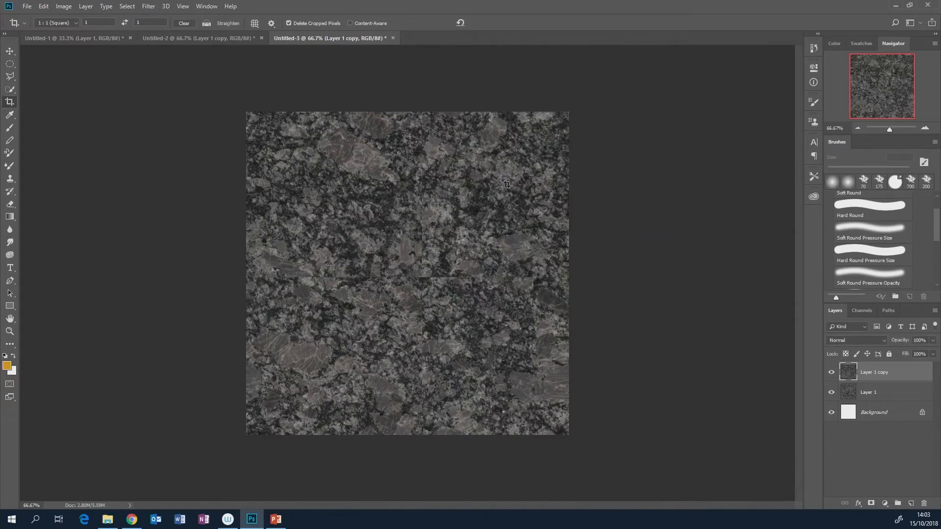
- Clone granite over the horizontal seam across the full width of Layer 1 copy with a 125 px Clone Stamp
click(8, 180)
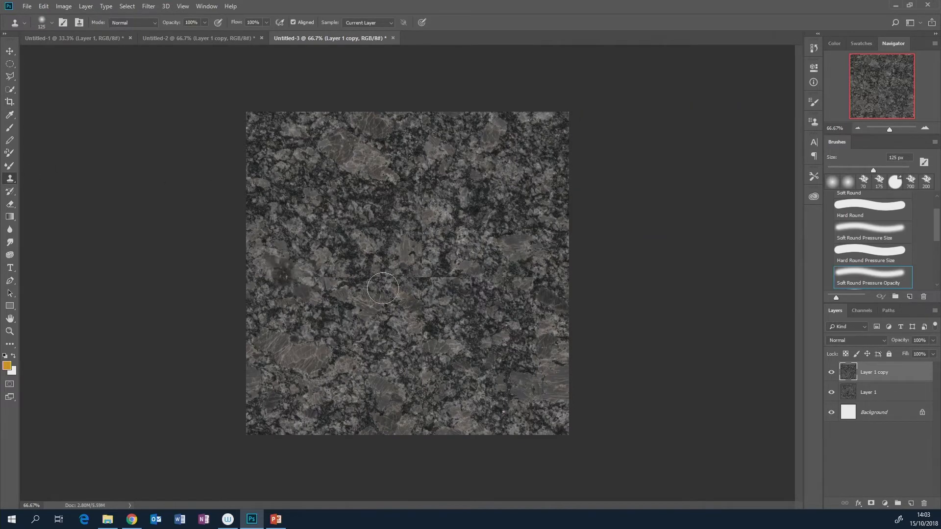
alt+click(267, 312)
mouse_move(258, 282)
mouse_down()
mouse_move(299, 291)
mouse_move(338, 277)
mouse_move(477, 289)
mouse_move(528, 275)
mouse_move(544, 279)
mouse_move(538, 296)
mouse_move(542, 270)
mouse_move(563, 279)
mouse_up()
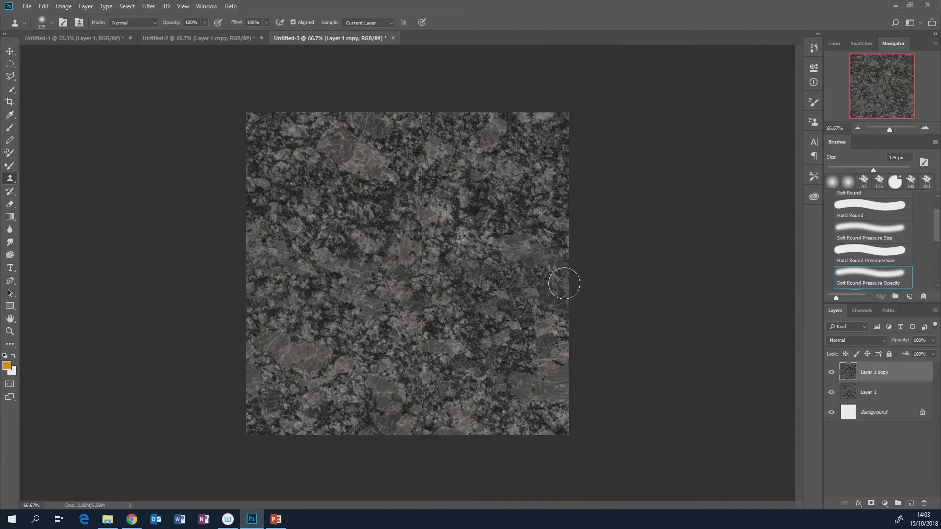
- Clone nearby granite along a vertical band through the middle of the image and over the patch right of centre
alt+click(459, 426)
mouse_move(427, 426)
mouse_down()
mouse_move(416, 410)
mouse_move(429, 384)
mouse_move(420, 349)
mouse_move(433, 316)
mouse_move(420, 284)
mouse_move(430, 254)
mouse_move(414, 216)
mouse_move(430, 188)
mouse_move(422, 150)
mouse_move(420, 118)
mouse_up()
alt+click(411, 138)
drag(475, 225, 487, 249)
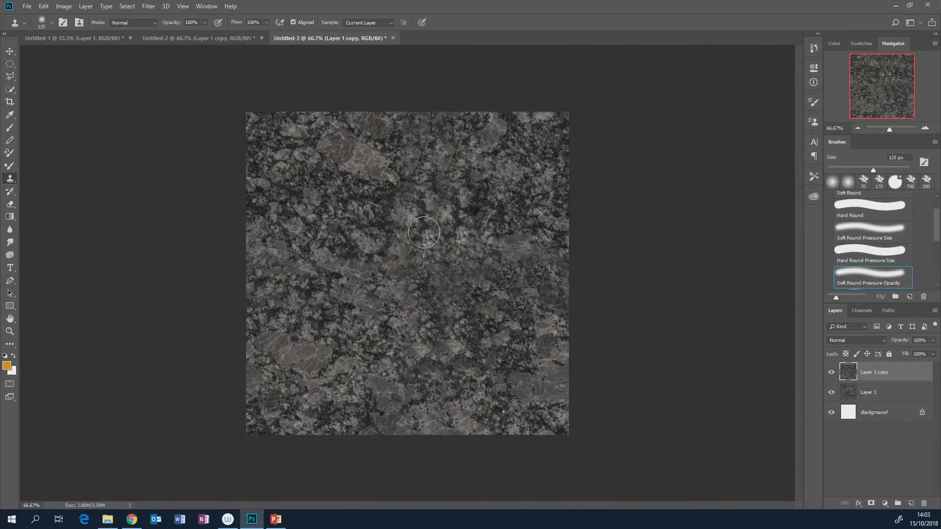
- Blend the remaining visible joins around the centre and lower middle of the granite with further Clone Stamp strokes
alt+click(497, 234)
mouse_move(447, 279)
mouse_down()
mouse_move(449, 311)
mouse_move(422, 287)
mouse_up()
mouse_move(343, 310)
mouse_down()
mouse_move(367, 315)
mouse_move(359, 281)
mouse_move(339, 273)
mouse_move(363, 290)
mouse_move(382, 288)
mouse_move(390, 257)
mouse_move(351, 253)
mouse_move(401, 221)
mouse_move(421, 246)
mouse_move(477, 269)
mouse_move(534, 241)
mouse_move(544, 259)
mouse_move(435, 264)
mouse_move(374, 254)
mouse_move(492, 275)
mouse_move(427, 270)
mouse_move(456, 279)
mouse_up()
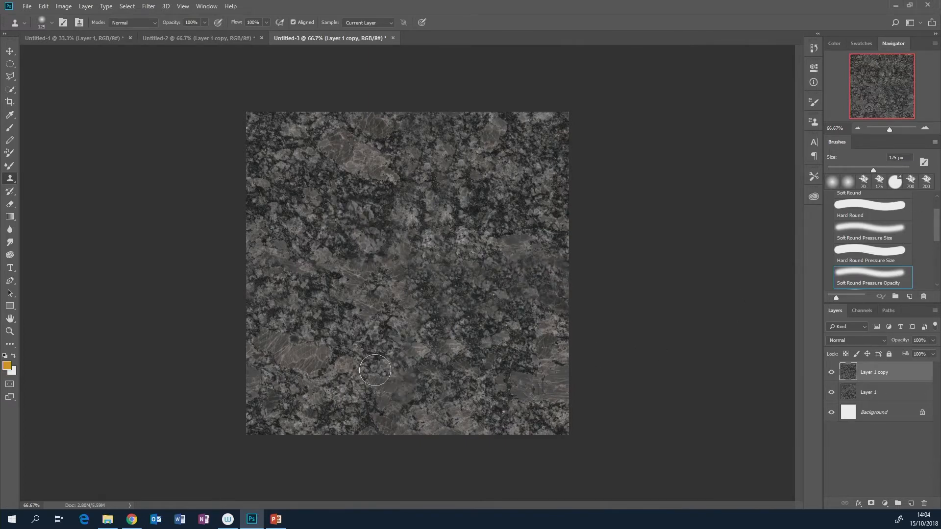
mouse_move(318, 353)
mouse_down()
mouse_move(285, 334)
mouse_move(321, 363)
mouse_move(383, 383)
mouse_move(395, 372)
mouse_move(424, 391)
mouse_move(395, 376)
mouse_up()
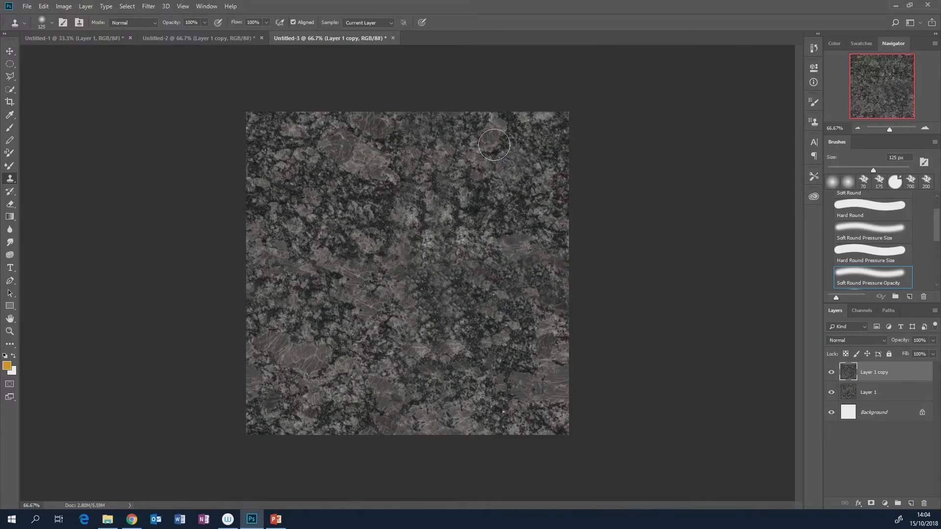
- Apply the Offset filter to Layer 1 copy again with horizontal +538, vertical +506 pixels and Wrap Around
click(183, 7)
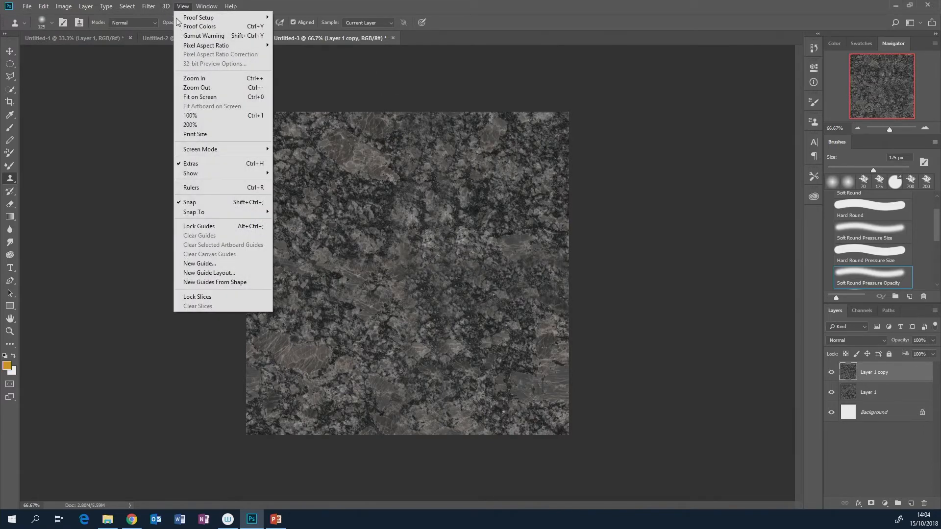
mouse_move(149, 7)
mouse_move(157, 201)
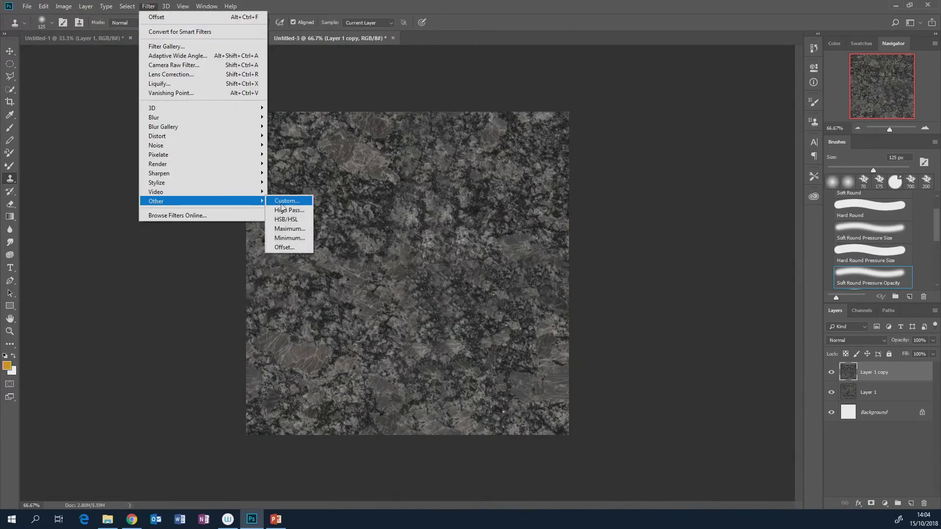
click(285, 248)
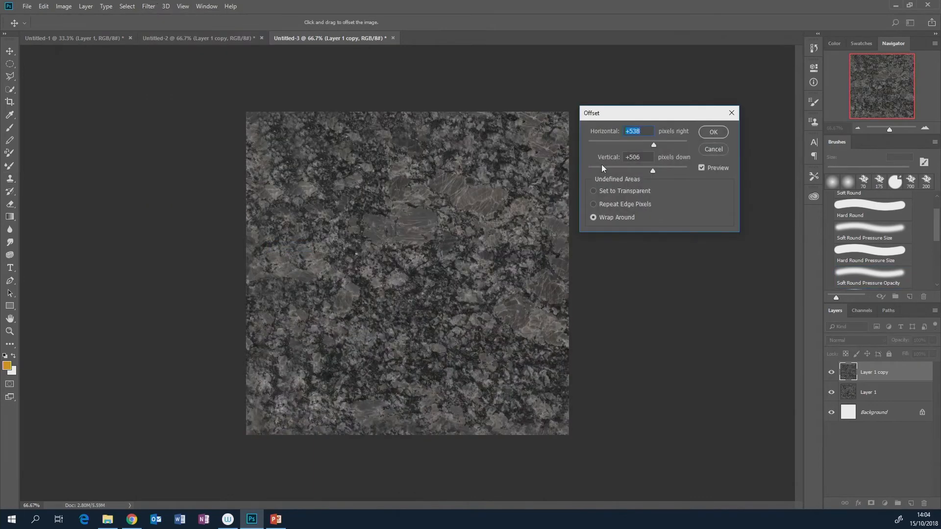
click(719, 133)
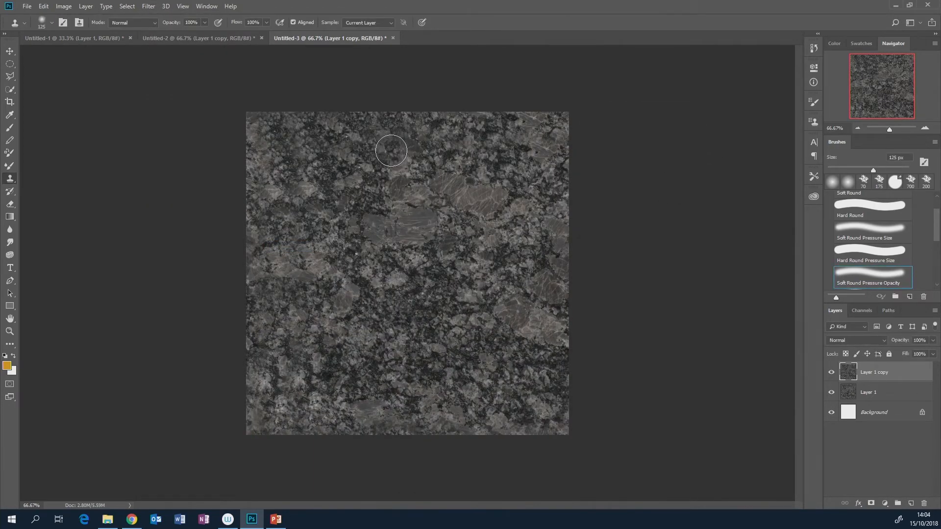
- Select the whole canvas and define it as a pattern named MySecondTile
key(ctrl+a)
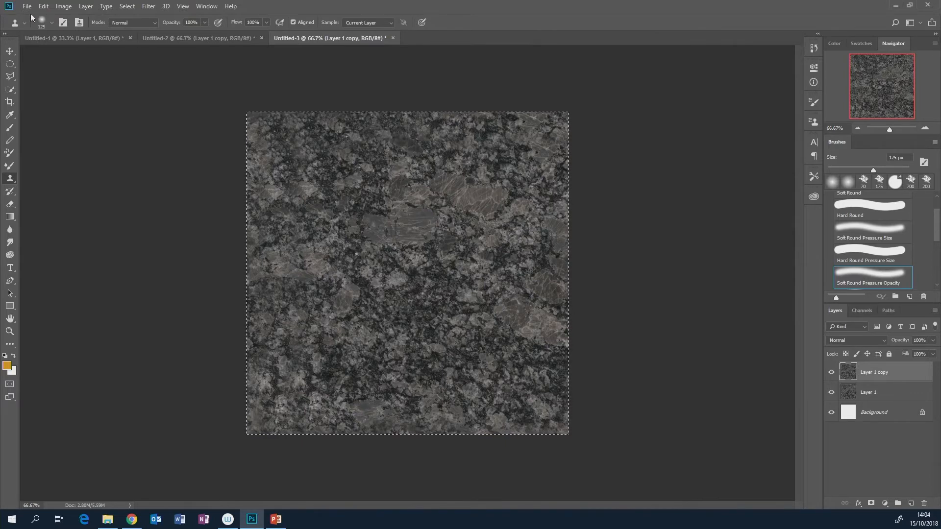
click(44, 5)
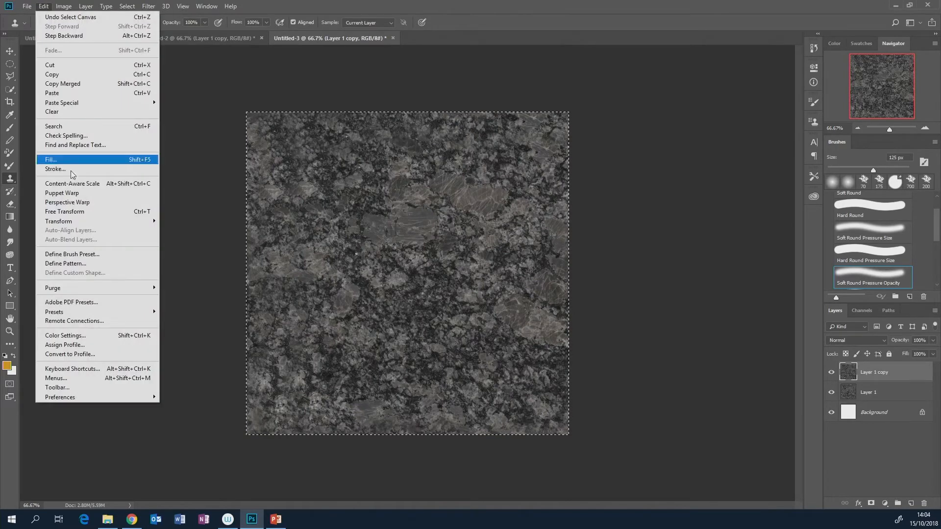
click(79, 265)
text(My)
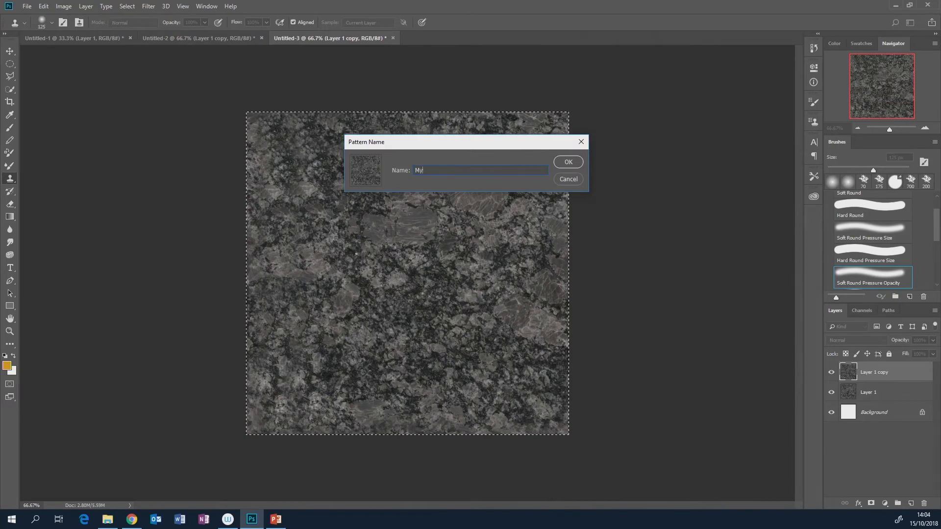
text(Second)
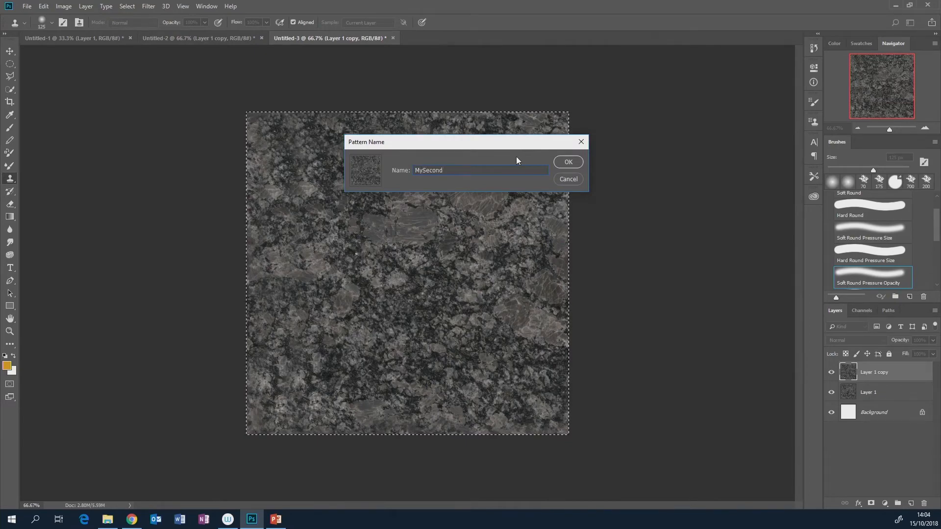
text(Tile)
click(568, 162)
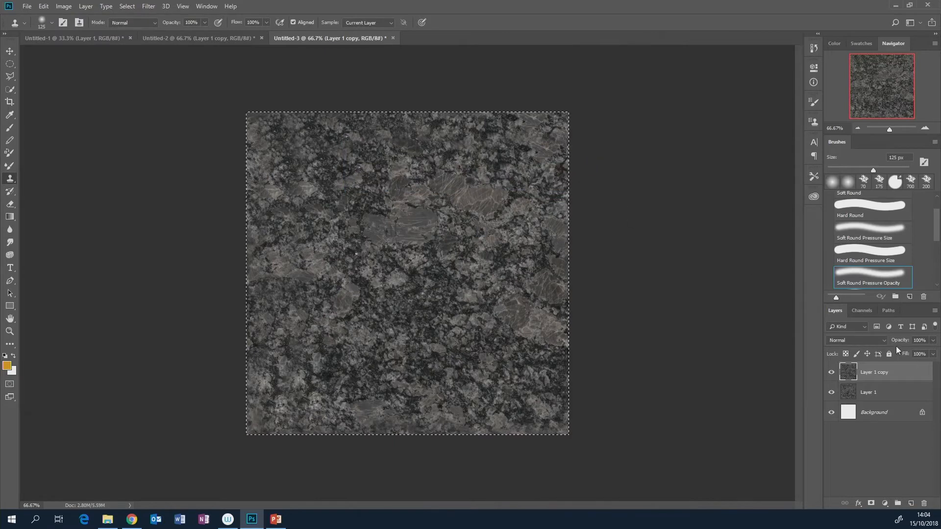
- Add a solid color fill layer in #db9914 above Layer 1 copy
click(885, 503)
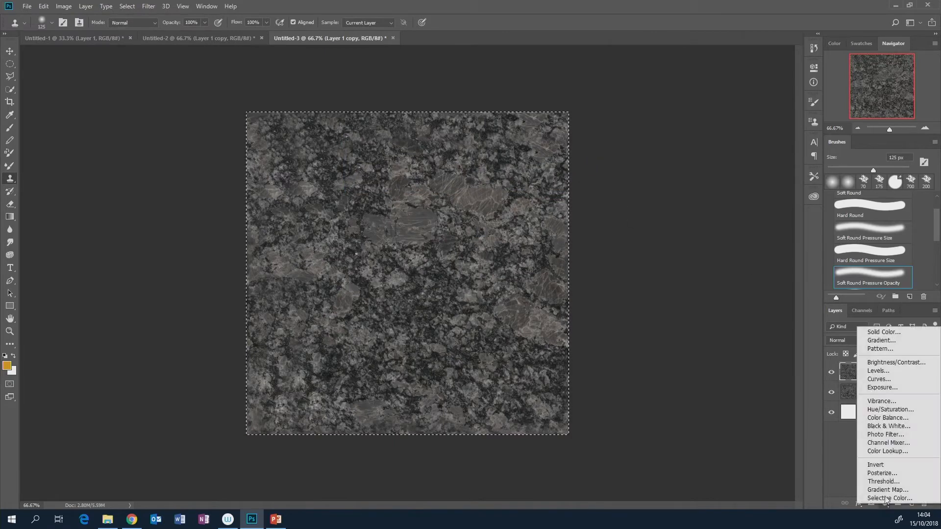
click(872, 332)
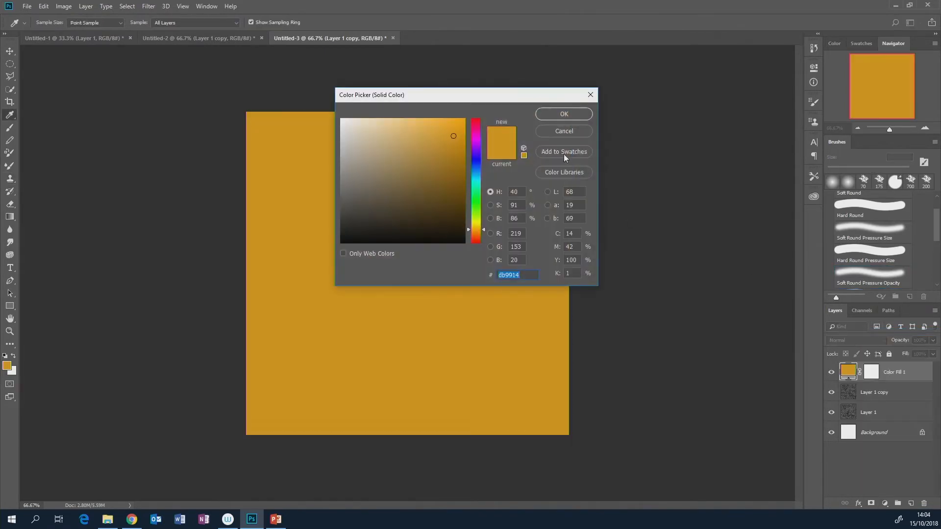
click(564, 114)
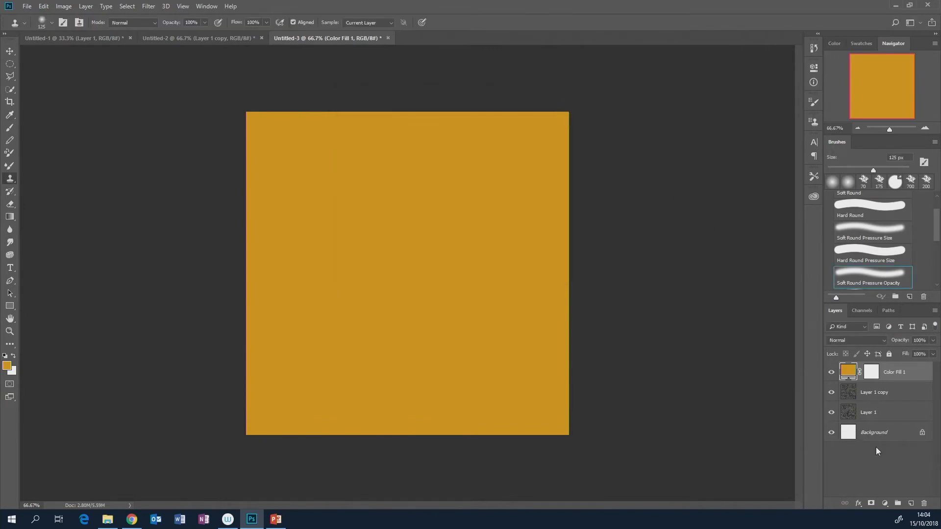
- Add a Pattern Overlay effect to the color fill layer using the new granite pattern
click(858, 506)
click(872, 481)
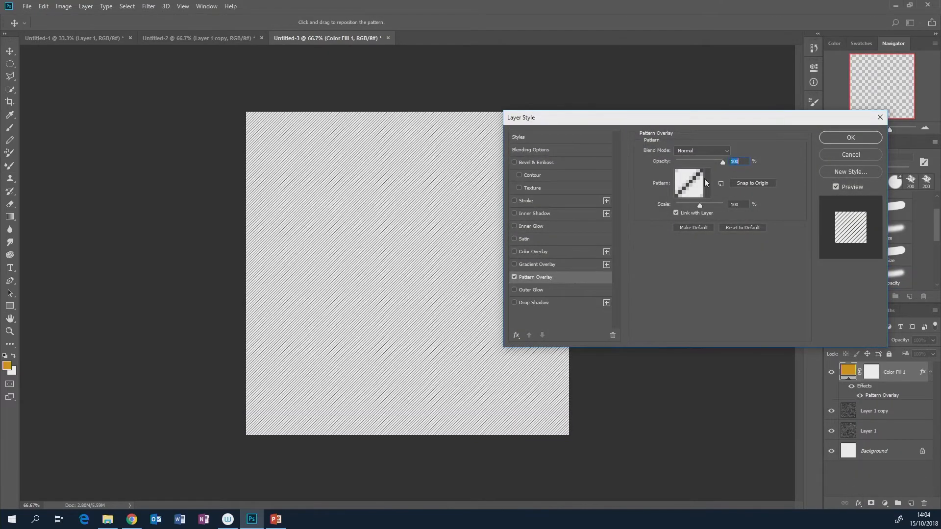
click(708, 178)
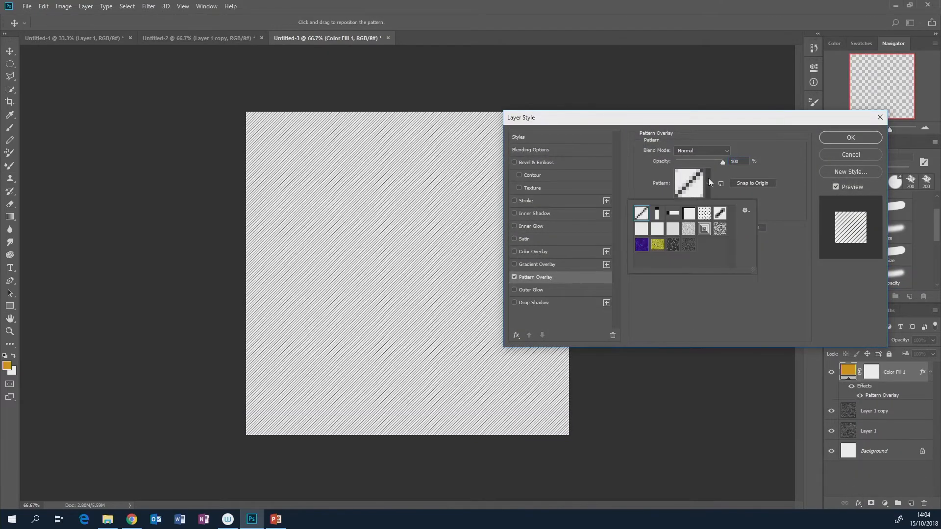
click(689, 244)
click(759, 233)
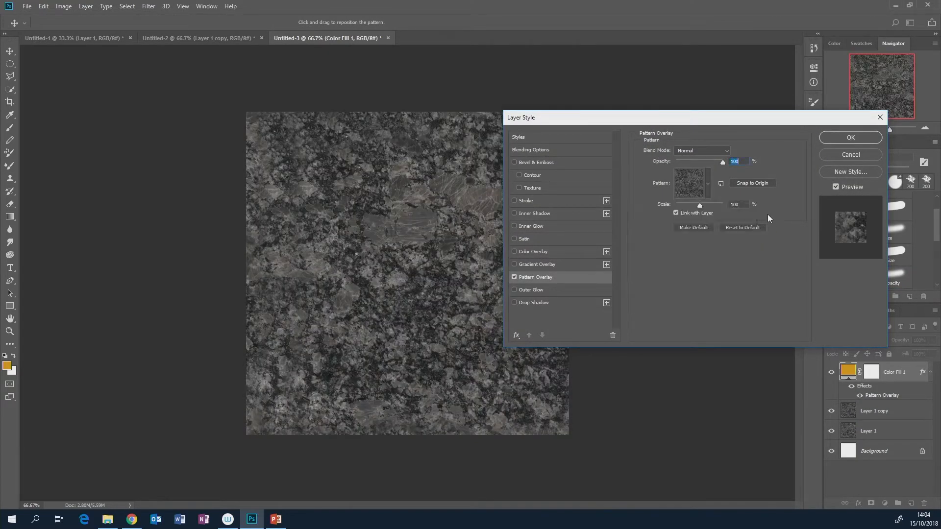
- Scale the granite pattern overlay to 71%, apply the layer style and hide the color fill layer
mouse_move(700, 205)
mouse_down()
mouse_move(689, 204)
mouse_move(705, 199)
mouse_move(696, 196)
mouse_up()
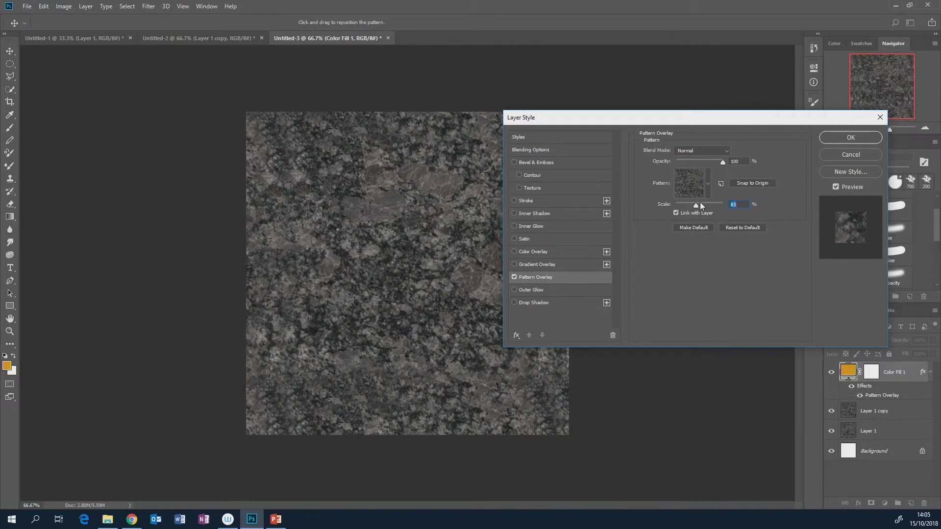
drag(695, 204, 691, 205)
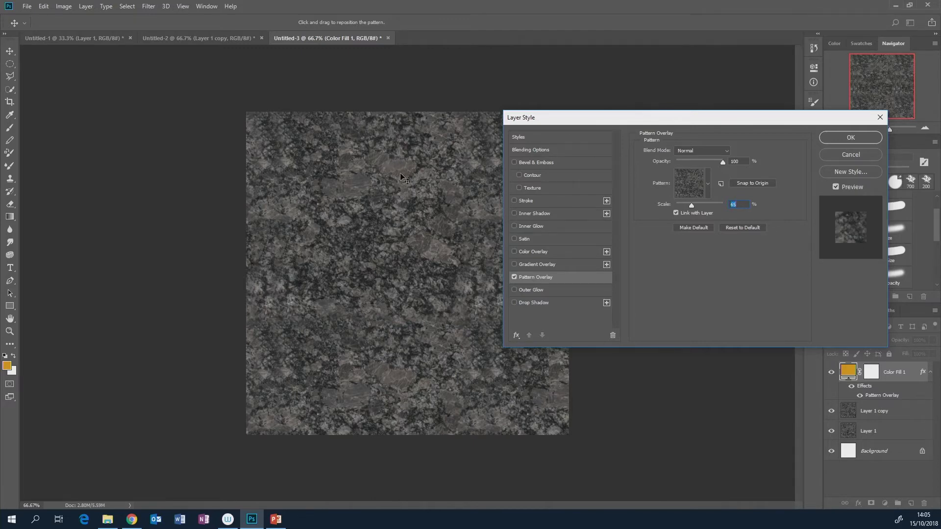
drag(691, 205, 693, 202)
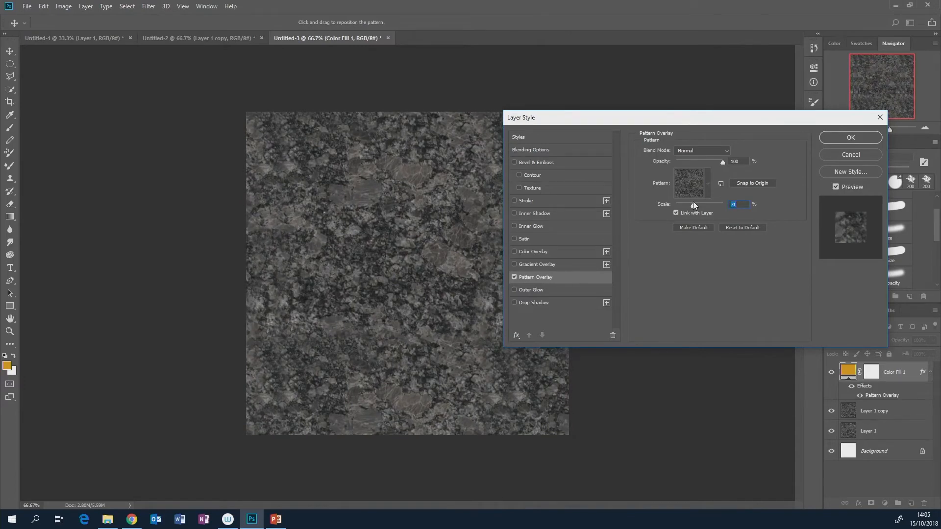
click(850, 139)
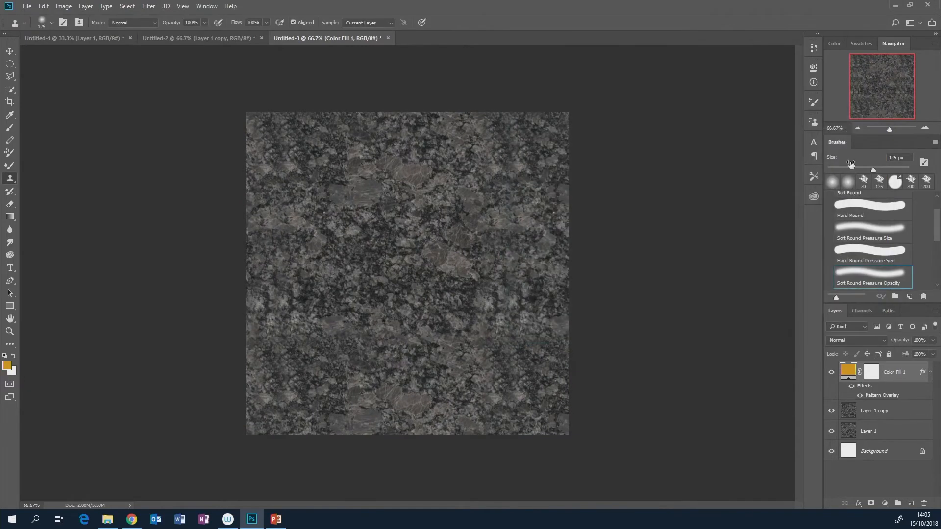
click(832, 374)
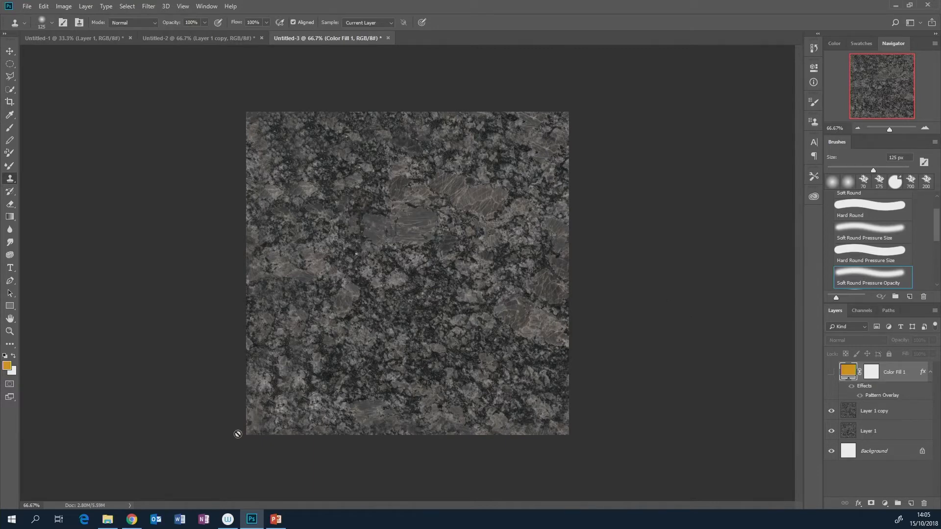
- Switch to Chrome, return to the Texture tiling folder and open texture3 to download P1050256.RW2
click(132, 520)
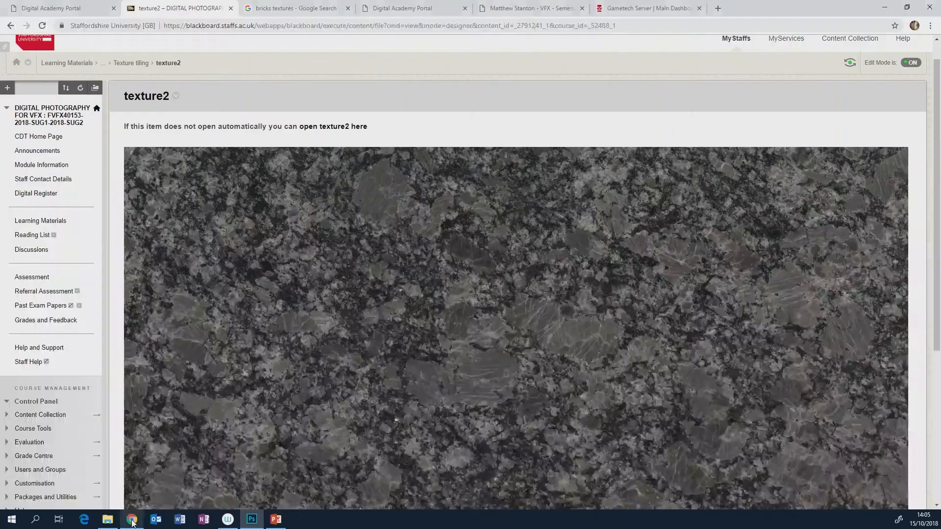
scroll(322, 313, down, 5)
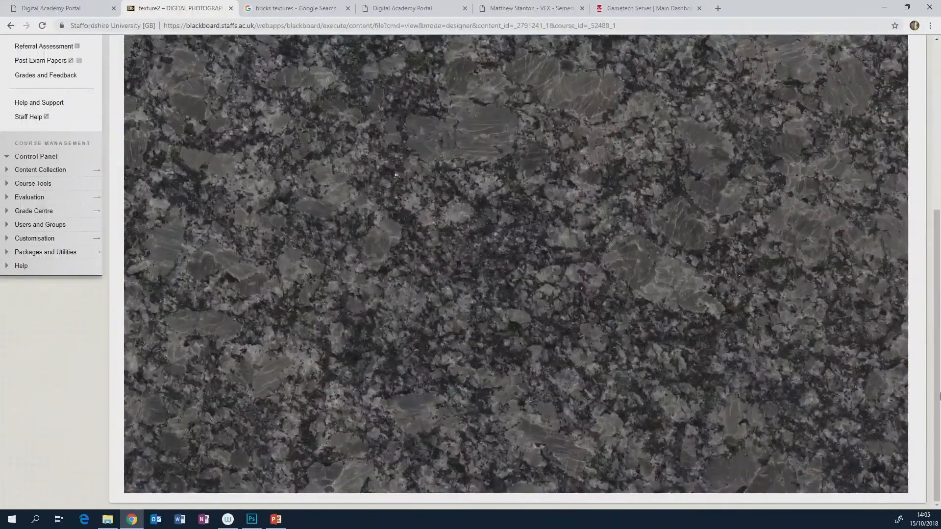
click(11, 26)
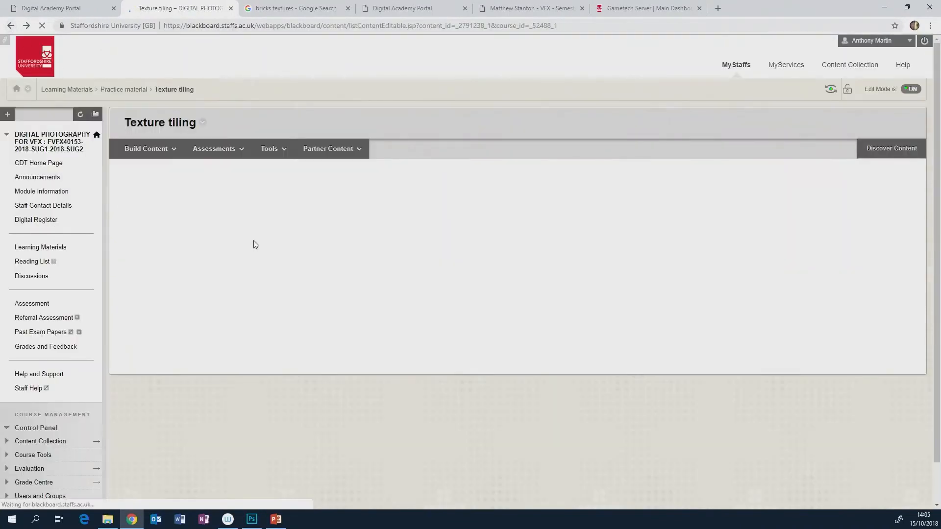
click(165, 266)
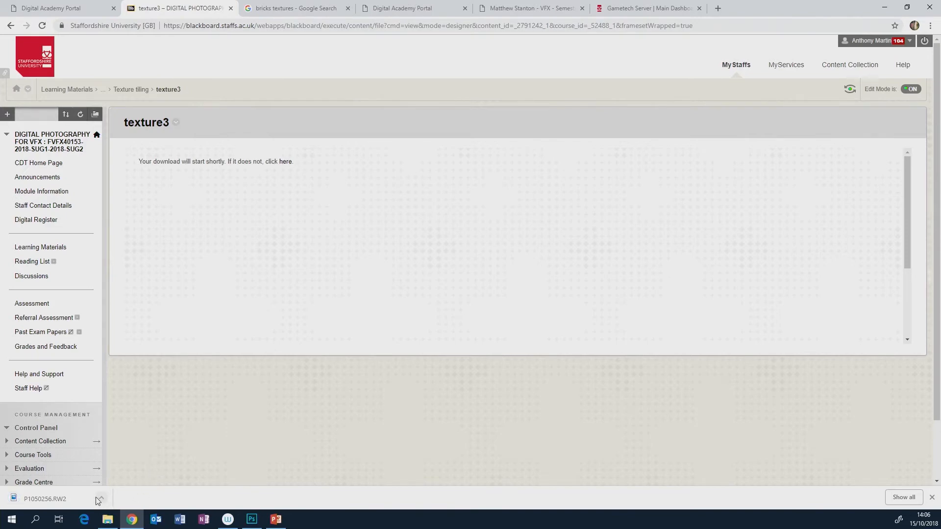
- Switch to Photoshop, open P1050256 from Downloads in Camera Raw and move its window fully into view
click(252, 519)
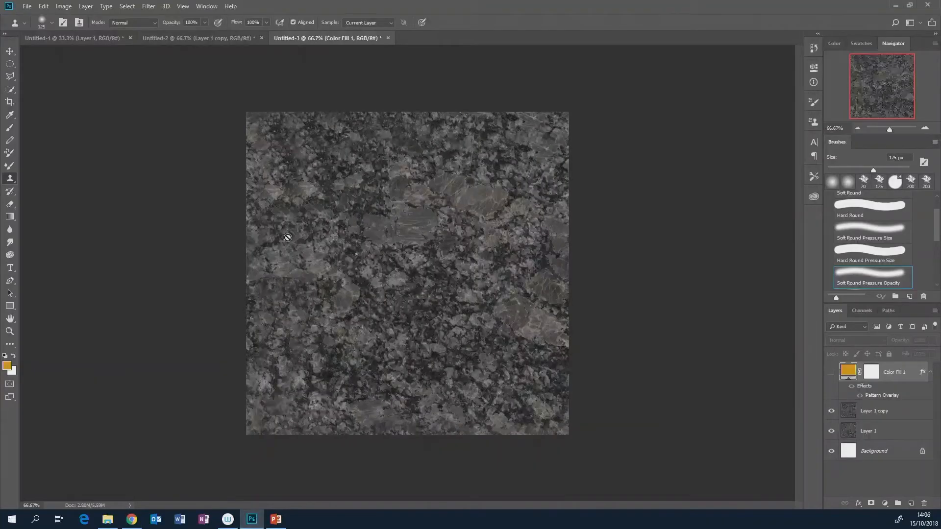
click(22, 6)
click(39, 27)
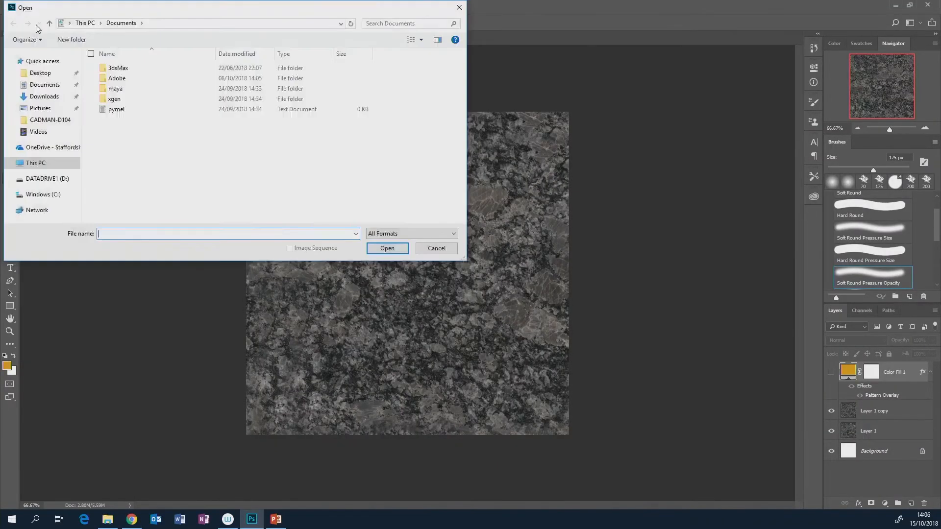
click(49, 97)
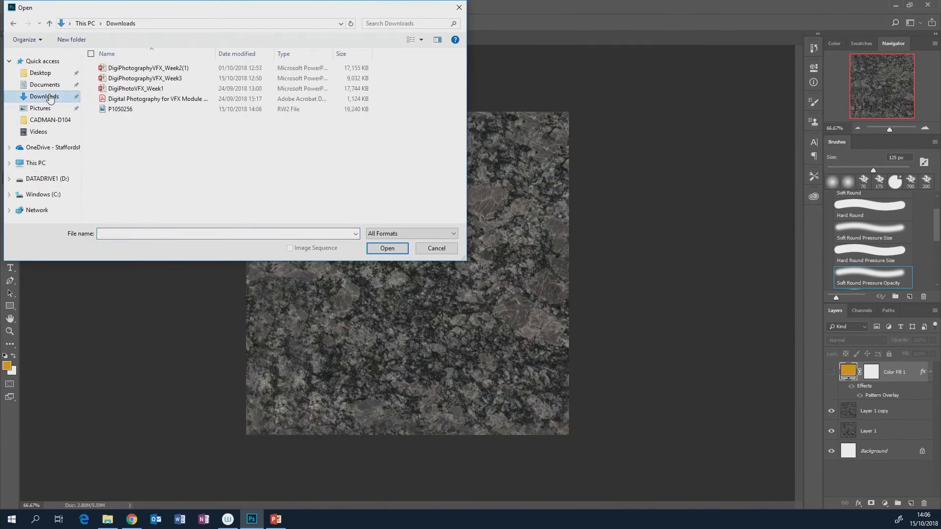
click(129, 111)
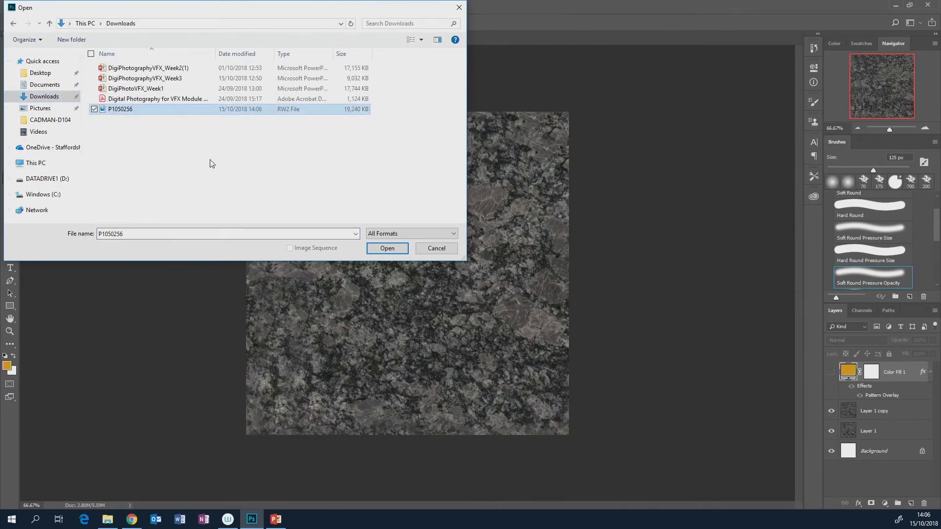
click(387, 248)
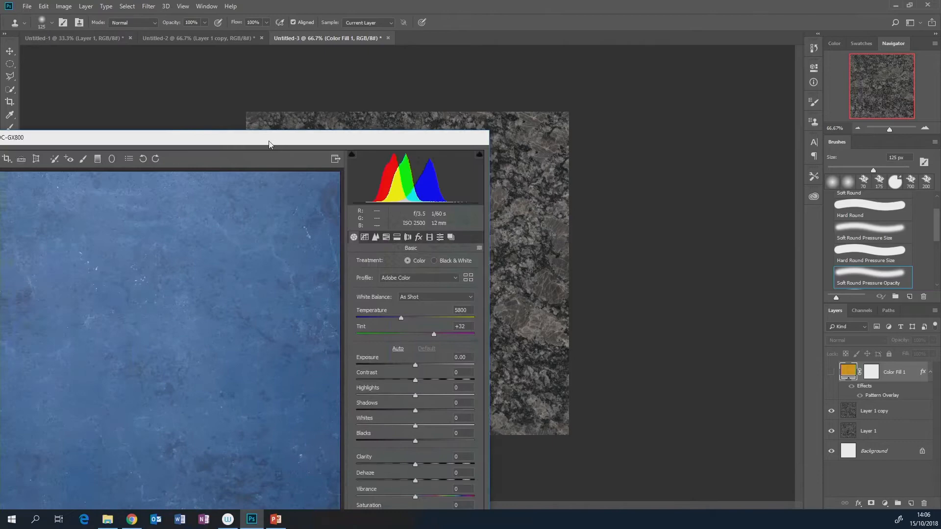
drag(270, 141, 420, 50)
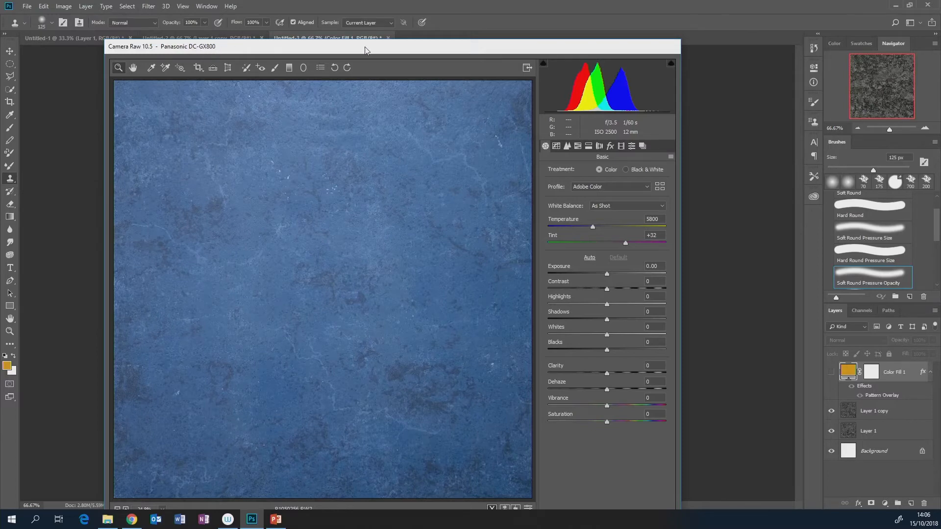
- Open the blue P1050256.RW2 raw image from Camera Raw as a Photoshop document without adjustments
drag(481, 42, 510, 13)
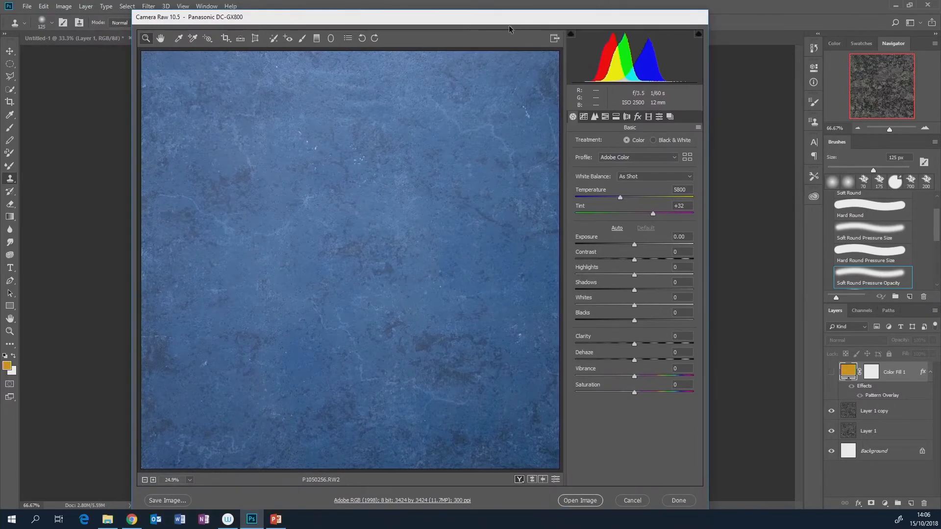
click(145, 480)
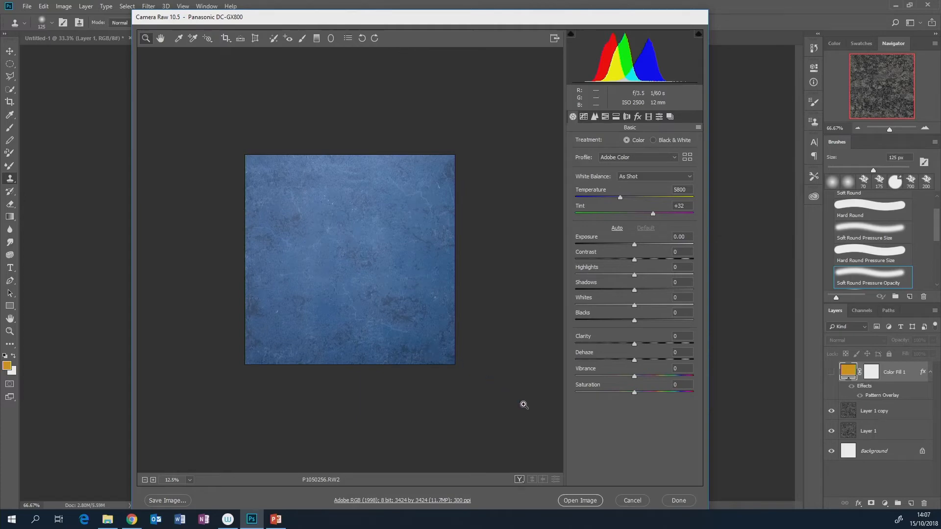
click(582, 501)
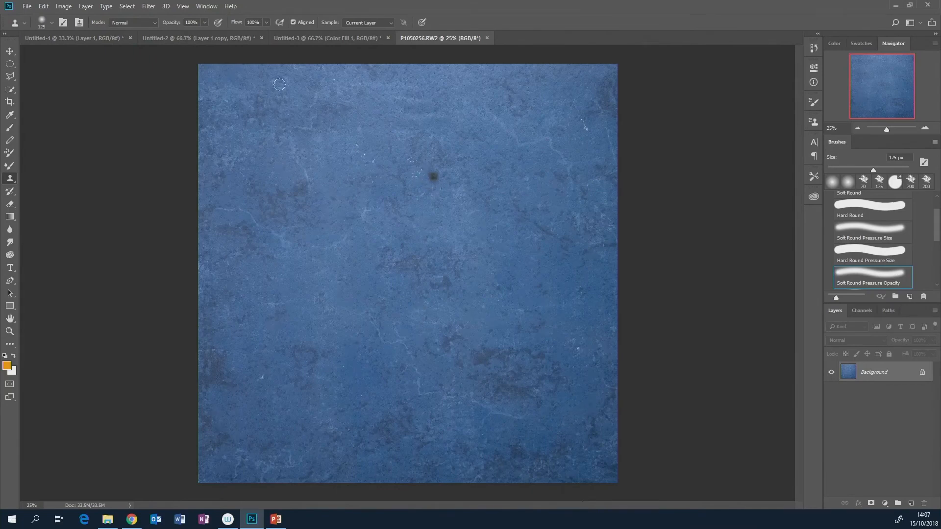
- Define the uncorrected blue image as a pattern named P1050256.RW2
click(43, 7)
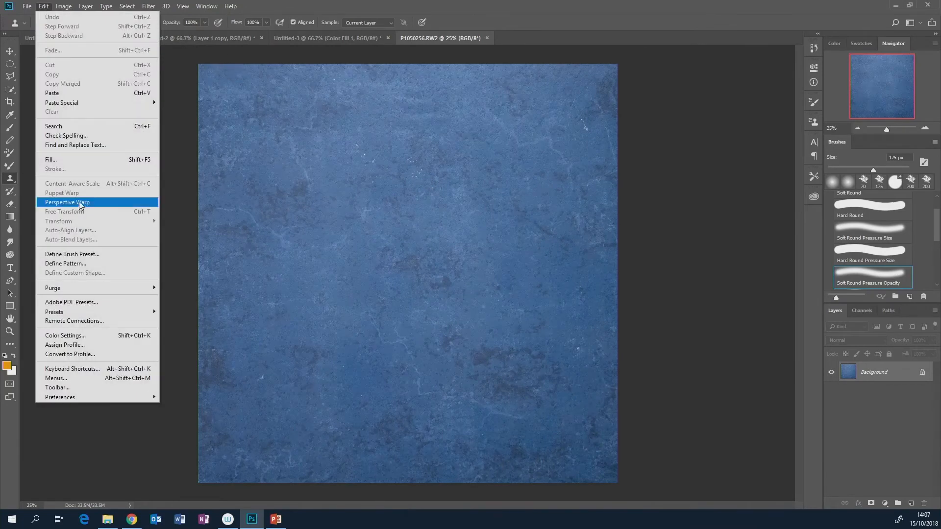
click(76, 264)
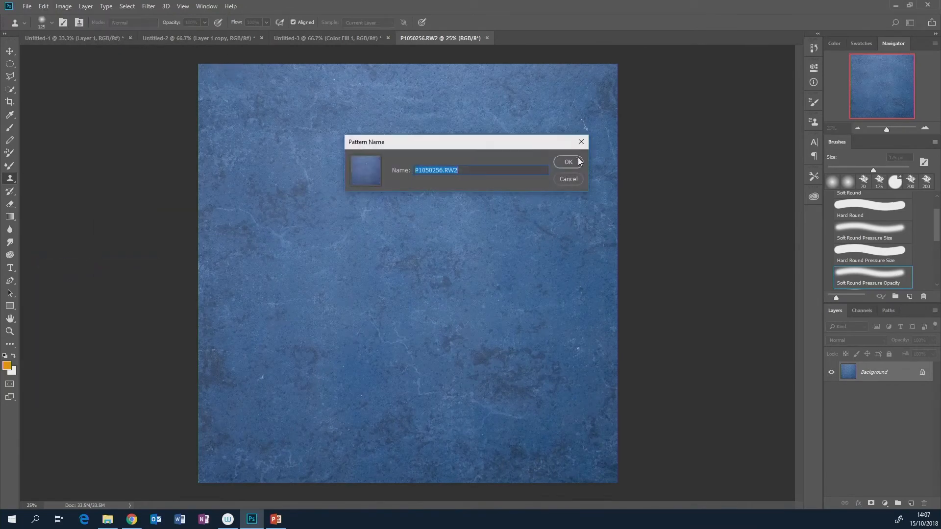
click(569, 161)
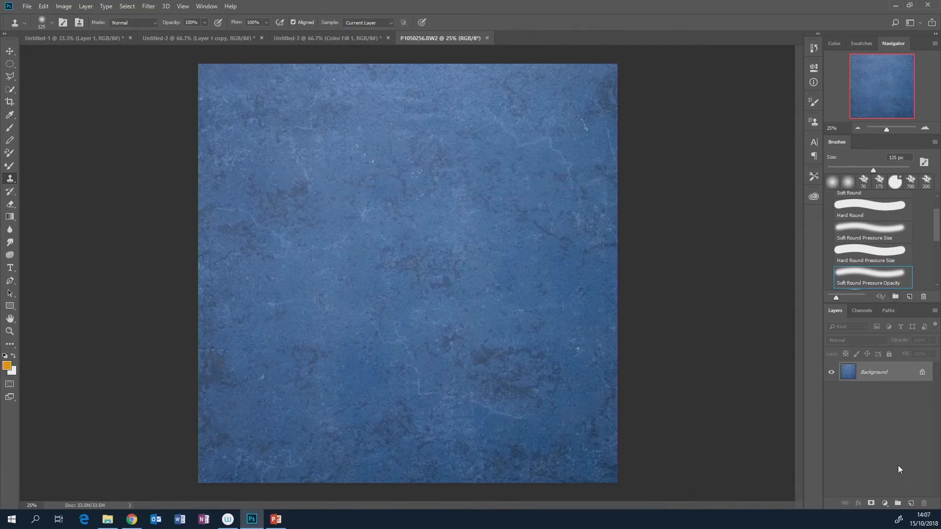
- Add an orange solid color fill layer (#db9914) above the uncorrected blue background
click(884, 503)
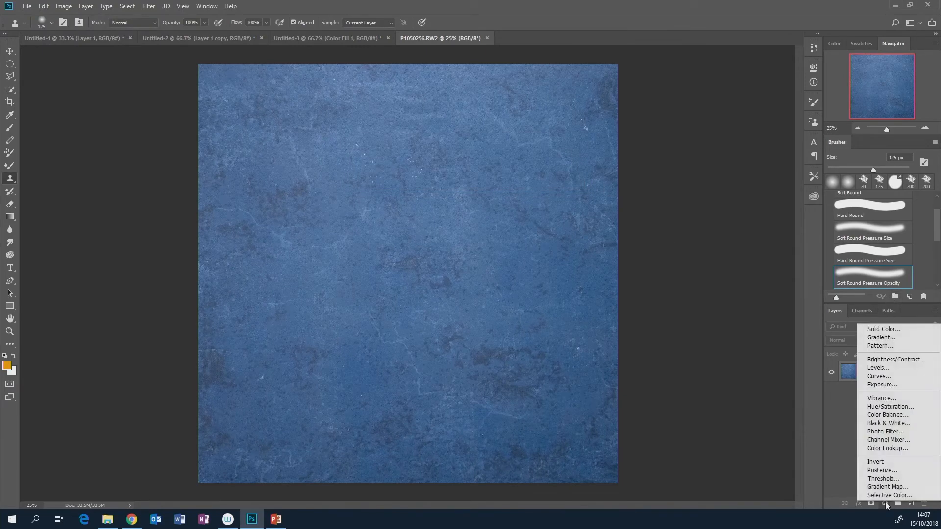
click(877, 329)
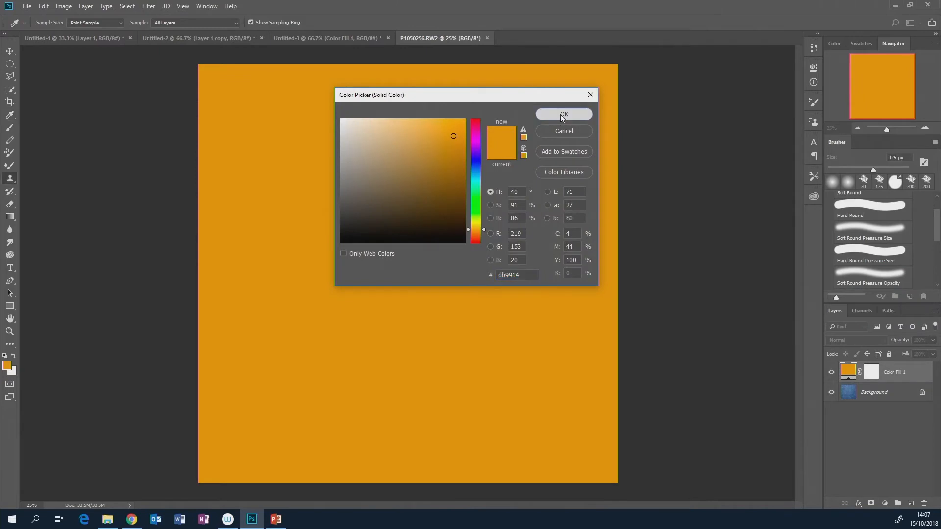
click(564, 114)
- Add a Pattern Overlay to the color fill layer using the uncorrected blue pattern, scaled to 53%
click(858, 504)
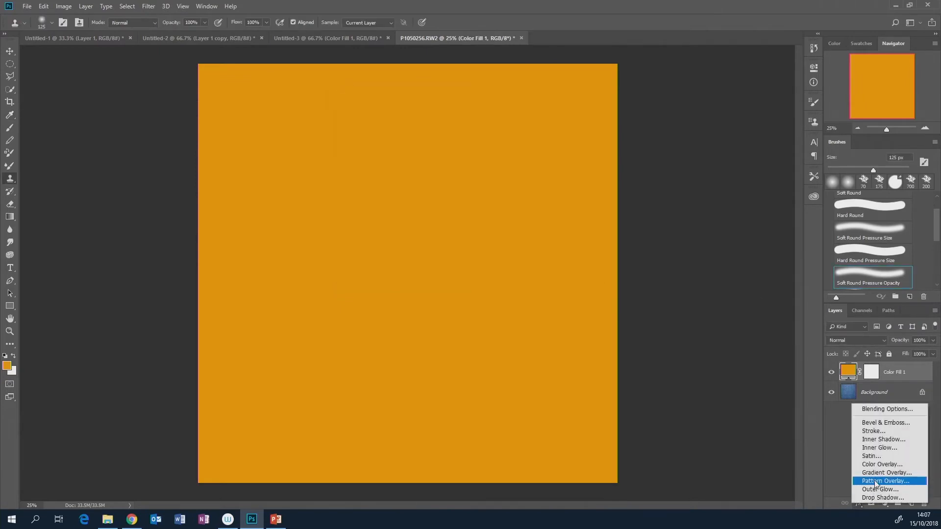
click(868, 481)
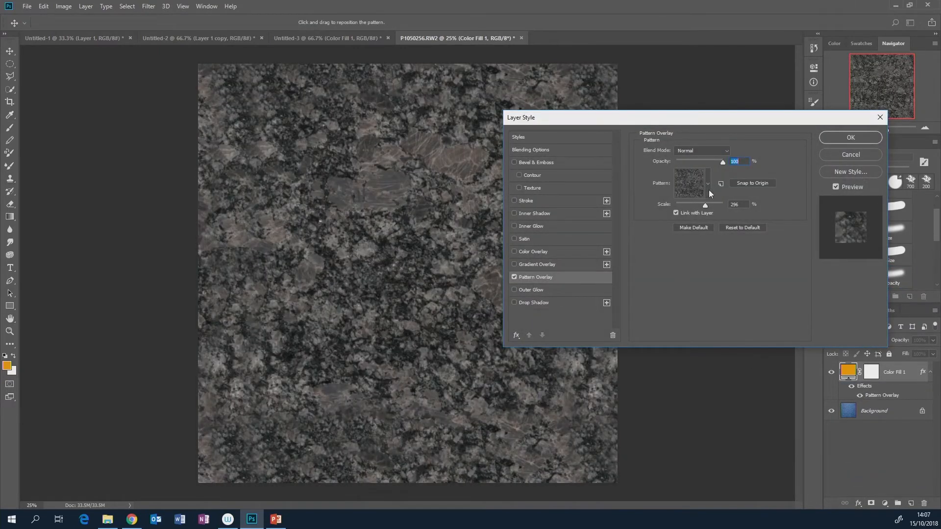
click(709, 192)
click(710, 246)
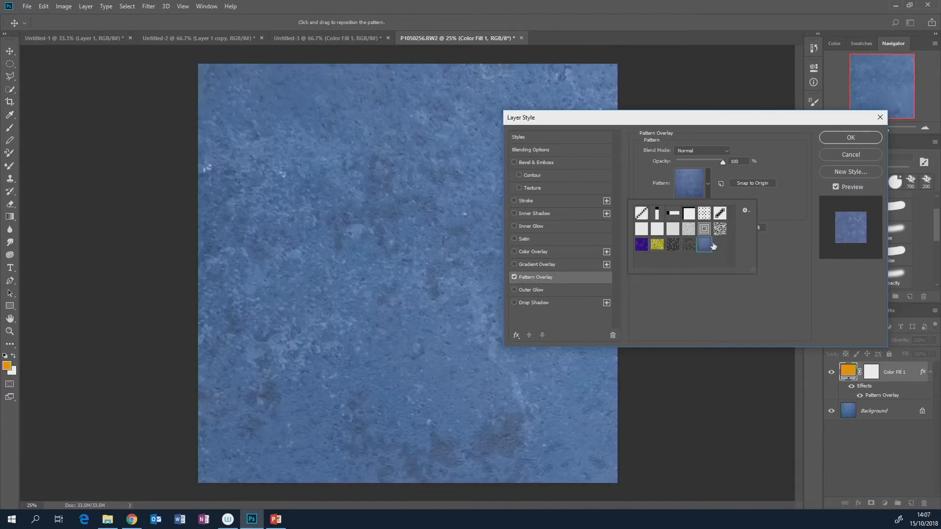
click(774, 166)
drag(713, 206, 691, 203)
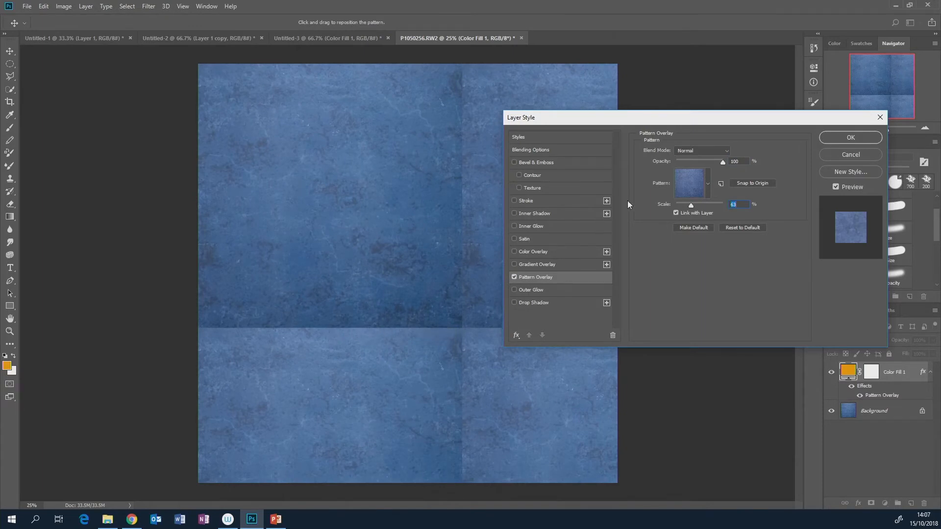
mouse_move(692, 205)
mouse_down()
mouse_move(703, 205)
mouse_move(690, 202)
mouse_up()
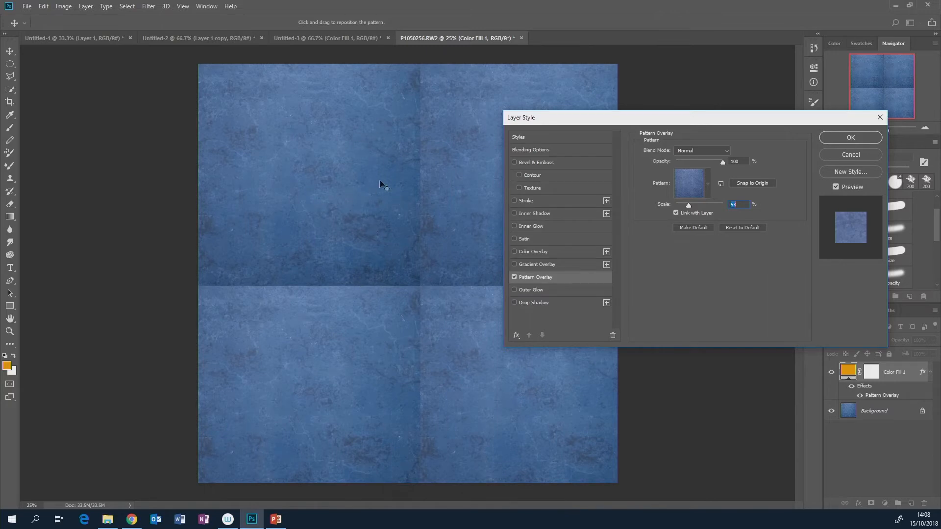
- Cancel the layer style and close the P1050256.RW2 document without saving it
click(868, 156)
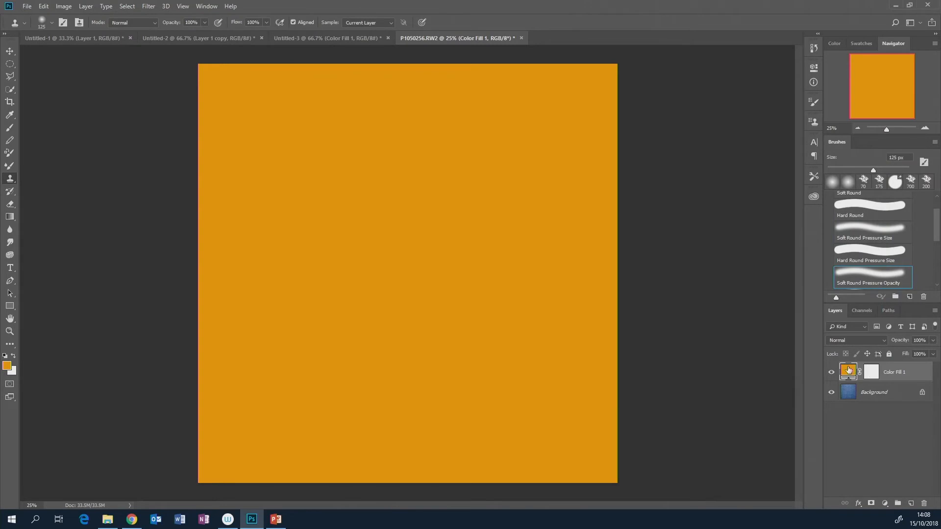
click(522, 38)
click(465, 193)
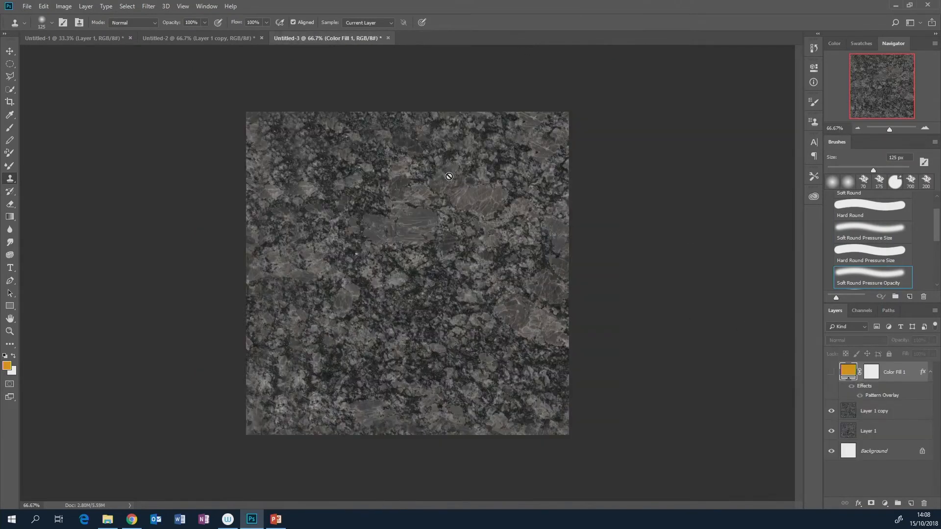
- Reopen the P1050256 raw file from Downloads in Camera Raw, fitting the whole image with space around it
click(26, 6)
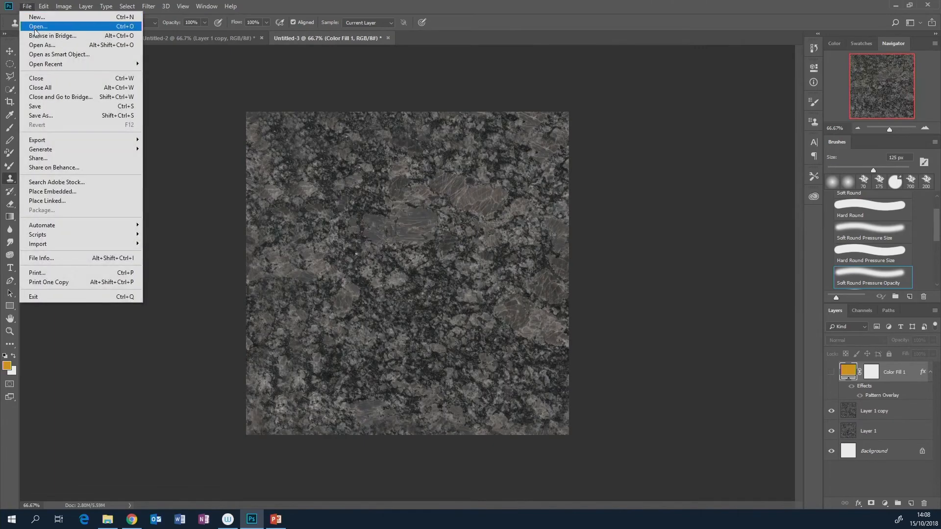
click(29, 28)
click(128, 109)
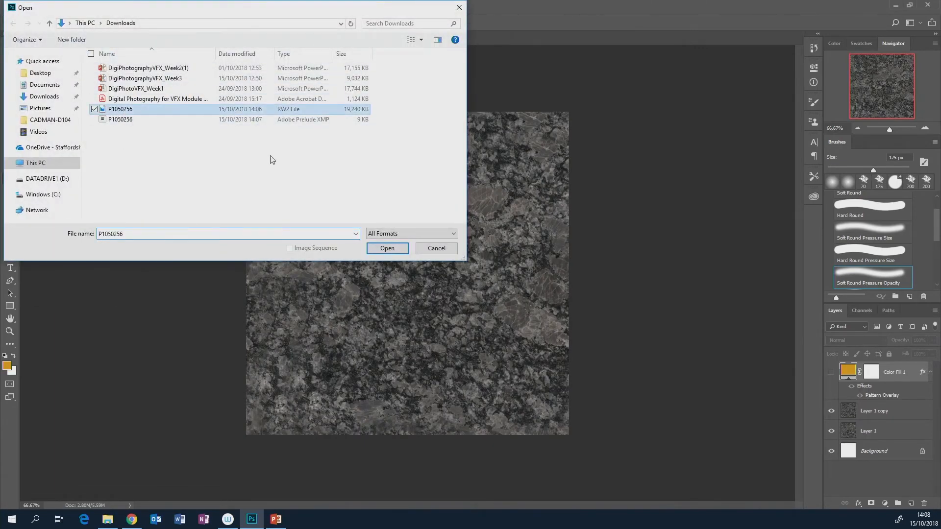
click(382, 247)
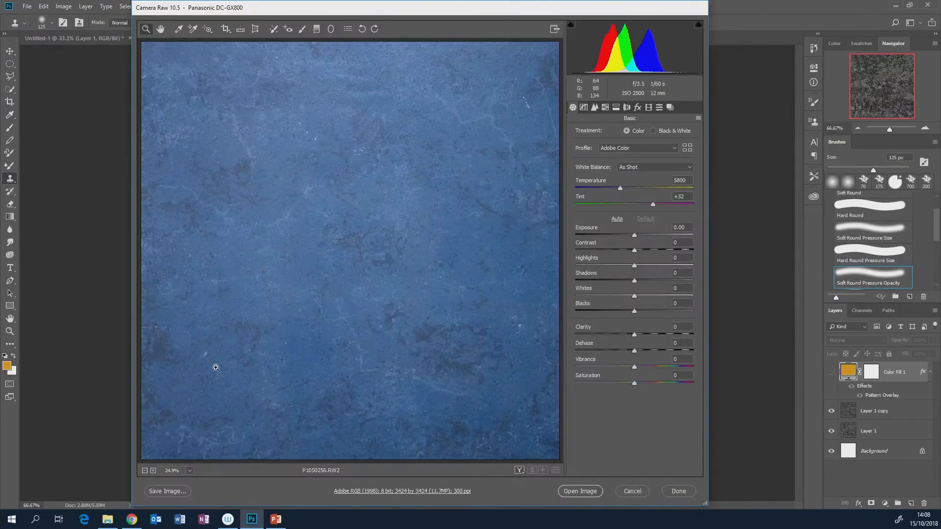
click(144, 471)
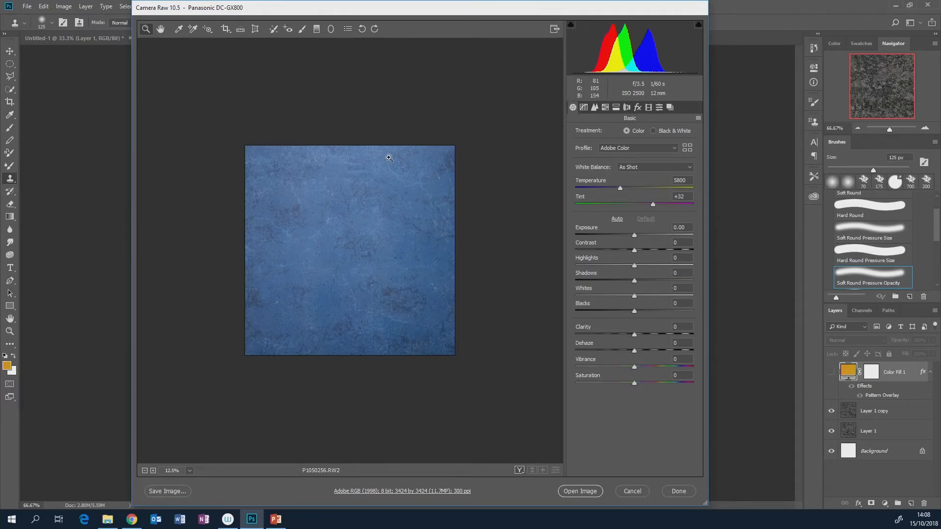
- Apply a Graduated Filter diagonally from the bright upper edge to the darker lower-right area, with Exposure at -0.70
click(317, 29)
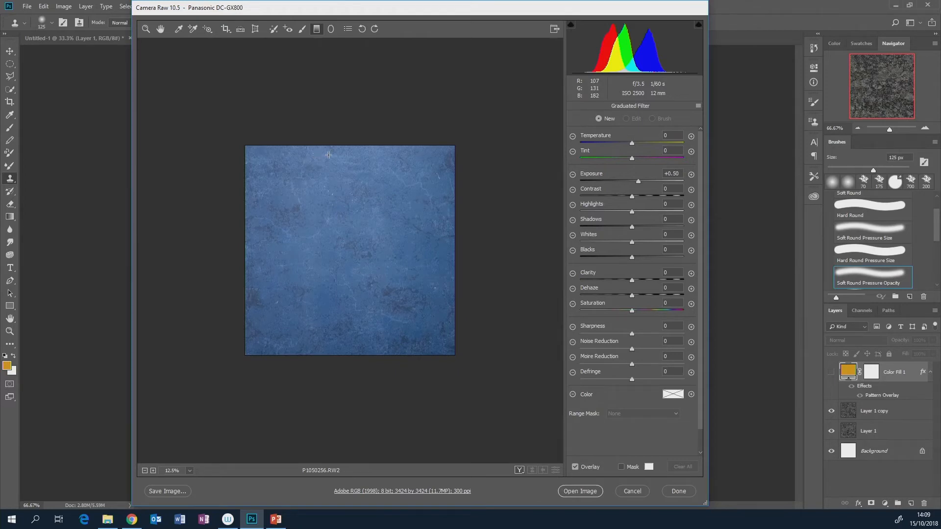
drag(325, 155, 418, 331)
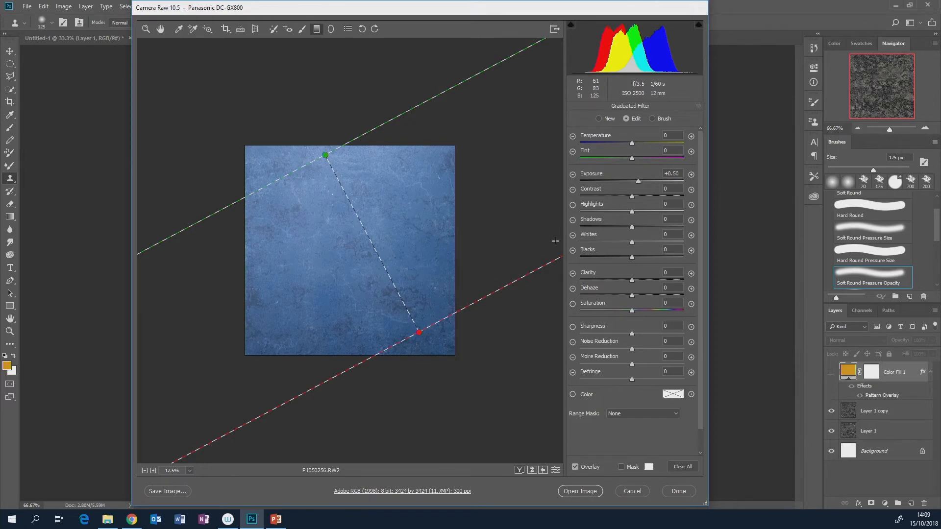
double_click(638, 181)
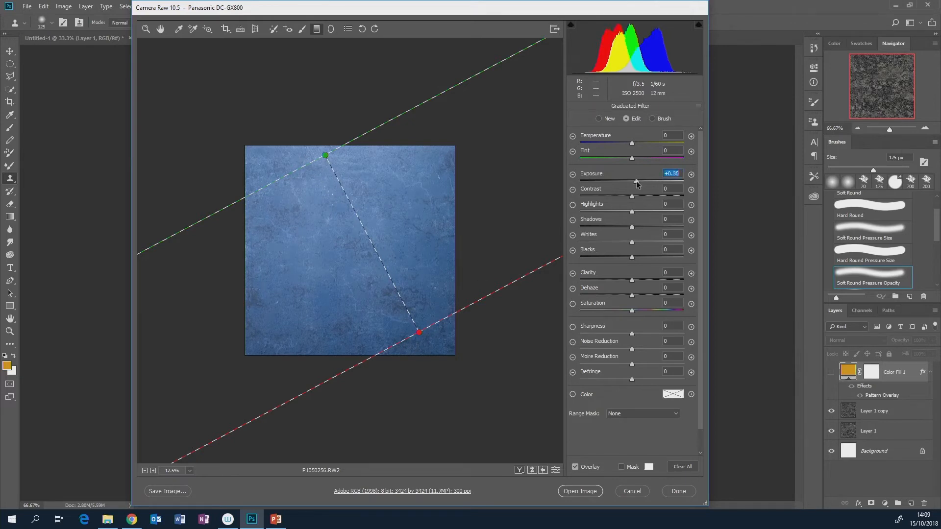
drag(632, 184, 622, 181)
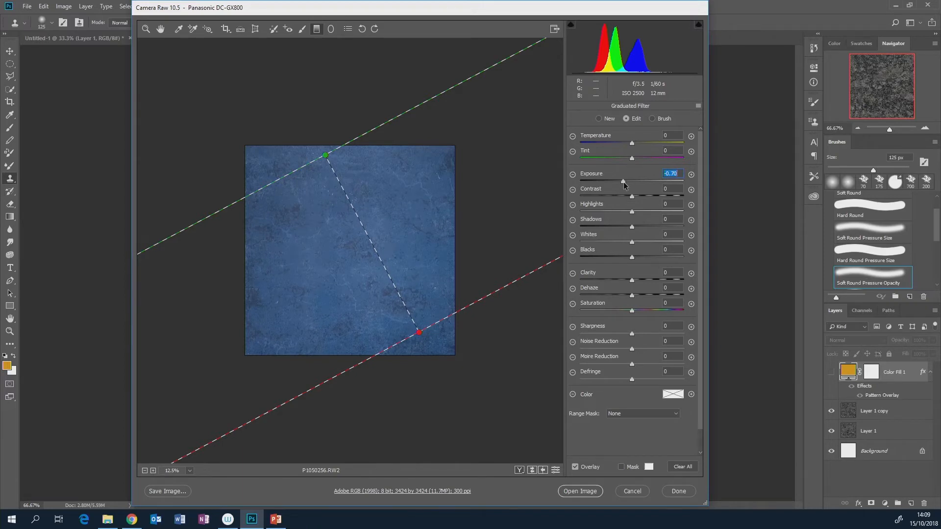
drag(623, 182, 623, 181)
- Compare the graduated filter correction in before/after views and open the corrected image in Photoshop
click(519, 470)
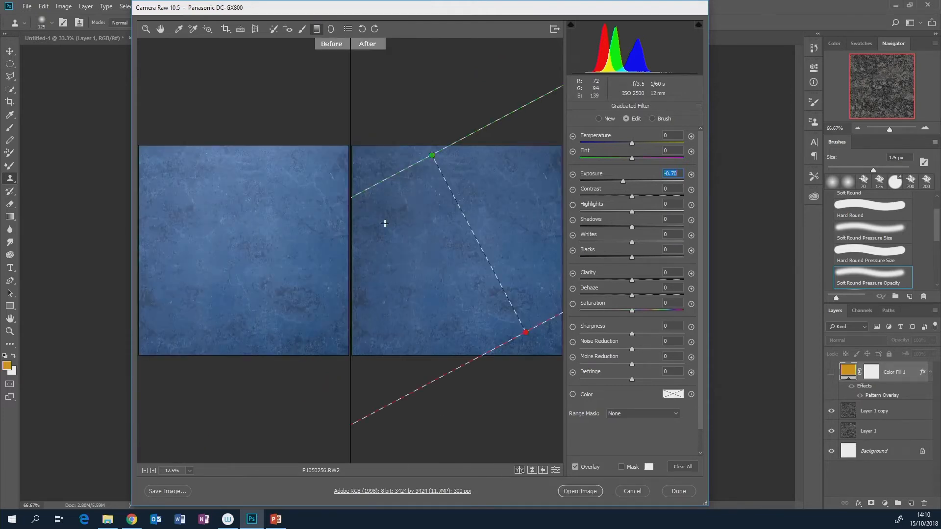
click(520, 471)
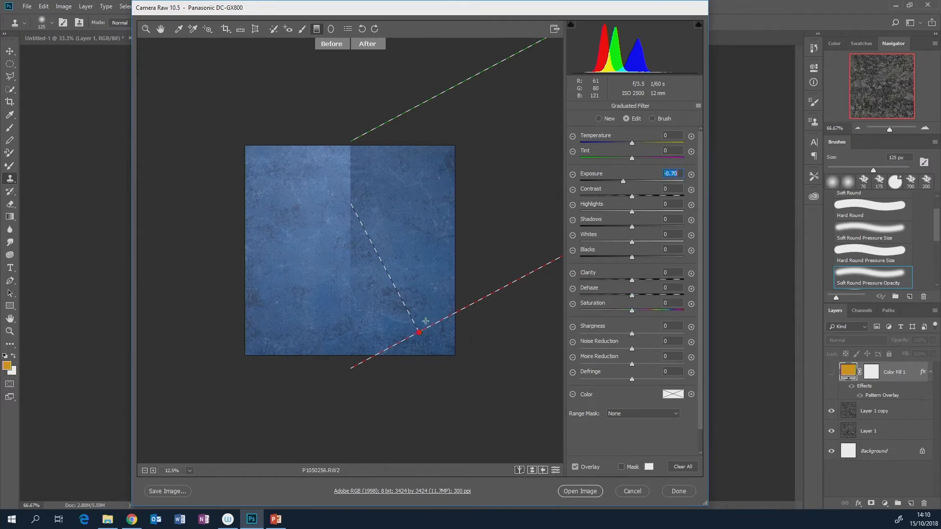
click(581, 492)
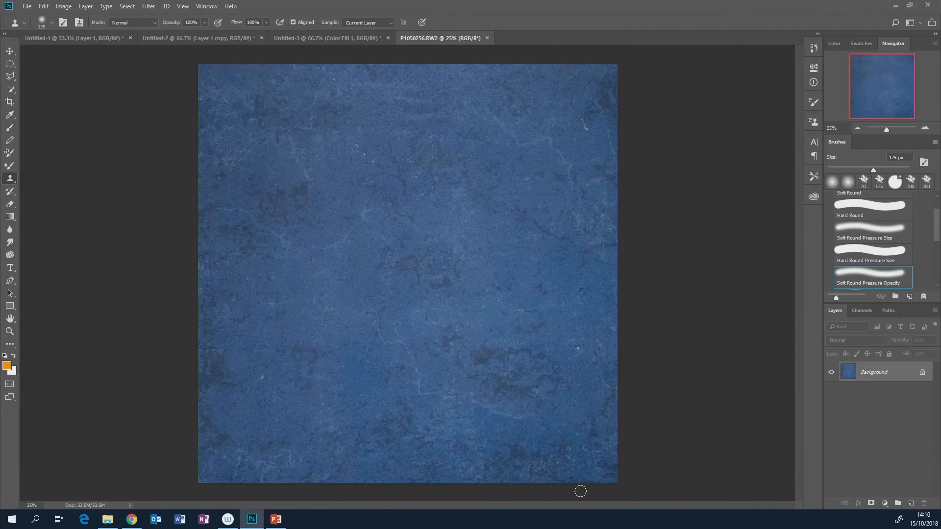
- Select the whole corrected blue image and define it as a pattern named P1050256.RW2
click(856, 127)
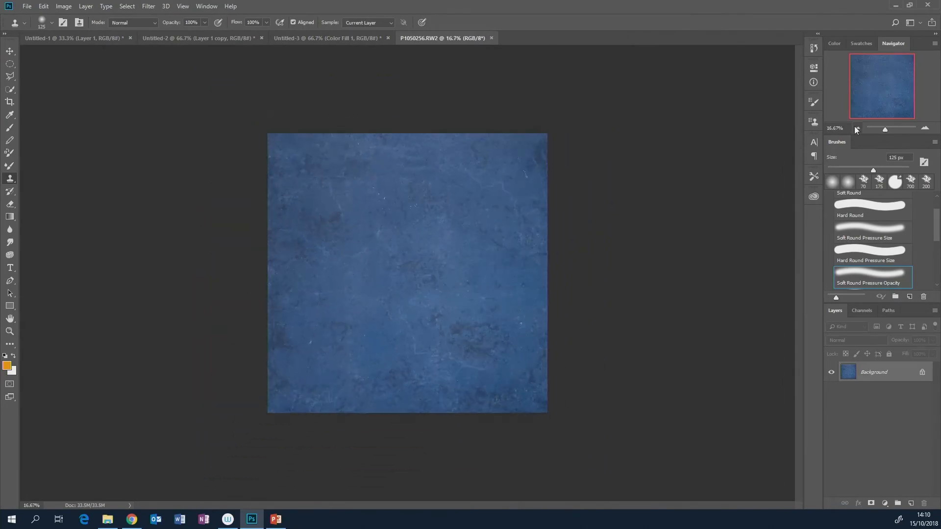
click(855, 127)
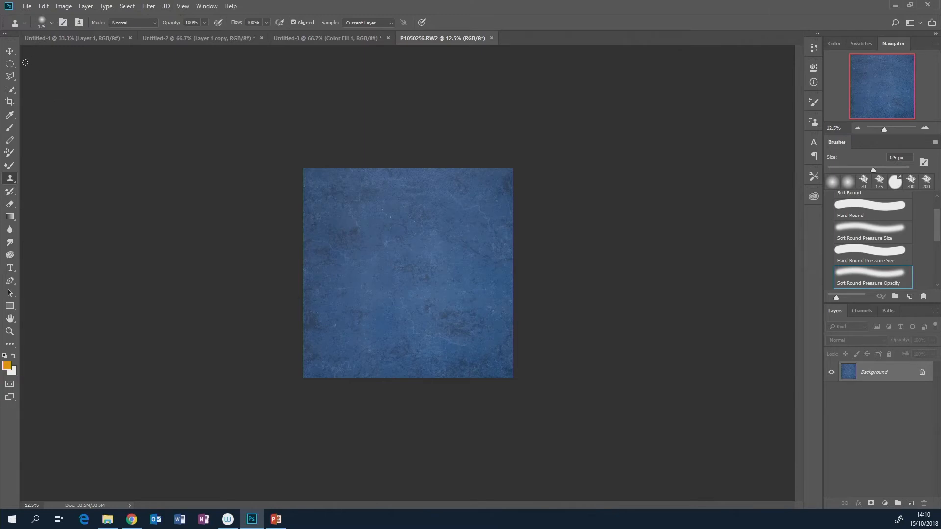
key(ctrl+a)
click(44, 6)
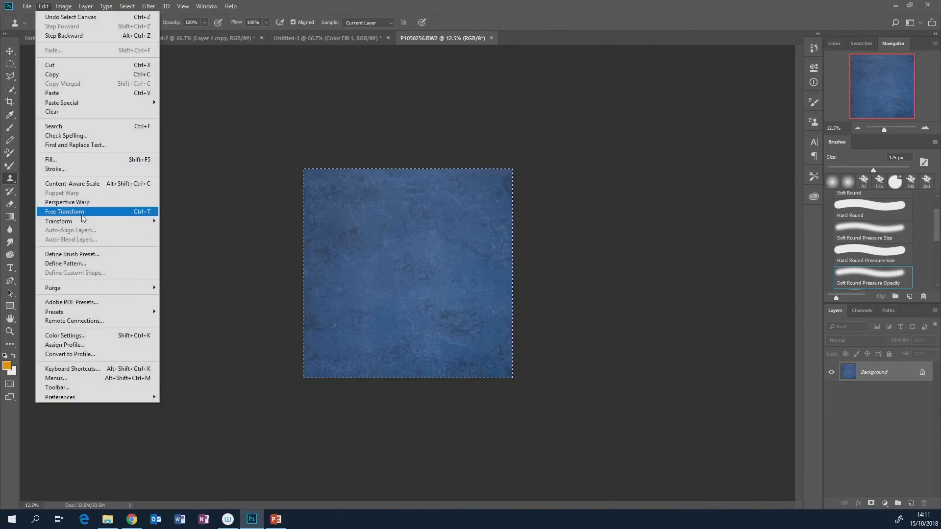
click(78, 265)
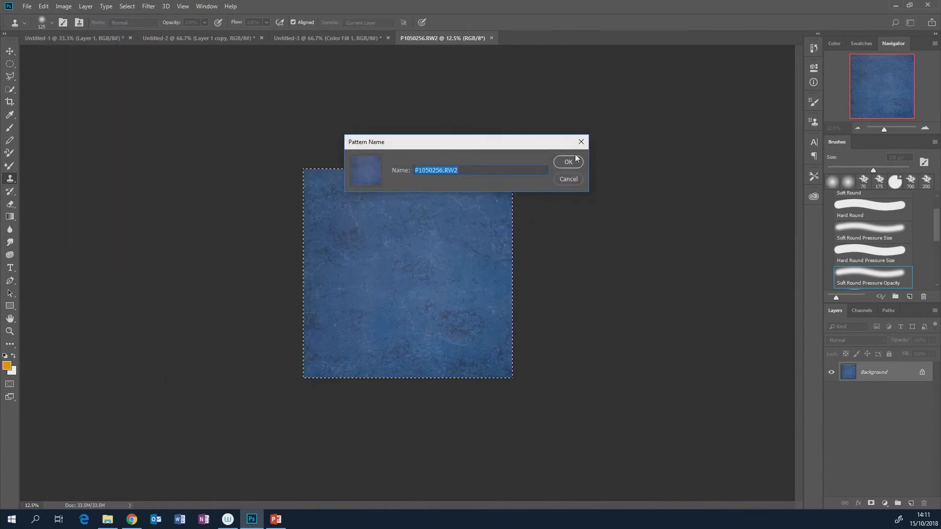
click(572, 161)
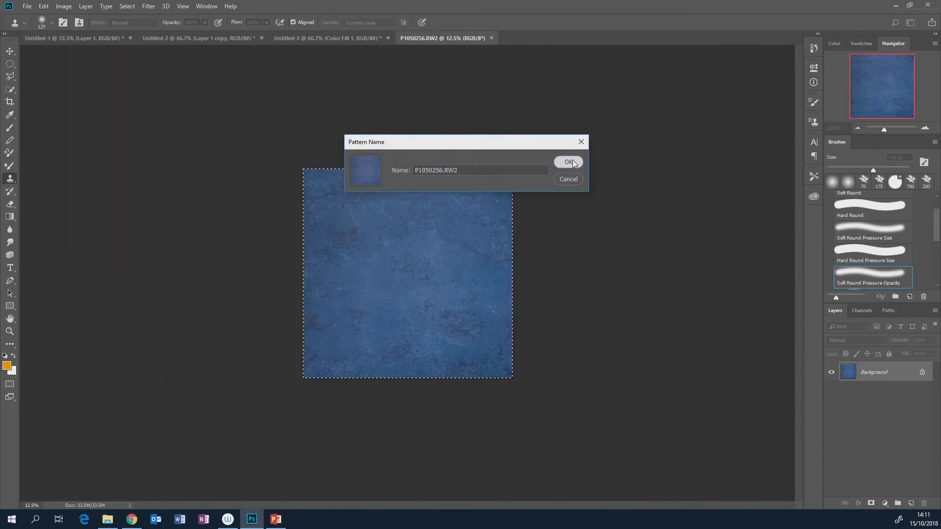
- Add an orange solid color fill layer (#db9914) above the corrected blue background
click(885, 503)
click(869, 327)
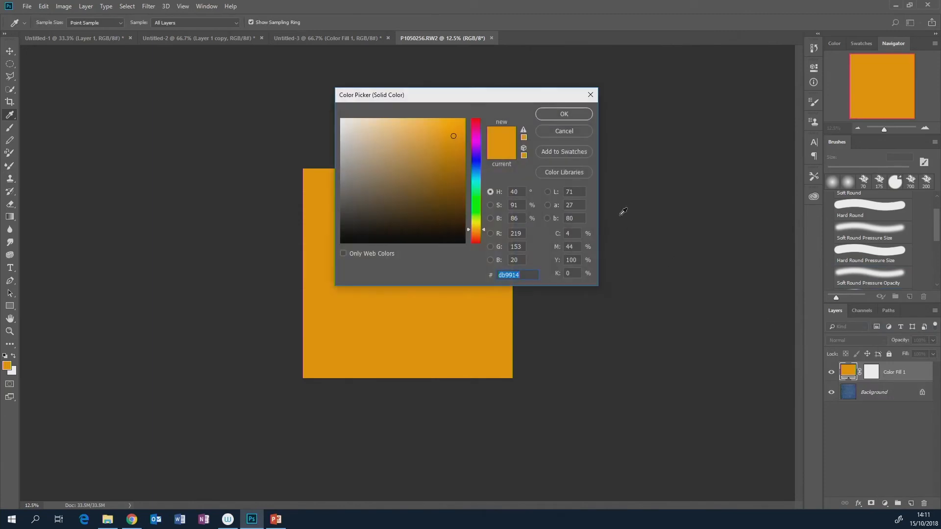
click(564, 113)
- Preview the corrected blue pattern as a Pattern Overlay at 55% scale, cancel the overlay, and delete the orange fill layer
click(859, 504)
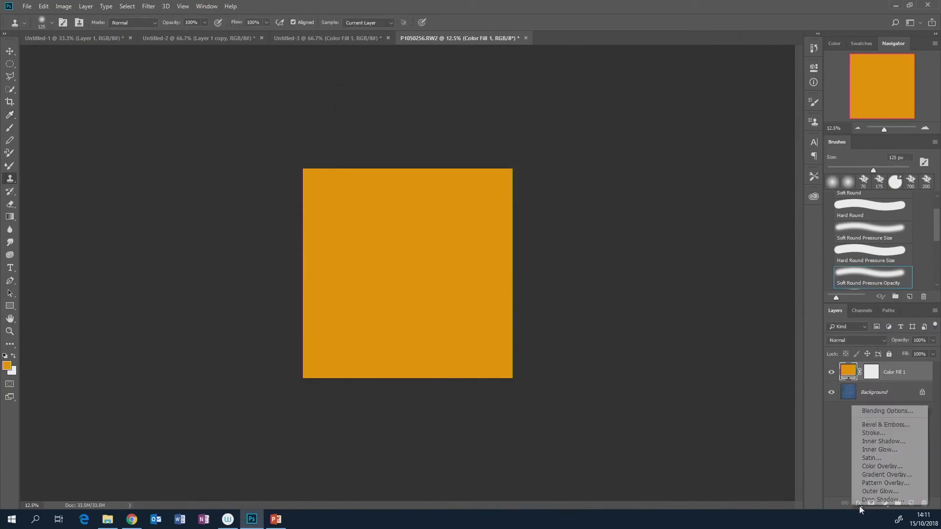
click(882, 484)
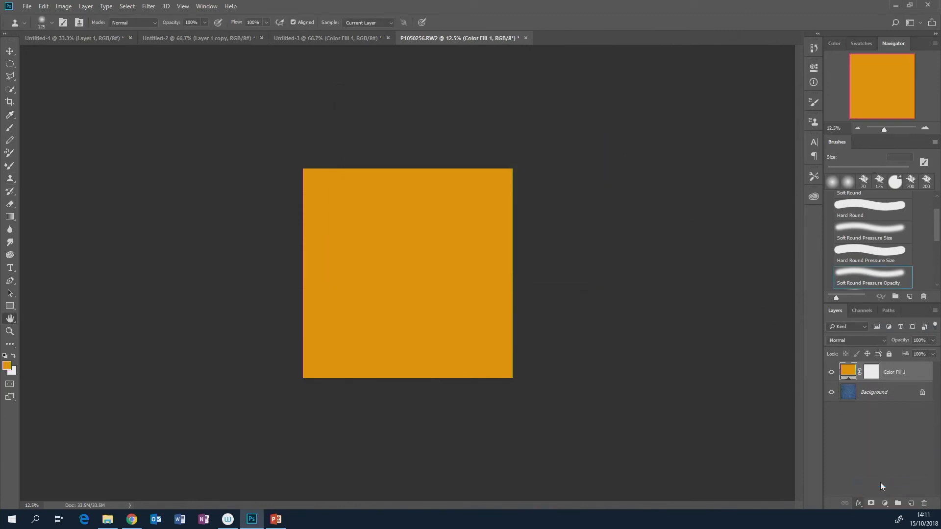
click(708, 185)
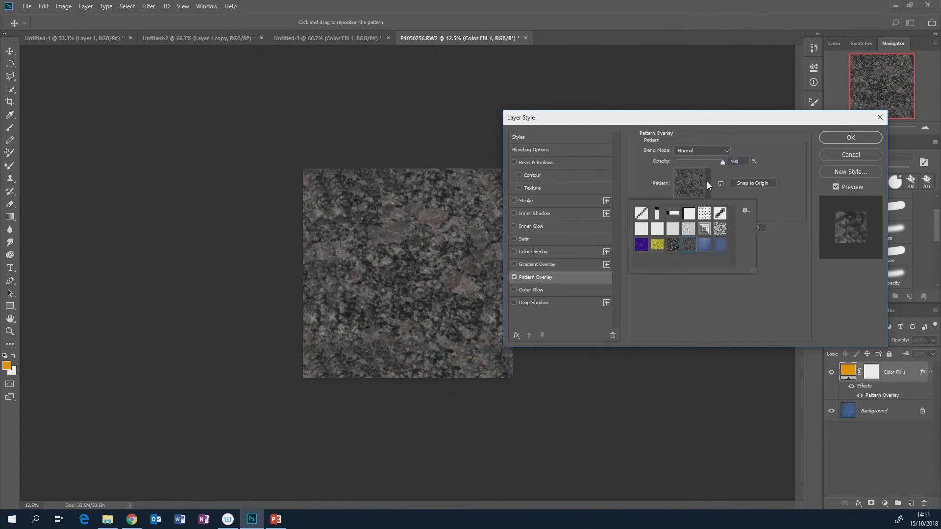
click(720, 246)
click(777, 250)
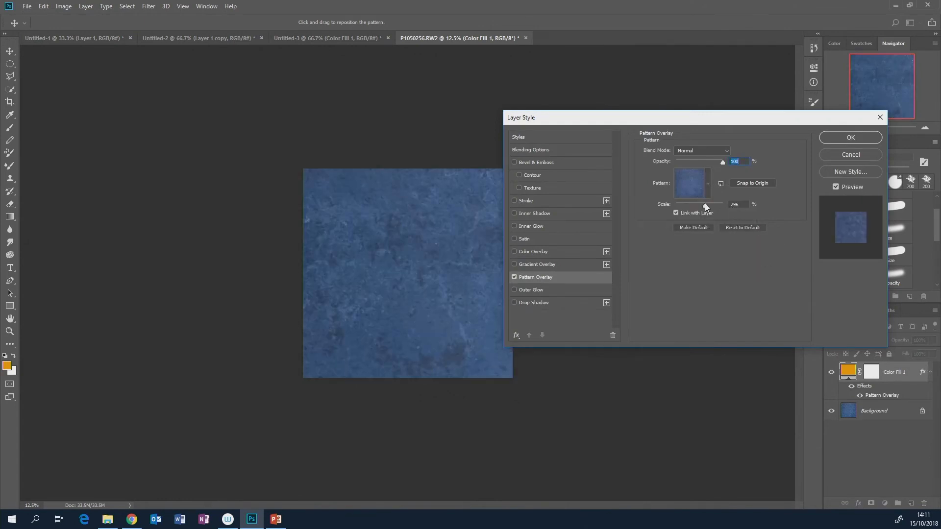
drag(704, 205, 689, 204)
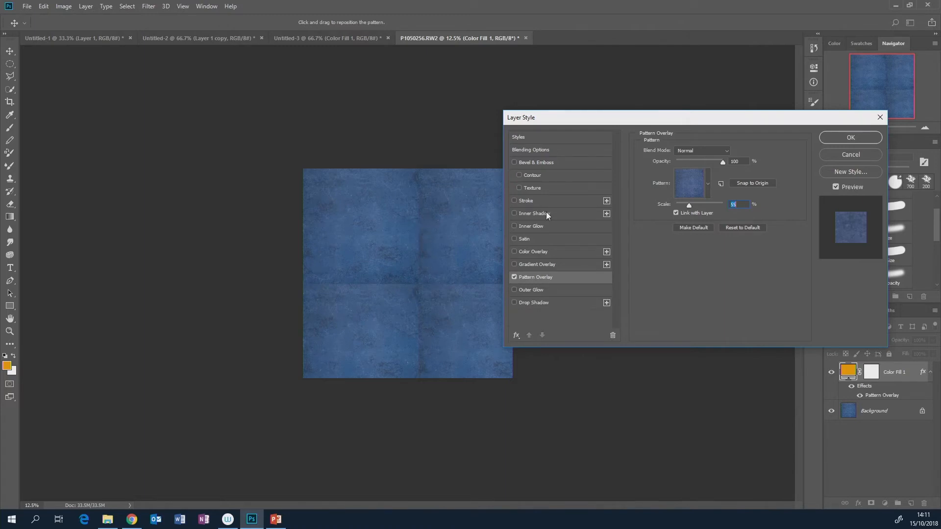
click(844, 155)
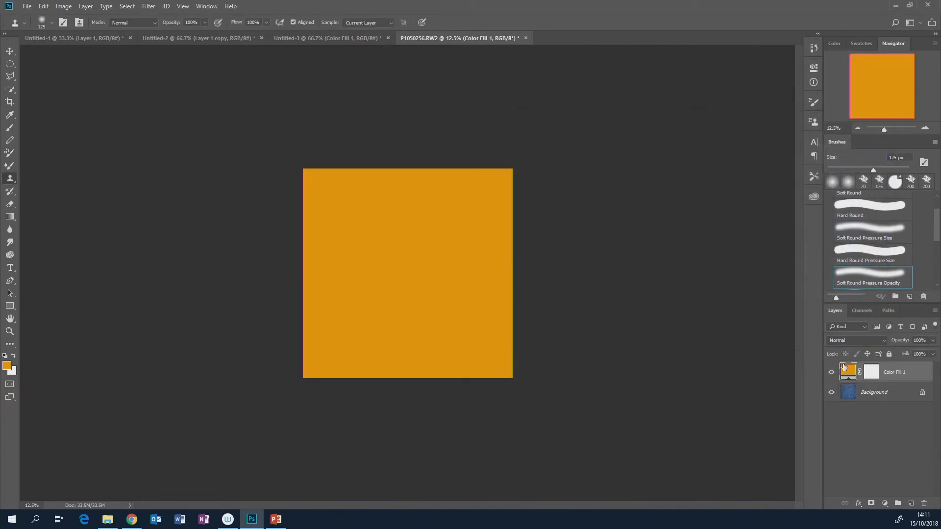
drag(904, 372, 924, 503)
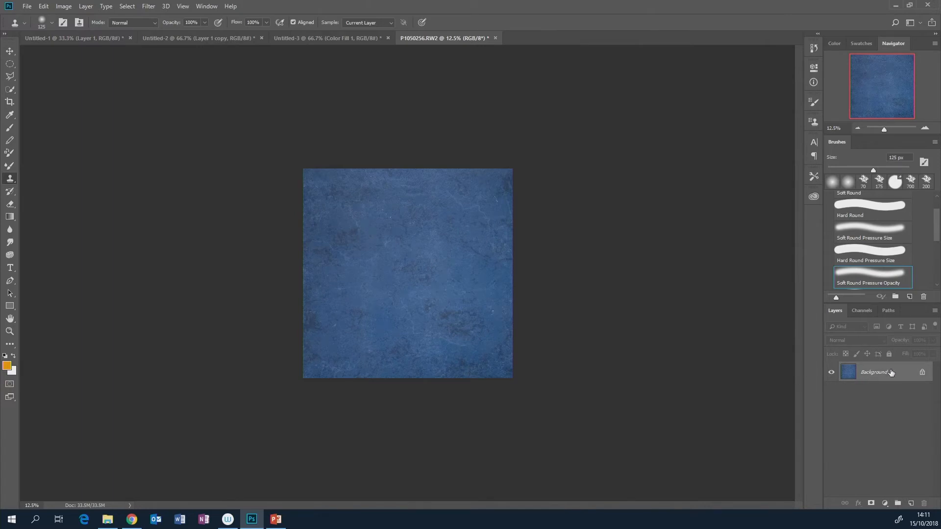
drag(891, 373, 911, 503)
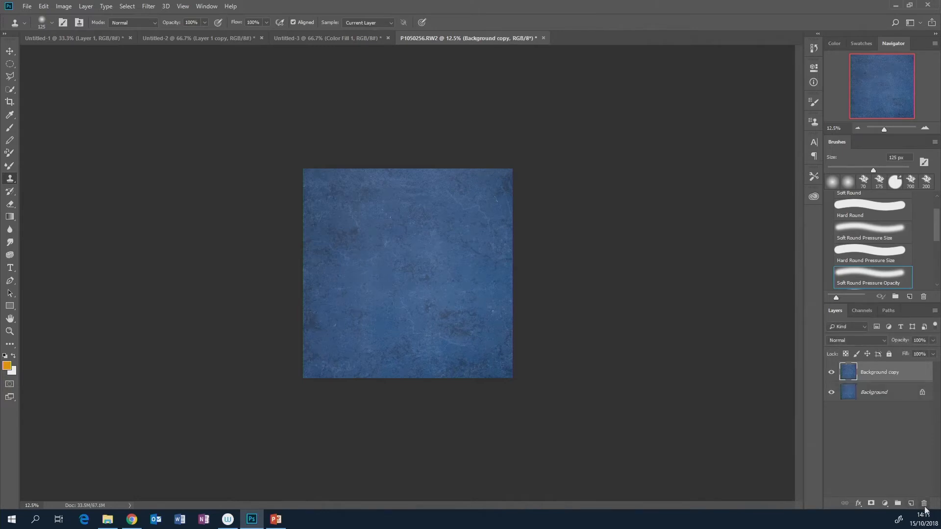
click(923, 504)
click(426, 194)
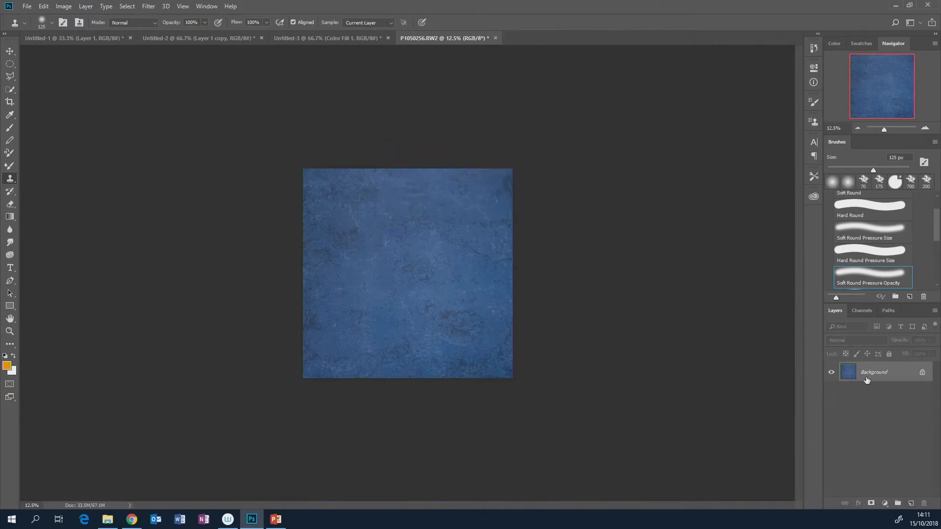
drag(896, 374, 896, 380)
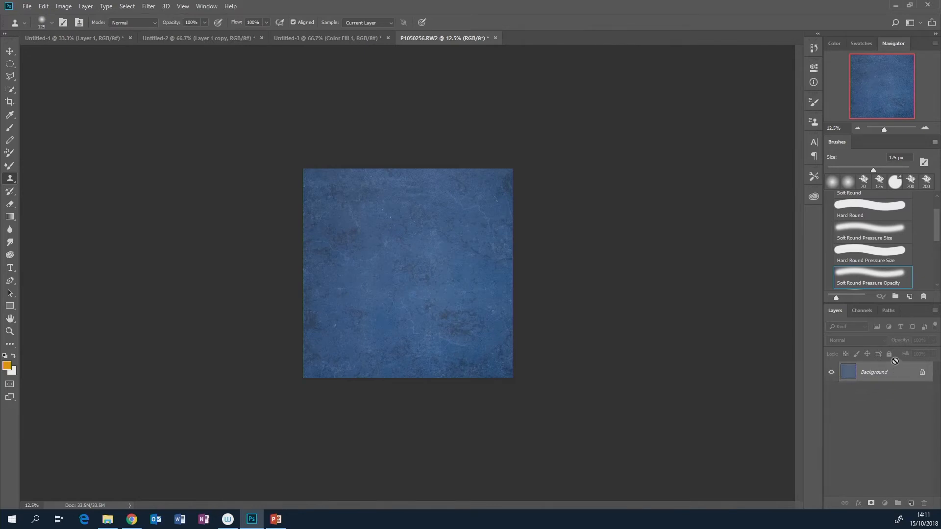
- Unlock and duplicate the blue background layer, and set the copy's opacity to 50%
click(923, 374)
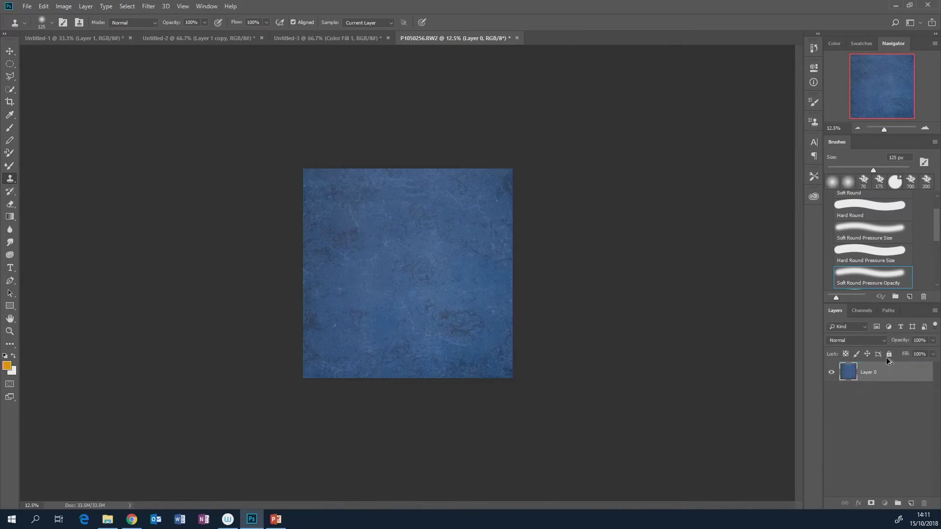
key(ctrl+j)
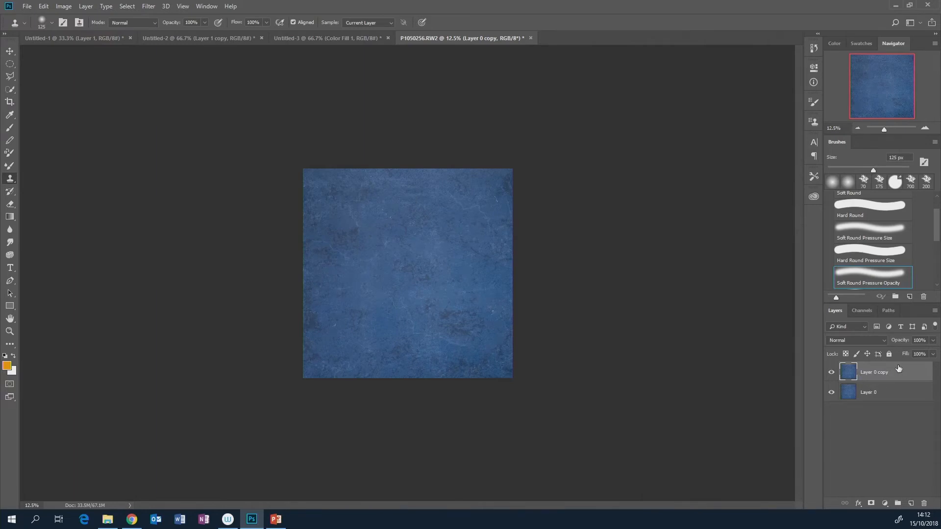
click(933, 341)
click(908, 433)
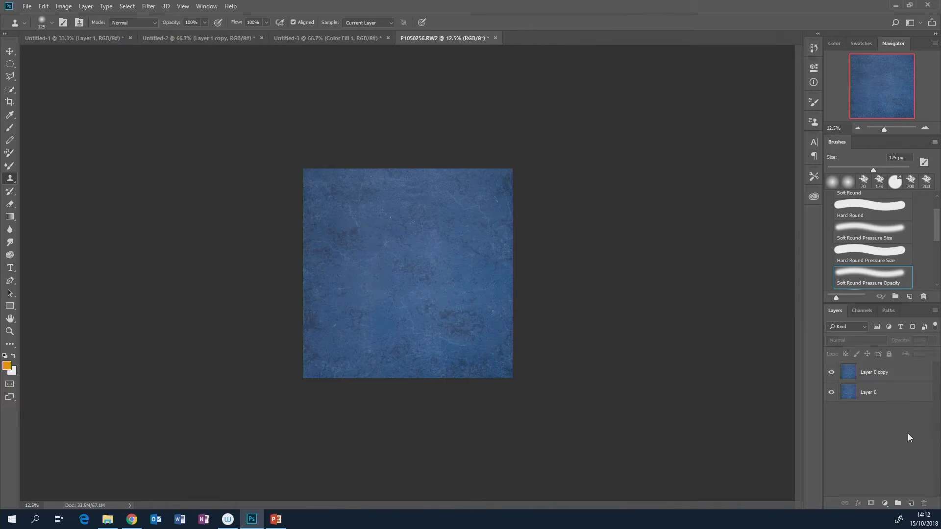
click(888, 374)
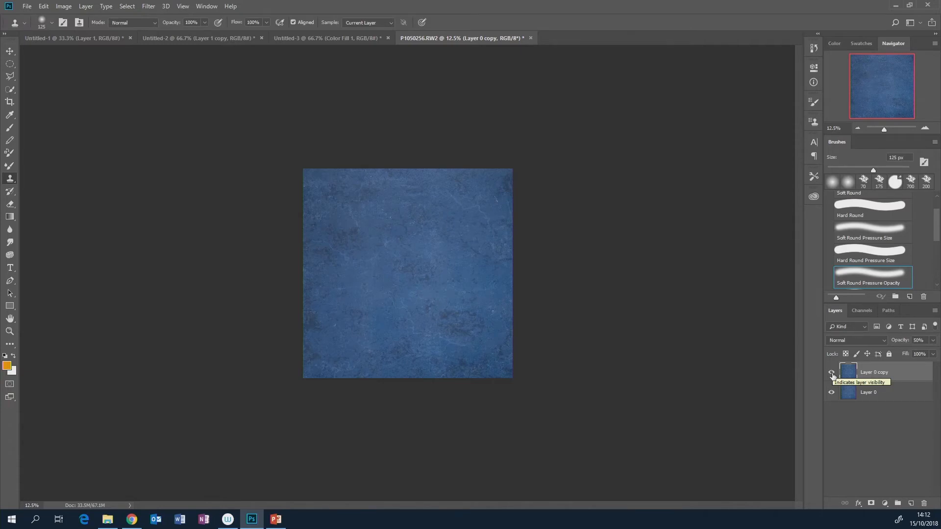
click(832, 374)
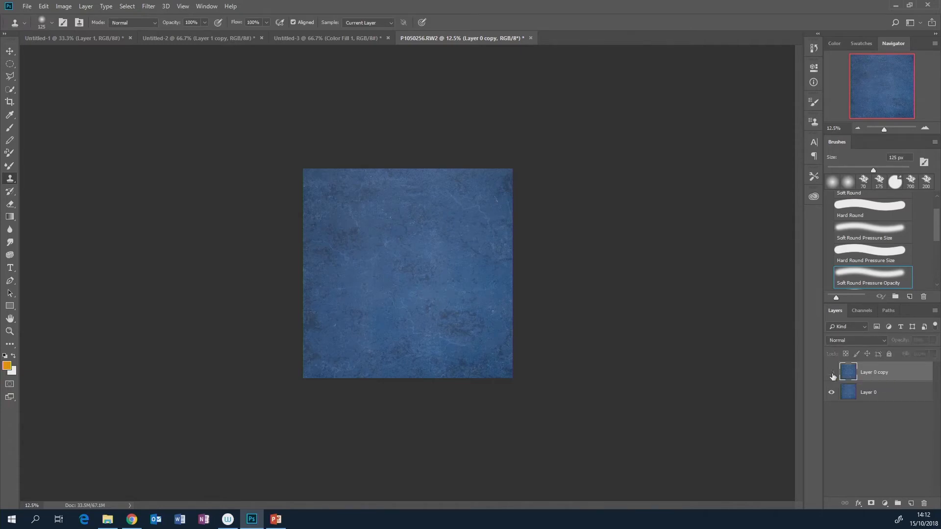
click(831, 374)
- Select the whole canvas and flip the semi-transparent copy both horizontally and vertically
key(ctrl+a)
click(43, 7)
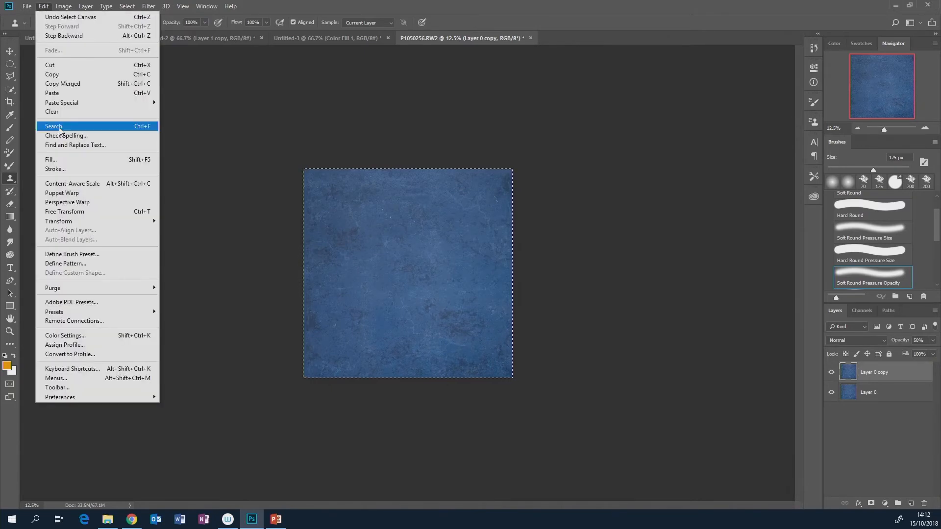
mouse_move(116, 226)
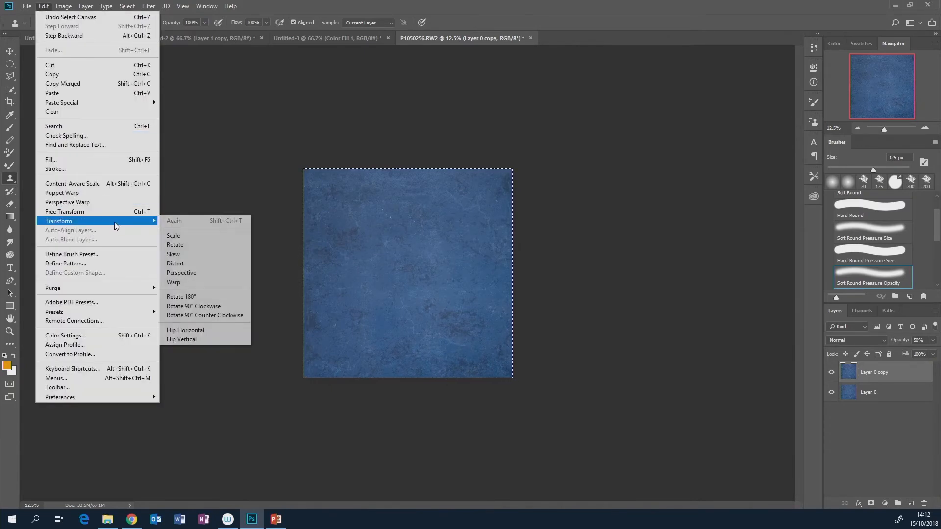
click(206, 336)
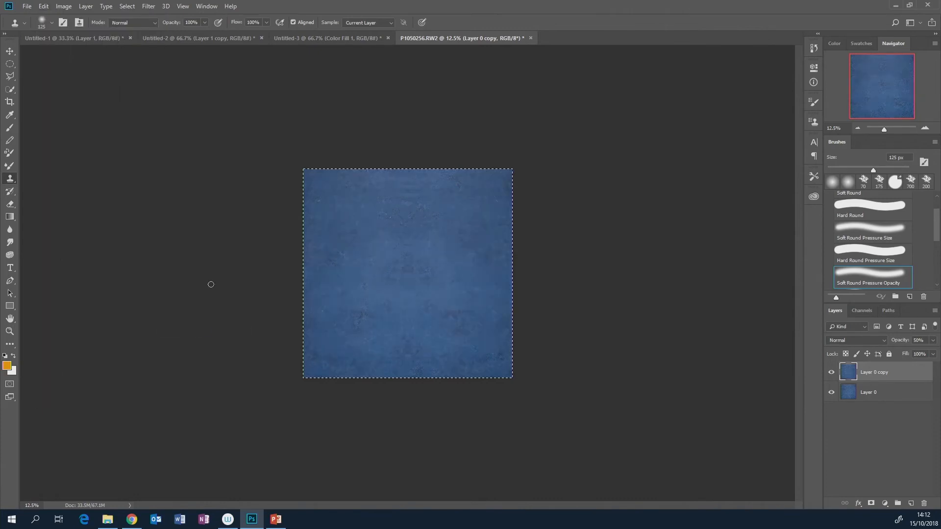
click(43, 6)
mouse_move(125, 223)
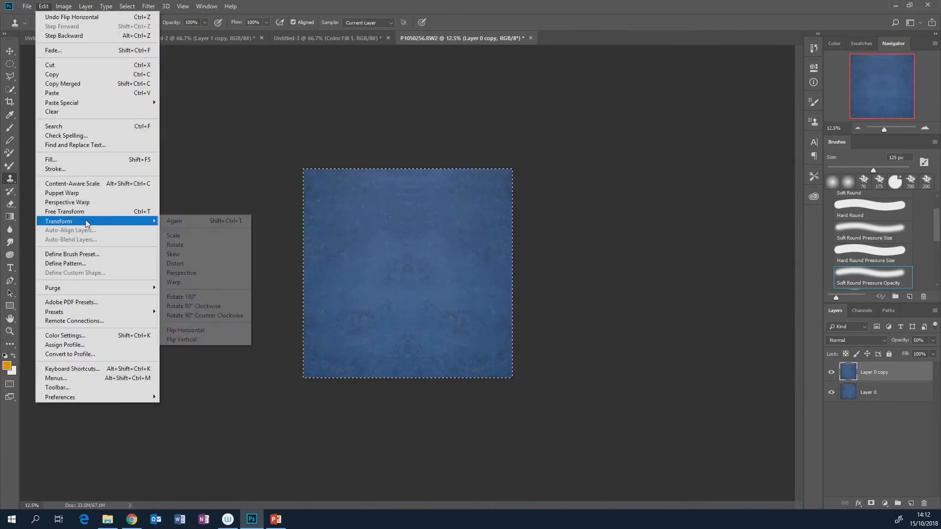
click(201, 338)
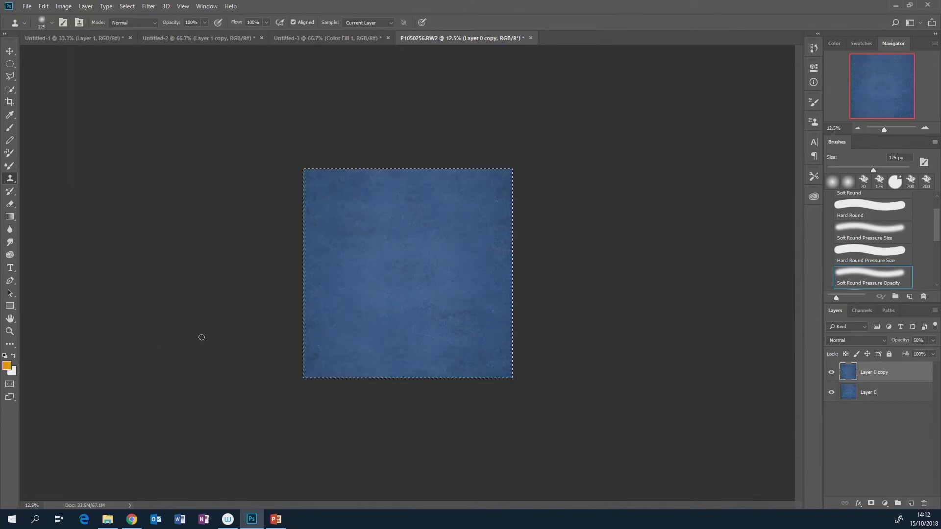
- Compare the blue texture's evenness with the flipped copy hidden and shown
click(831, 373)
click(832, 373)
click(832, 373)
click(831, 373)
click(832, 373)
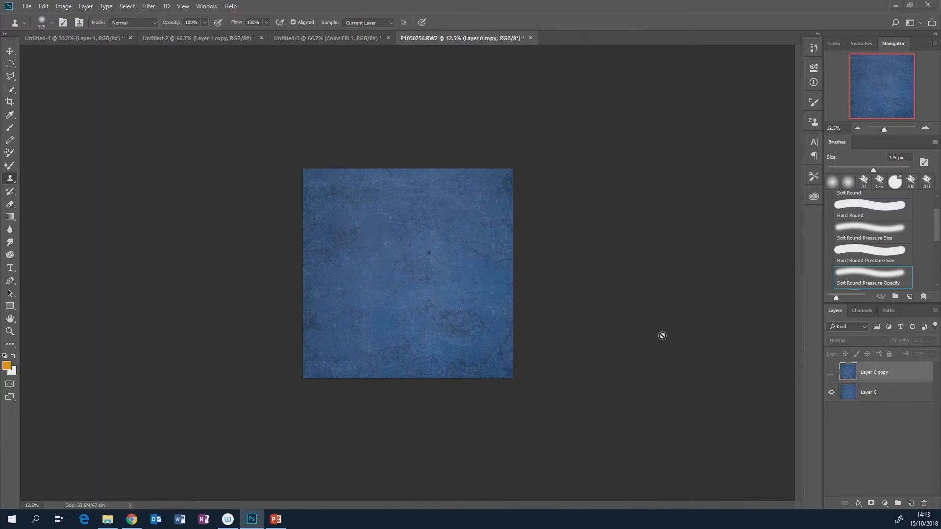
click(832, 375)
click(831, 373)
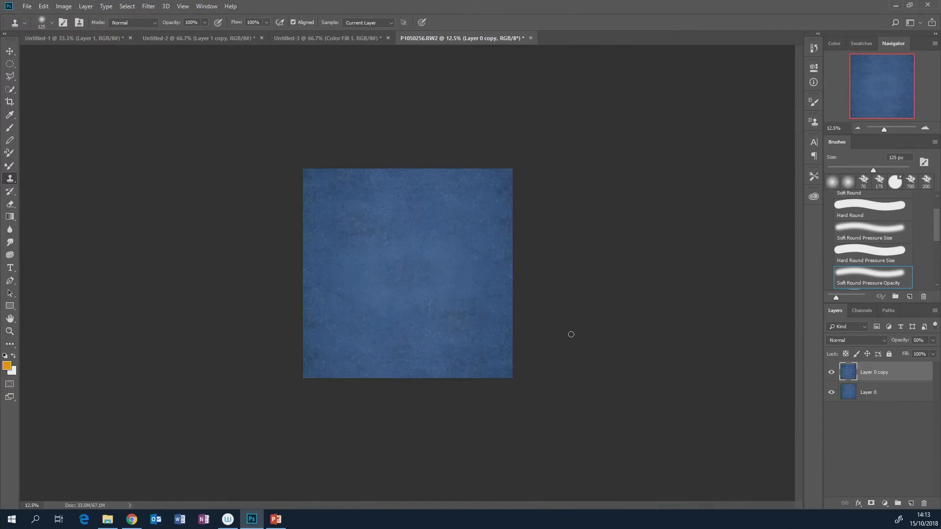
- Merge the two blue layers and offset the result by about half a tile horizontally and 1695 pixels down, with Wrap Around
shift+click(891, 393)
key(ctrl+e)
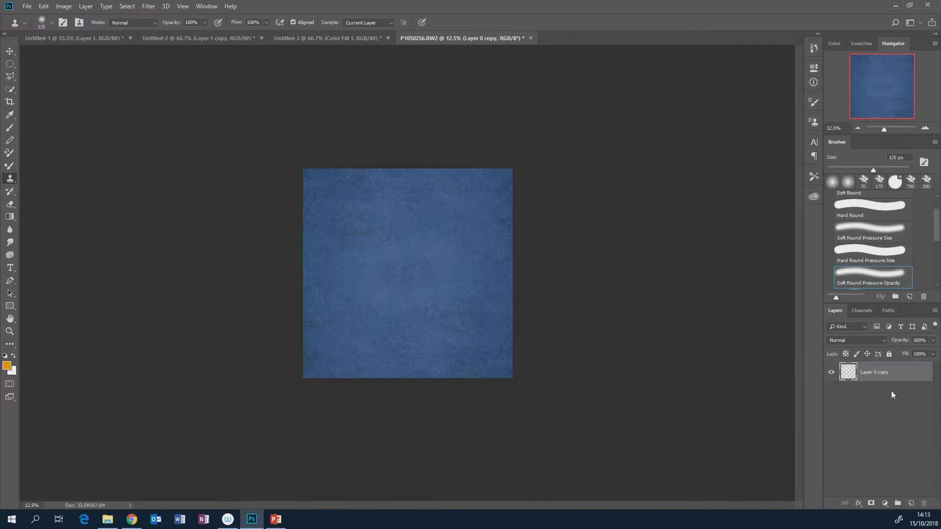
click(147, 6)
mouse_move(193, 202)
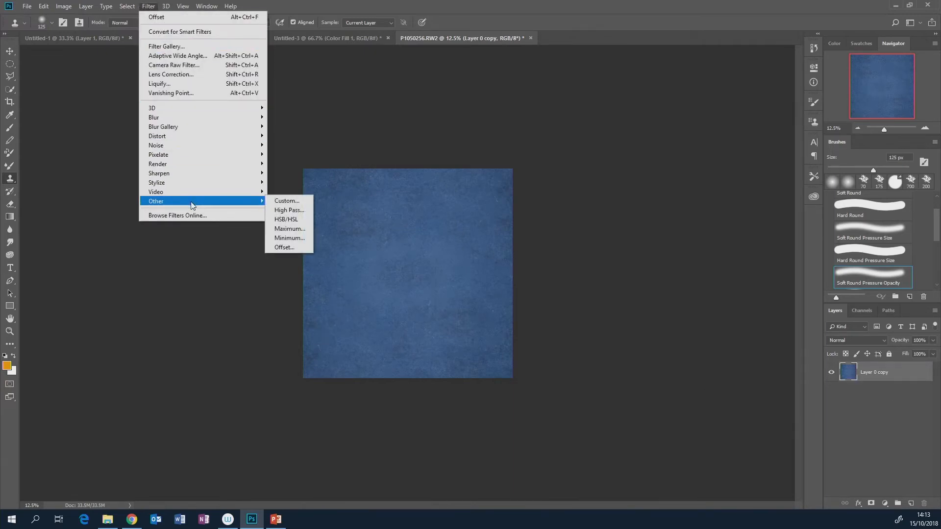
click(296, 248)
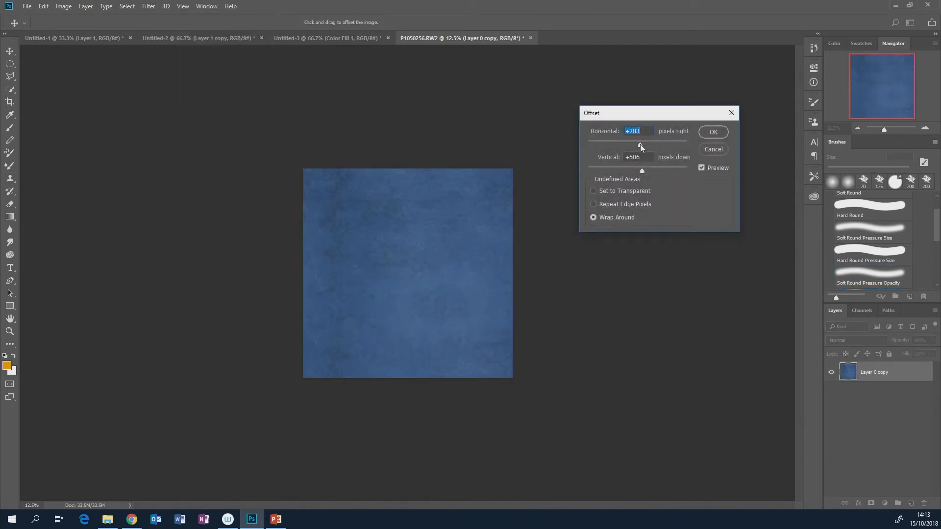
drag(640, 144, 654, 142)
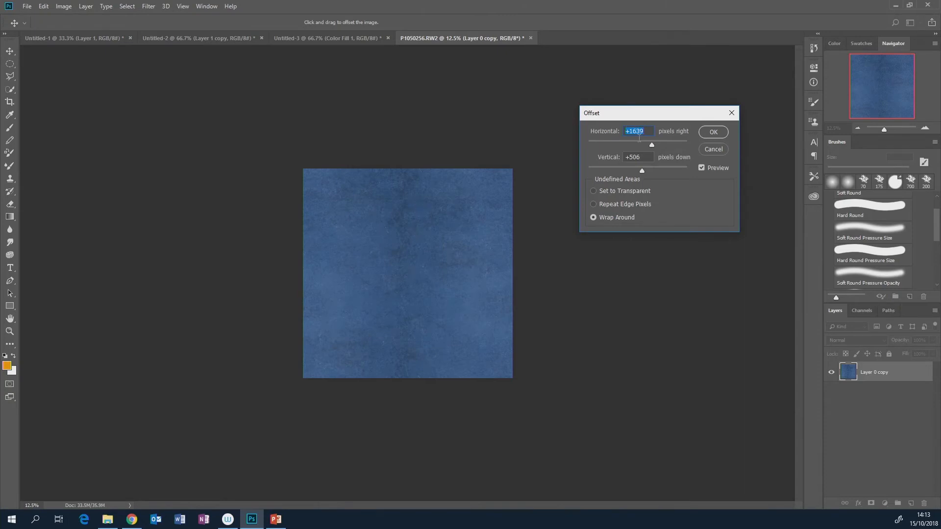
drag(642, 170, 653, 167)
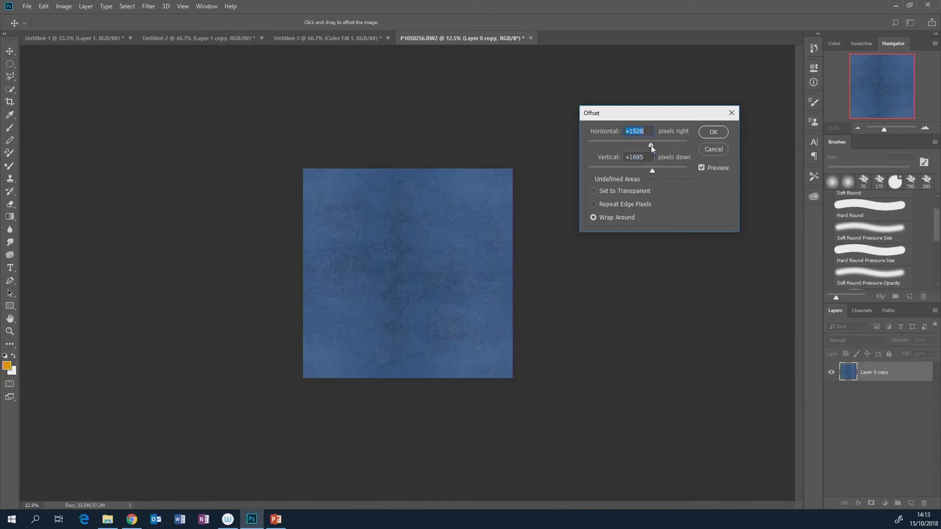
drag(648, 146, 651, 145)
click(714, 132)
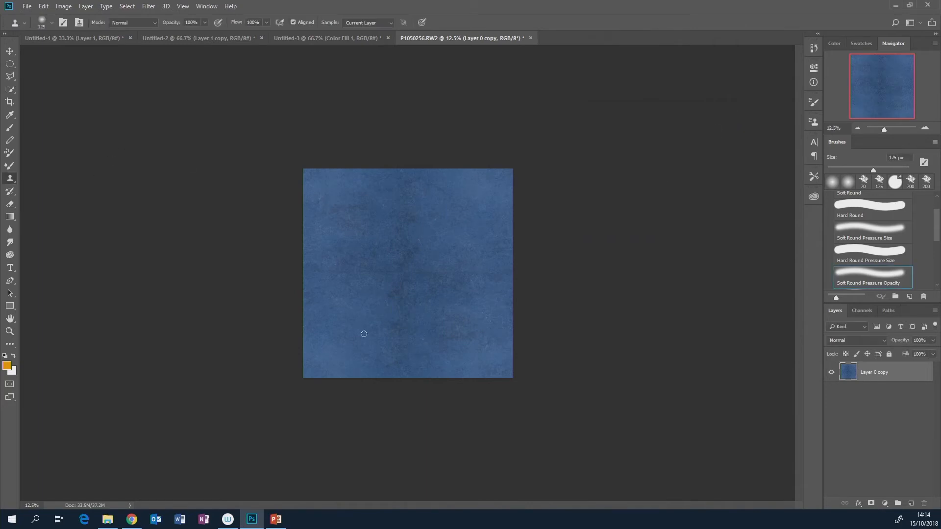
- Clone clean texture over the horizontal seam across the middle of the tile with an enlarged Clone Stamp brush
key(bracketright)
key(bracketright)
key(bracketright)
key(bracketright)
key(bracketright)
key(bracketright)
alt+click(315, 292)
mouse_move(314, 273)
mouse_down()
mouse_move(339, 279)
mouse_move(510, 272)
mouse_up()
- Clone over the dark vertical seam and the remaining lower-middle patches with a 700 px Clone Stamp brush
key(bracketright)
key(bracketright)
key(bracketright)
alt+click(454, 194)
mouse_move(404, 180)
mouse_down()
mouse_move(411, 214)
mouse_move(395, 242)
mouse_move(410, 277)
mouse_move(395, 311)
mouse_move(408, 357)
mouse_move(388, 366)
mouse_move(410, 357)
mouse_move(418, 367)
mouse_move(405, 373)
mouse_up()
alt+click(359, 330)
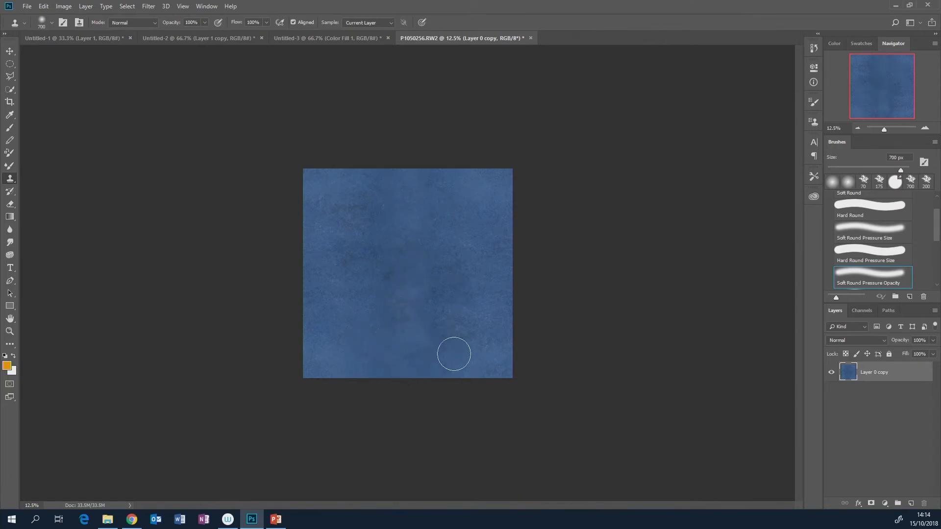
alt+click(474, 324)
drag(417, 316, 440, 339)
- Select the whole retouched blue texture and define it as a new pattern
key(ctrl+a)
click(49, 7)
click(119, 265)
click(563, 162)
- Add an orange solid color fill layer above the retouched blue texture
click(884, 503)
click(878, 332)
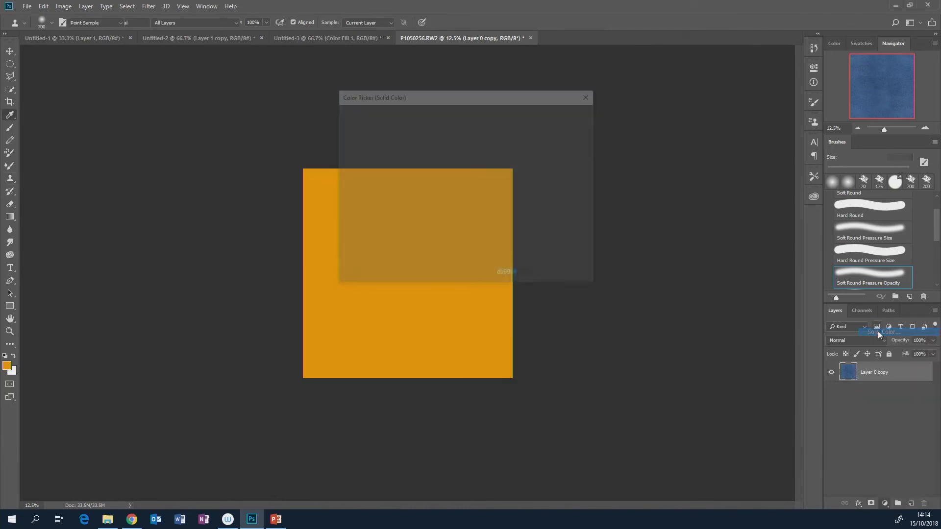
click(568, 118)
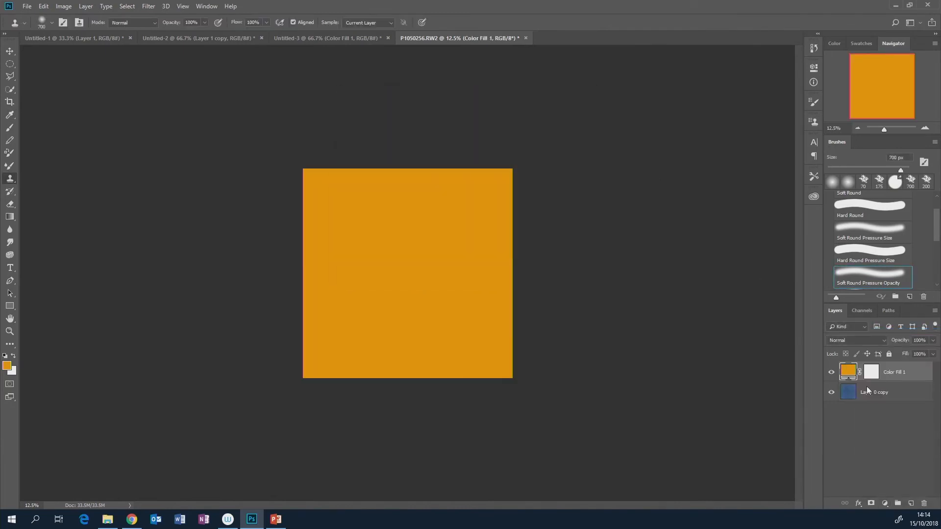
- Apply a Pattern Overlay to the orange fill layer with the newly defined blue pattern at 29% scale
click(858, 503)
click(875, 479)
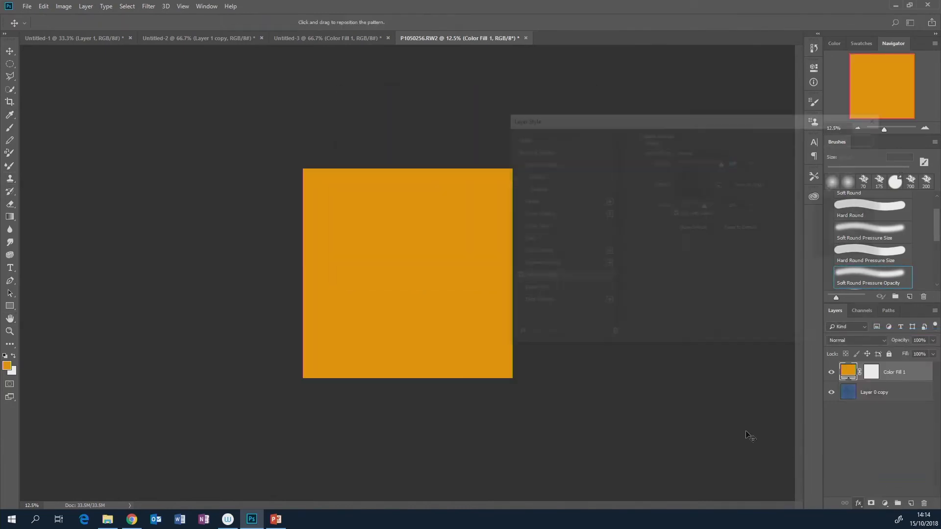
click(707, 183)
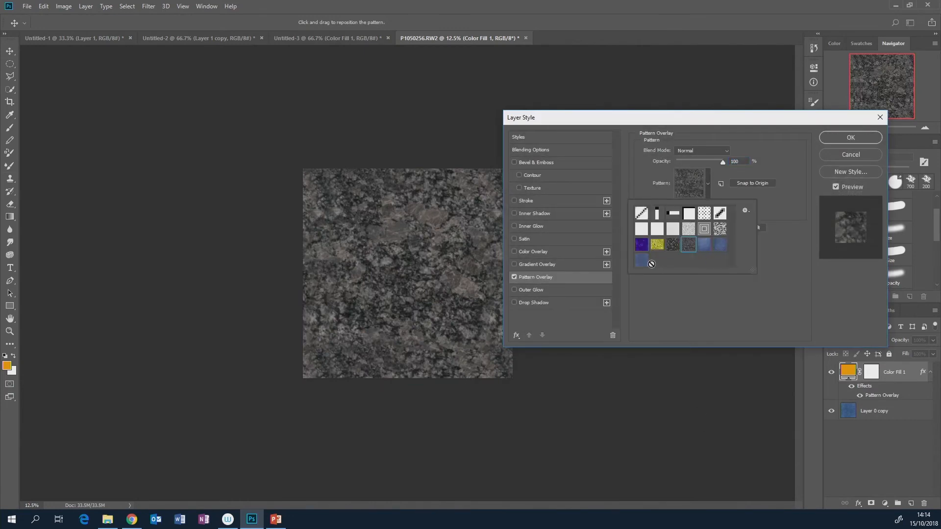
click(641, 261)
click(807, 157)
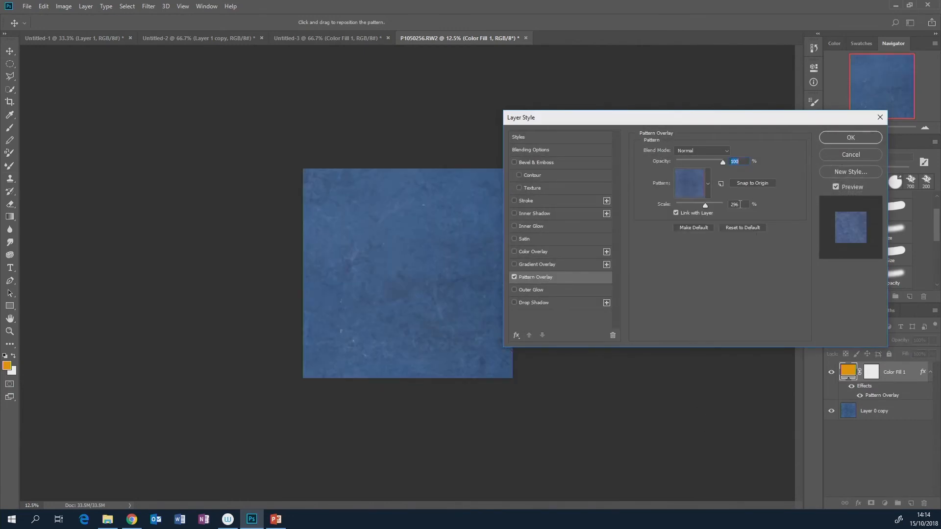
drag(702, 205, 682, 201)
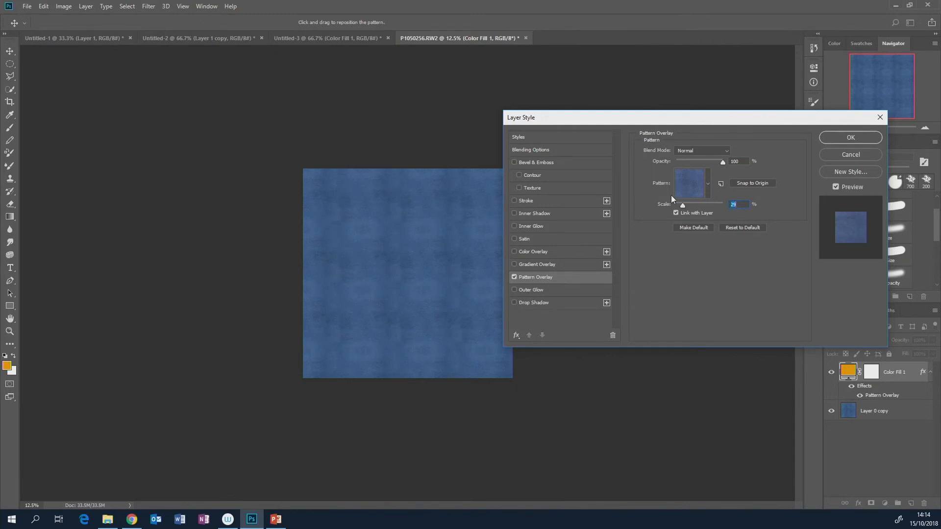
- Preview the blue pattern at a larger Pattern Overlay scale and discard the overlay from the orange fill layer
drag(687, 204, 697, 201)
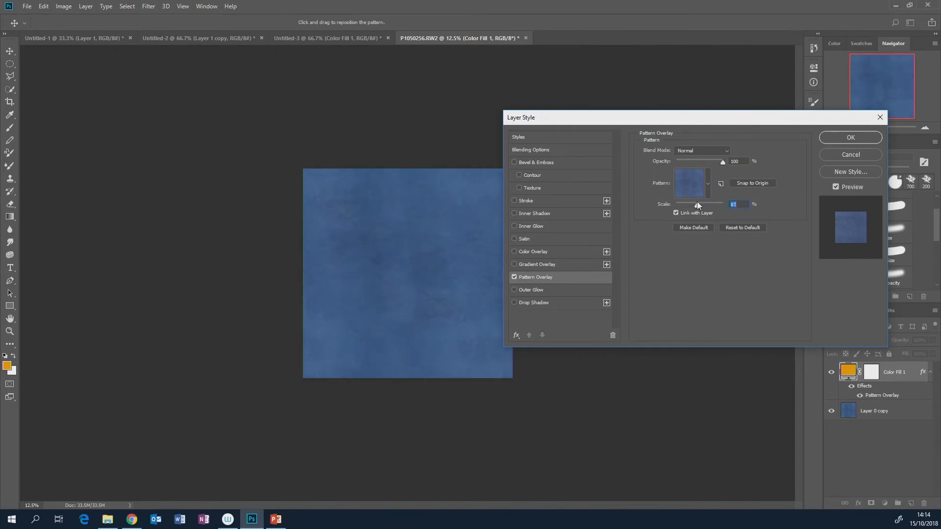
click(850, 155)
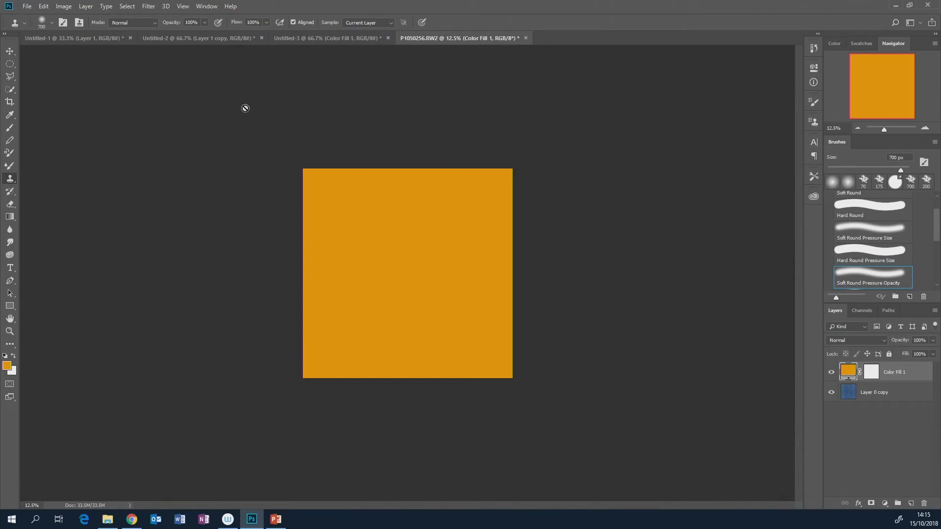
- Look over the granite and the dark speckled stone texture documents for comparison
click(331, 40)
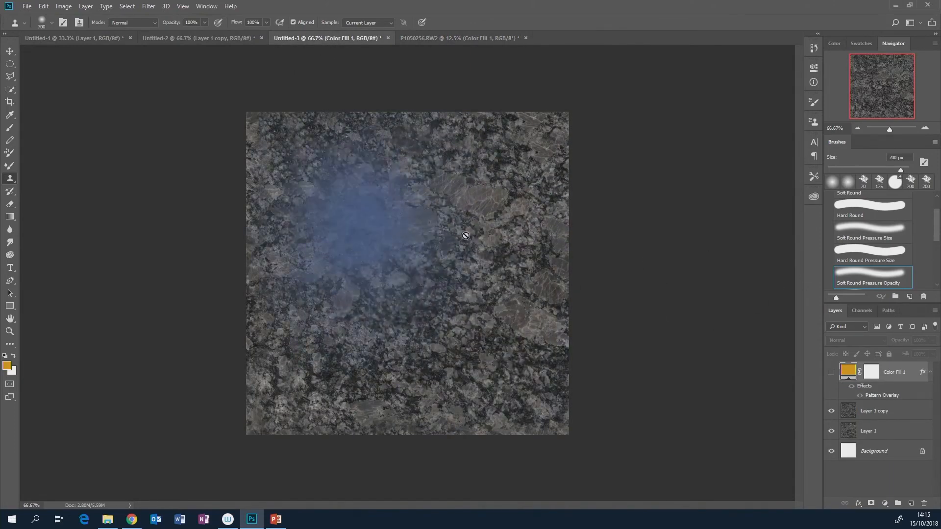
click(216, 38)
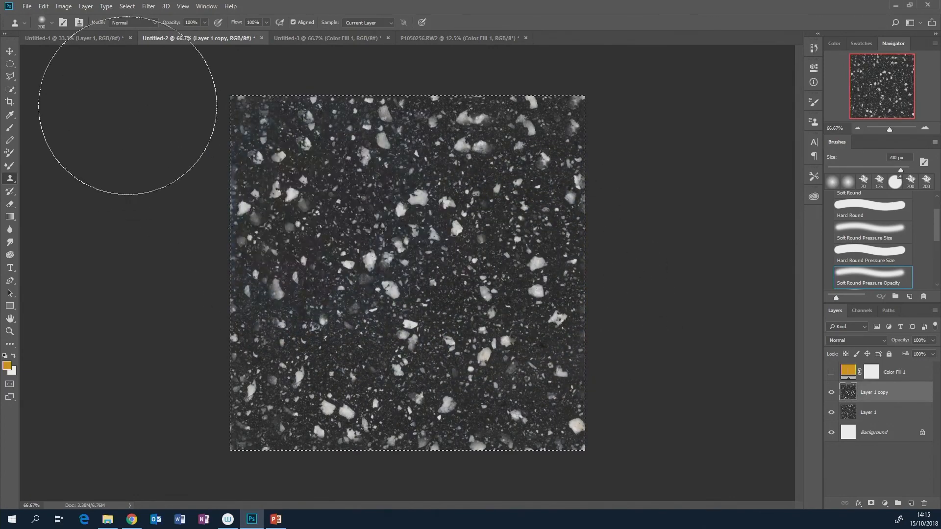
- Crop the brick wall image in Untitled-1 to a 1:1 square within the photo, with its edges lined up to the brick courses
click(95, 39)
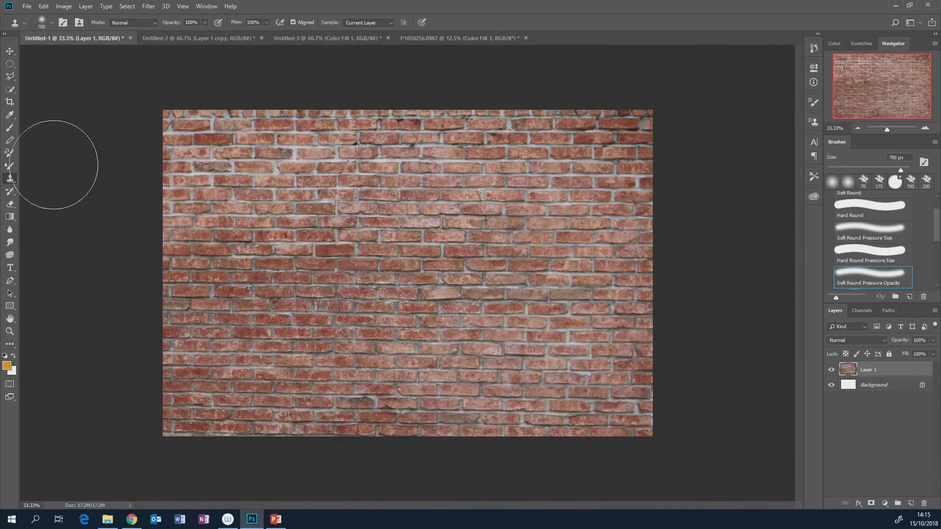
click(10, 103)
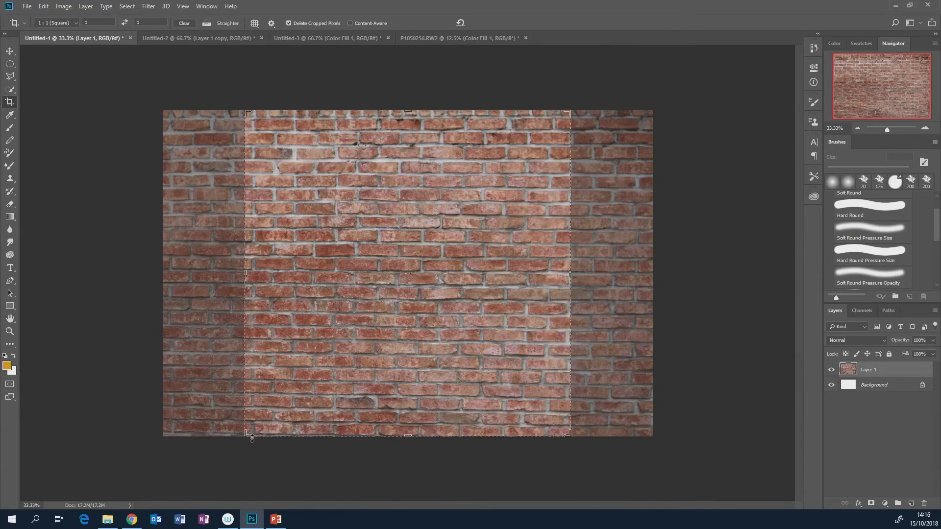
drag(245, 435, 259, 413)
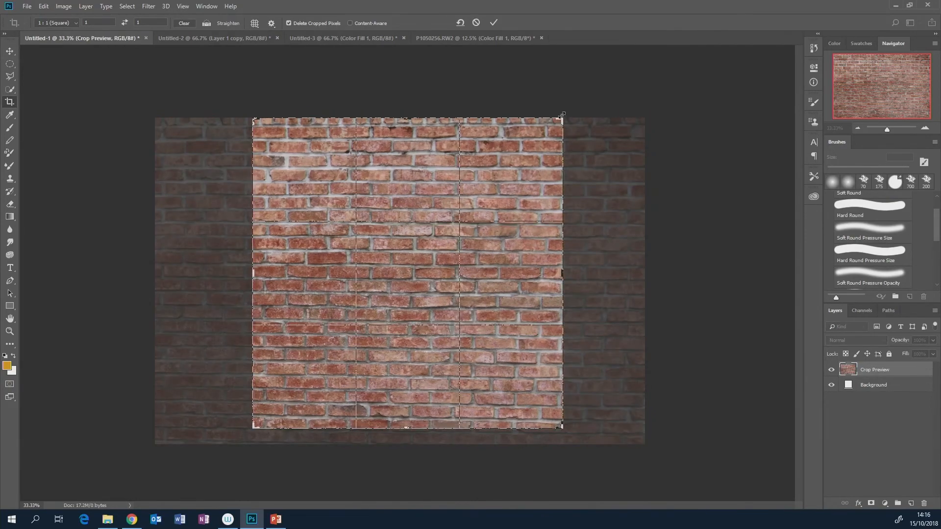
mouse_move(559, 123)
mouse_down()
mouse_move(563, 115)
mouse_move(555, 121)
mouse_up()
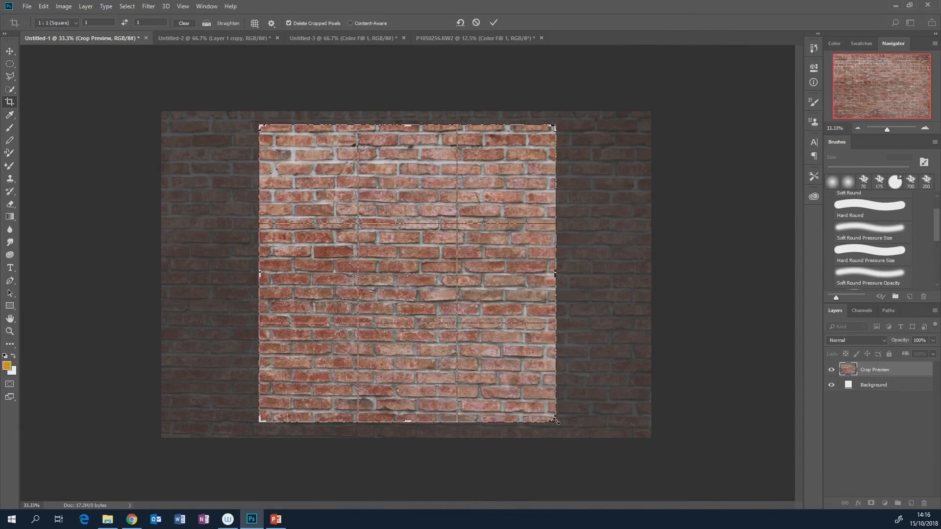
drag(513, 371, 481, 372)
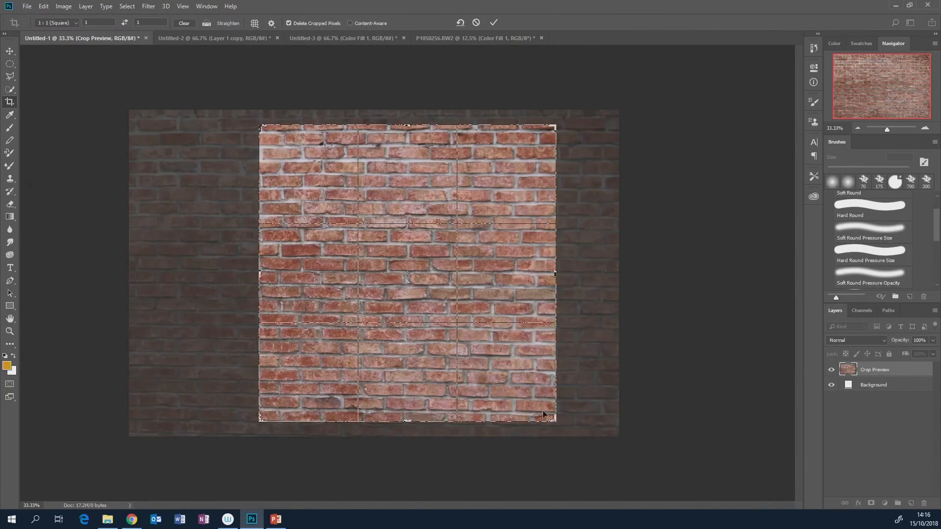
drag(554, 420, 543, 409)
drag(504, 375, 546, 379)
drag(433, 342, 437, 342)
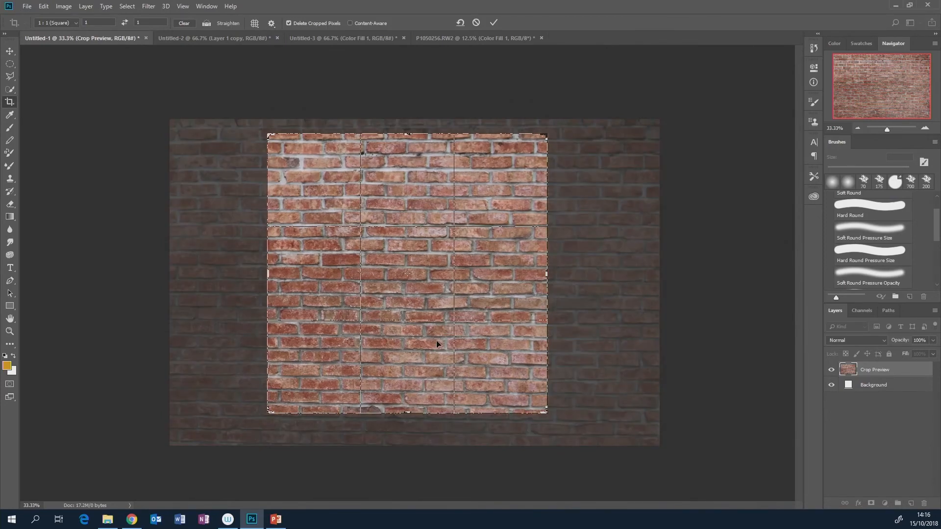
key(Return)
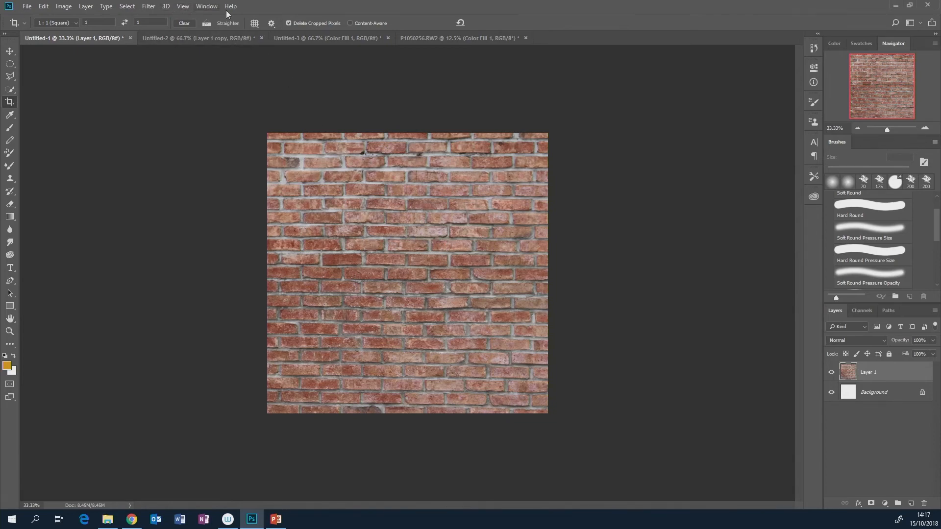
- Offset the cropped brick layer by +850 px horizontally and +879 px vertically with Wrap Around
click(152, 7)
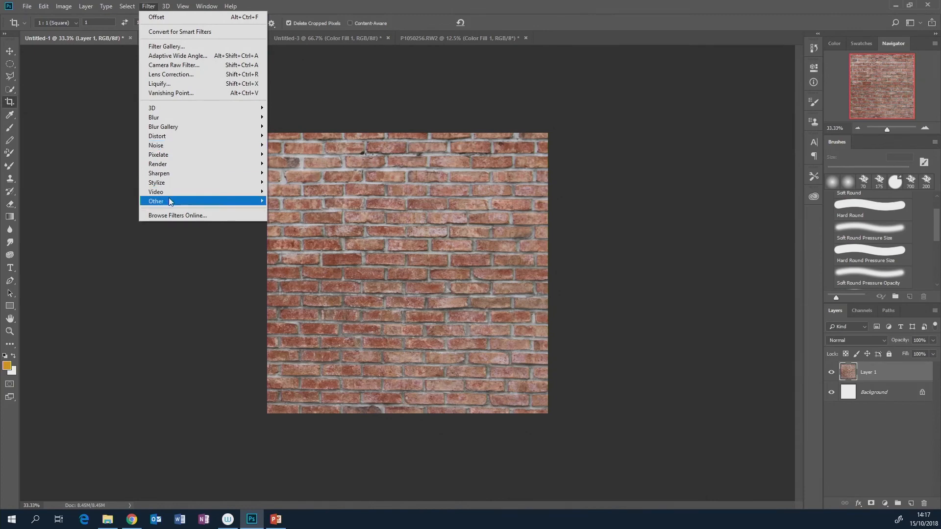
mouse_move(262, 202)
click(295, 248)
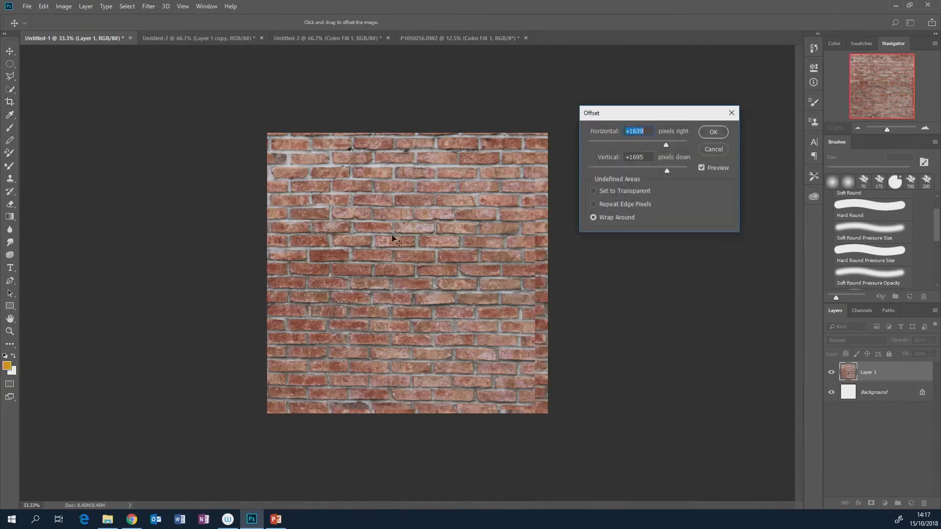
drag(662, 143, 652, 169)
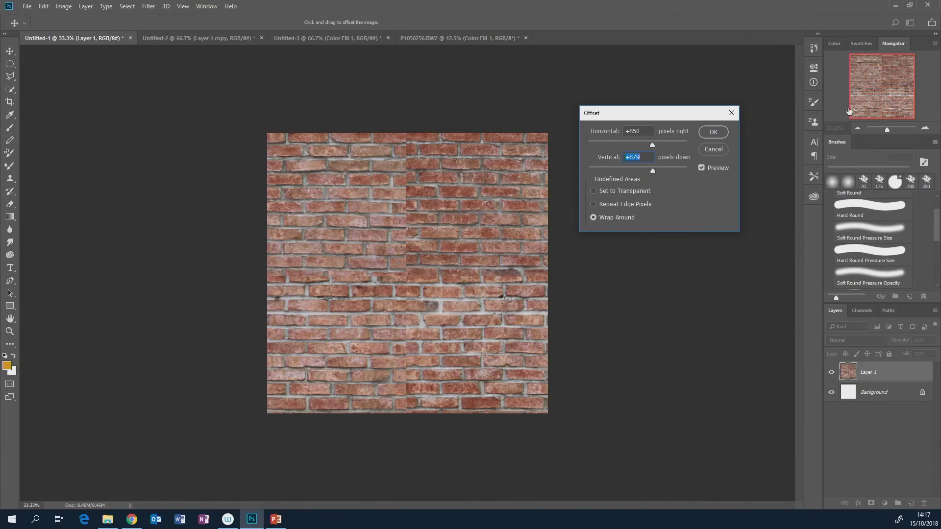
click(714, 132)
key(c)
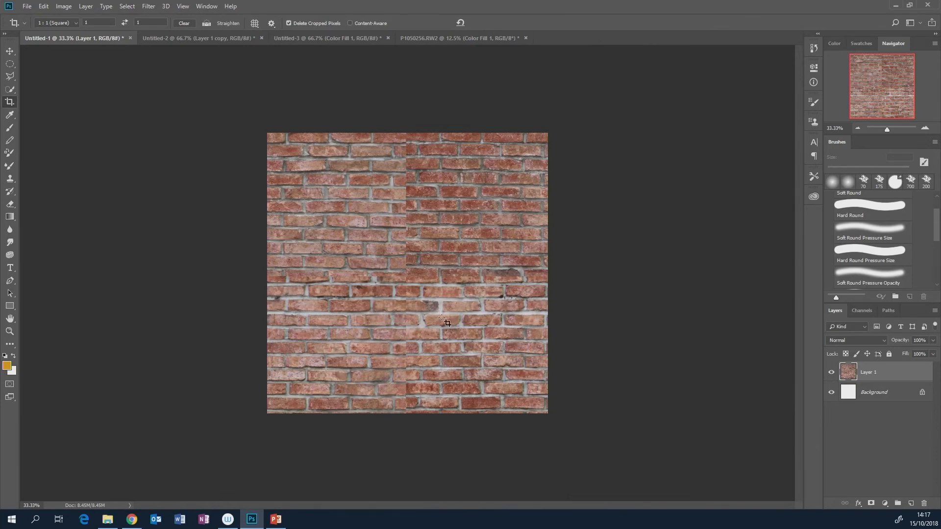
- Select a patch of whole bricks beside the lower part of the vertical seam with the Polygonal Lasso, following the mortar lines
click(10, 77)
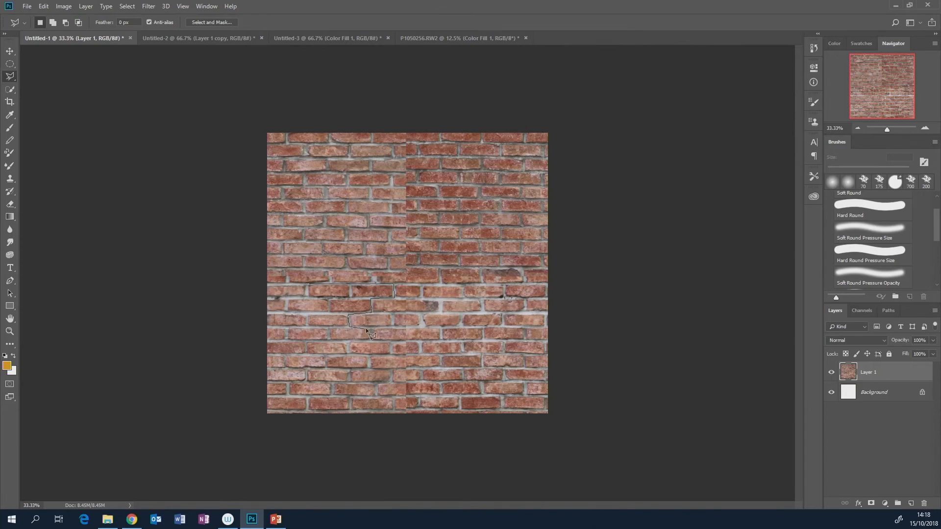
click(390, 342)
click(391, 354)
click(375, 383)
click(308, 411)
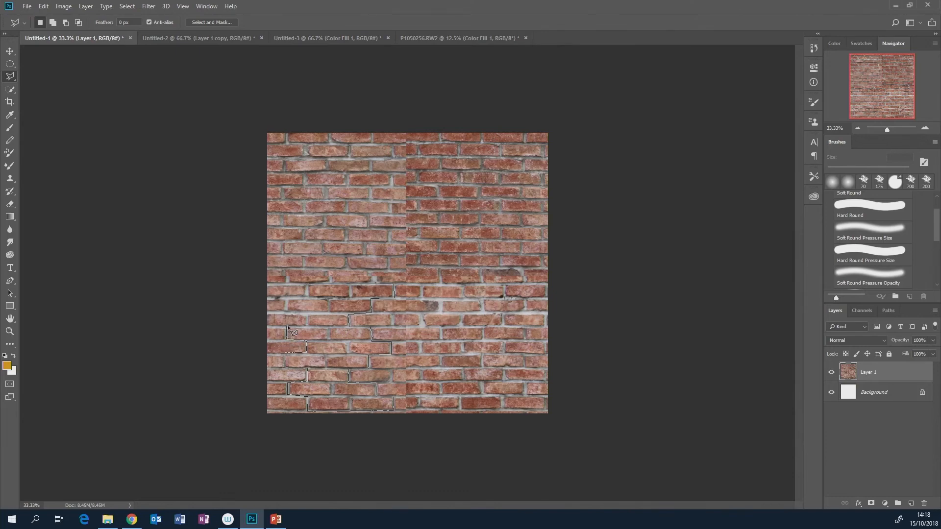
click(307, 313)
click(306, 284)
- Try to place a copy of the selected bricks over the lower vertical seam, undoing each attempt
key(v)
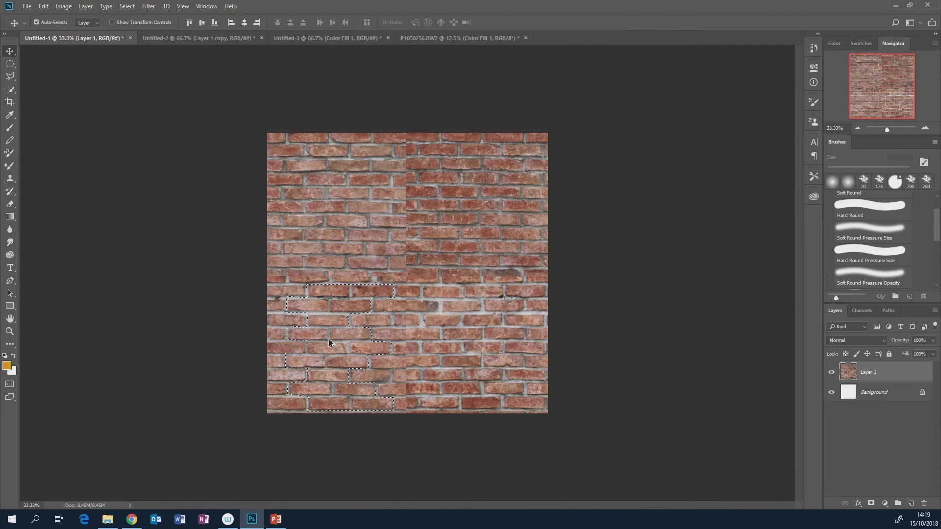
drag(329, 339, 361, 351)
drag(362, 347, 393, 342)
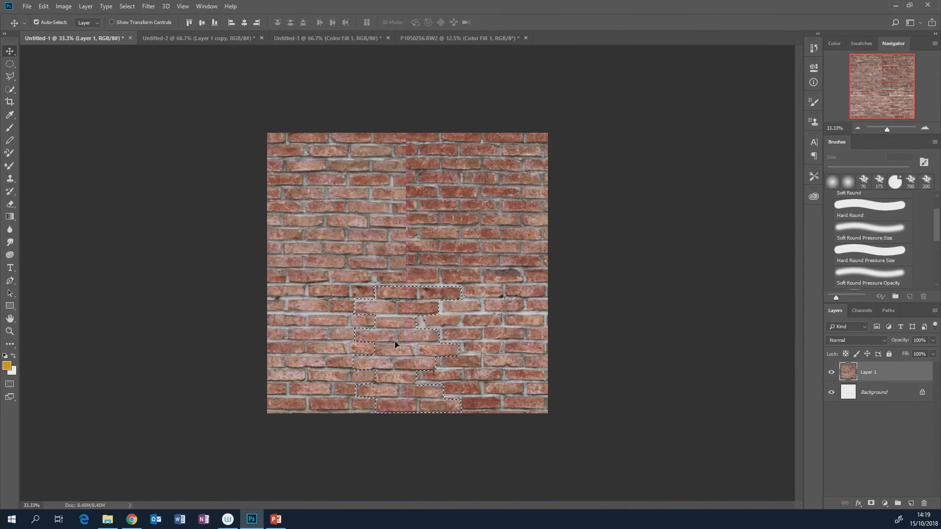
key(ctrl+z)
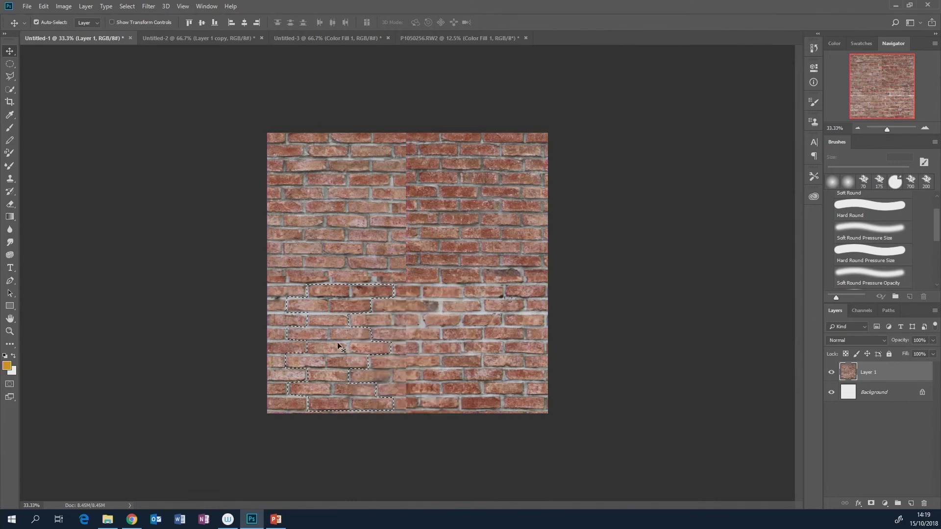
drag(335, 340, 397, 335)
key(ctrl+z)
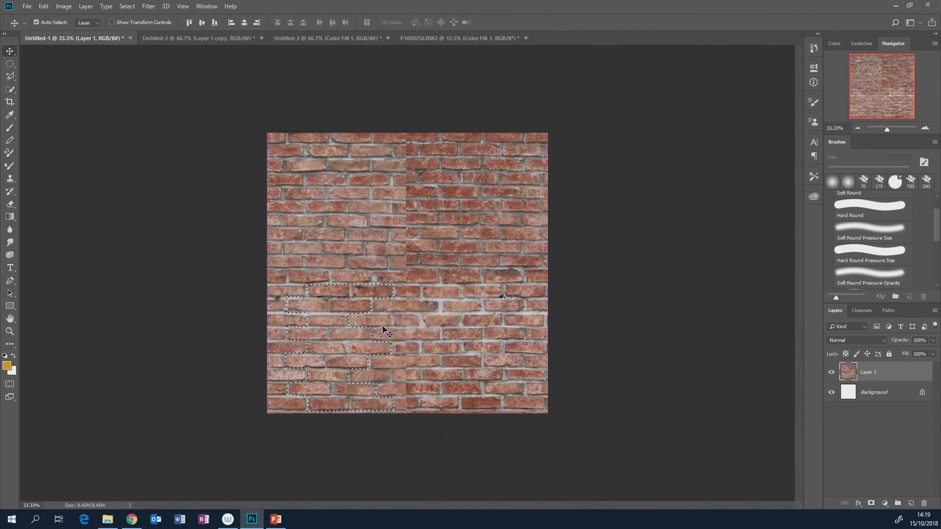
- Turn off snapping for the document
click(183, 7)
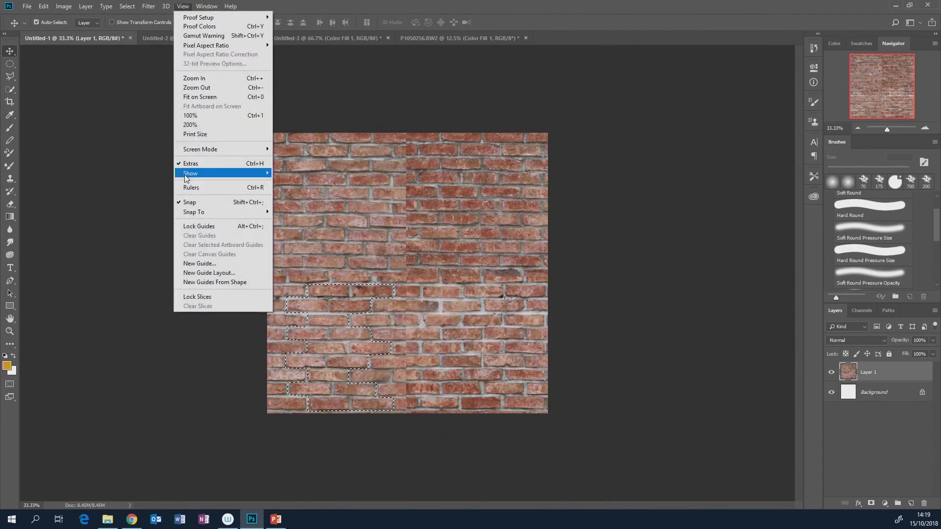
click(199, 202)
click(183, 6)
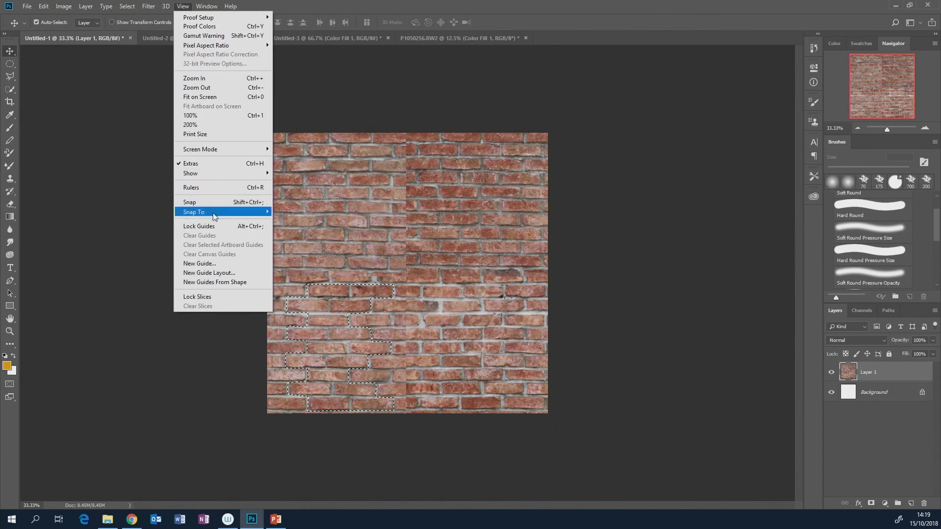
mouse_move(219, 216)
click(290, 272)
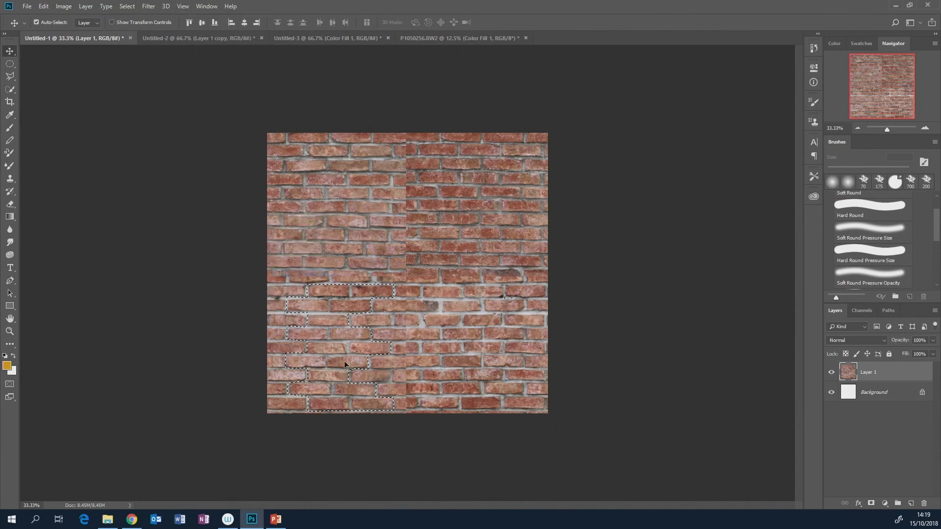
- Try placing a copy of the selected bricks over the seam without snapping, and undo back to the original brick selection
drag(326, 345, 391, 346)
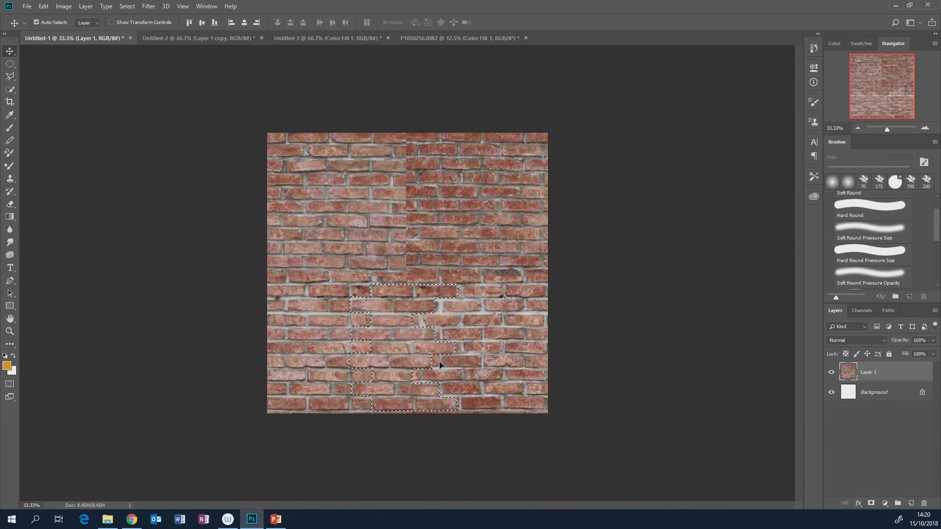
key(ctrl+d)
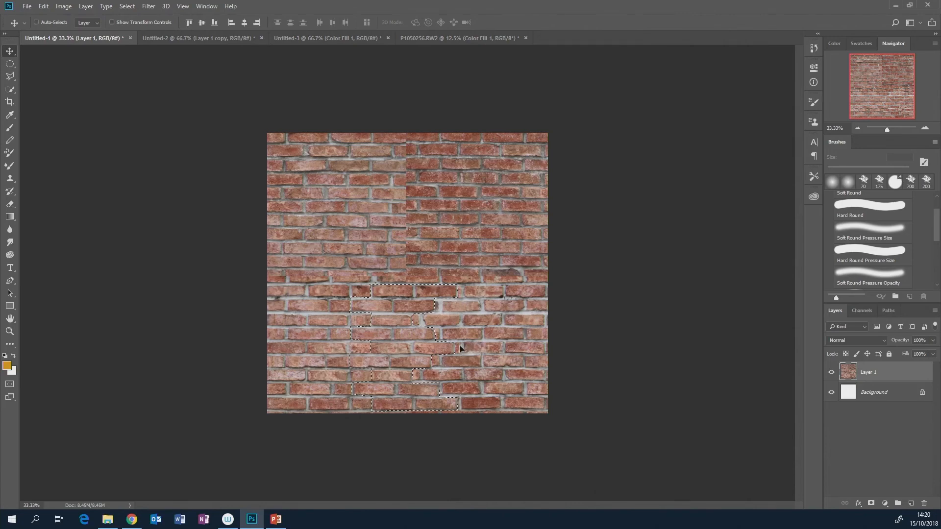
key(ctrl+alt+z)
key(ctrl+alt+z)
key(ctrl+alt+z)
key(ctrl+alt+z)
key(ctrl+alt+z)
key(ctrl+alt+z)
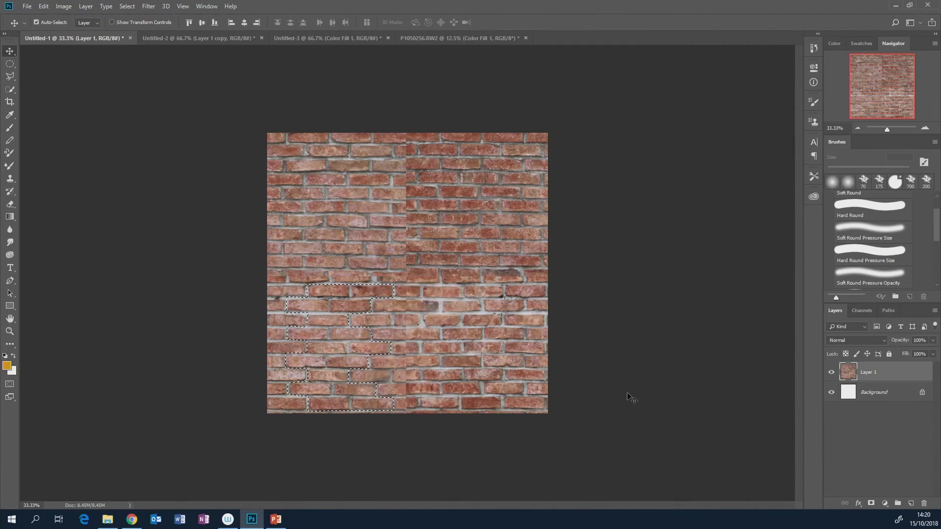
- Copy the selected bricks to a new layer and move that layer over the lower part of the vertical seam
right_click(331, 326)
click(322, 4)
click(10, 64)
click(10, 77)
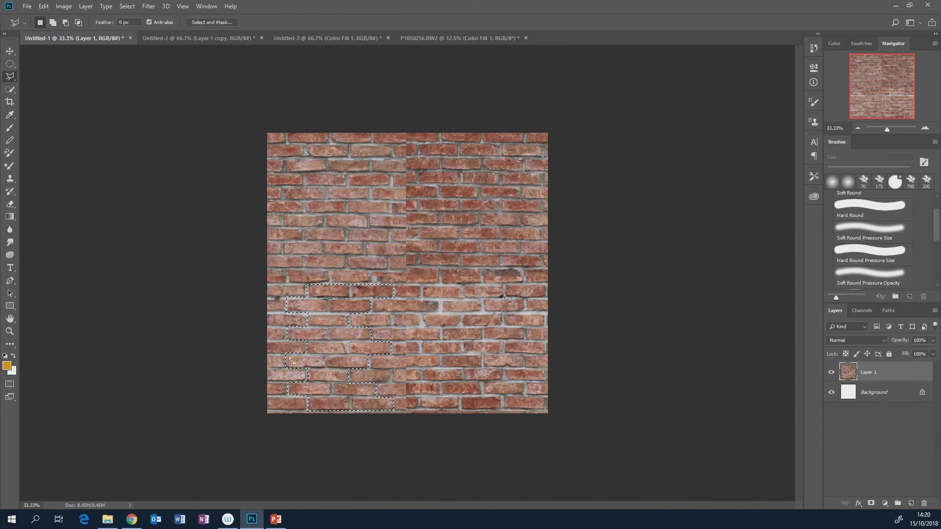
right_click(331, 332)
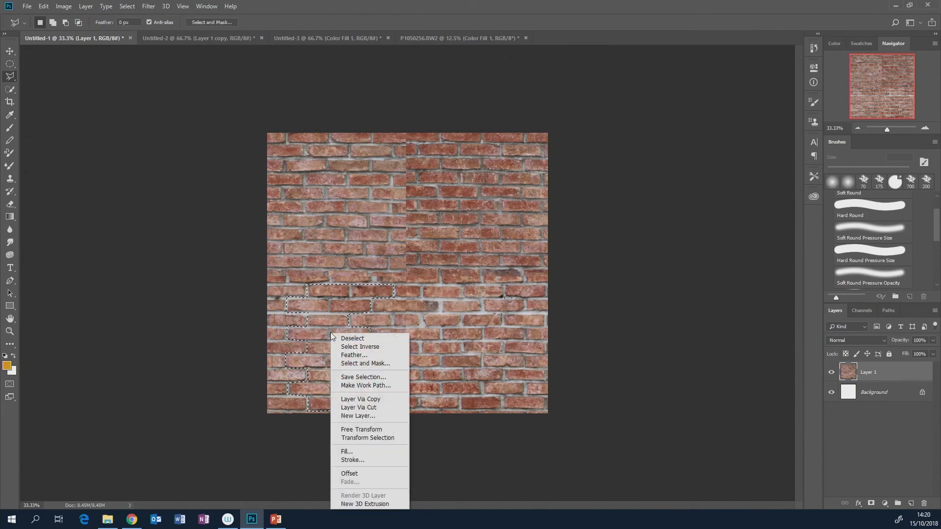
click(360, 400)
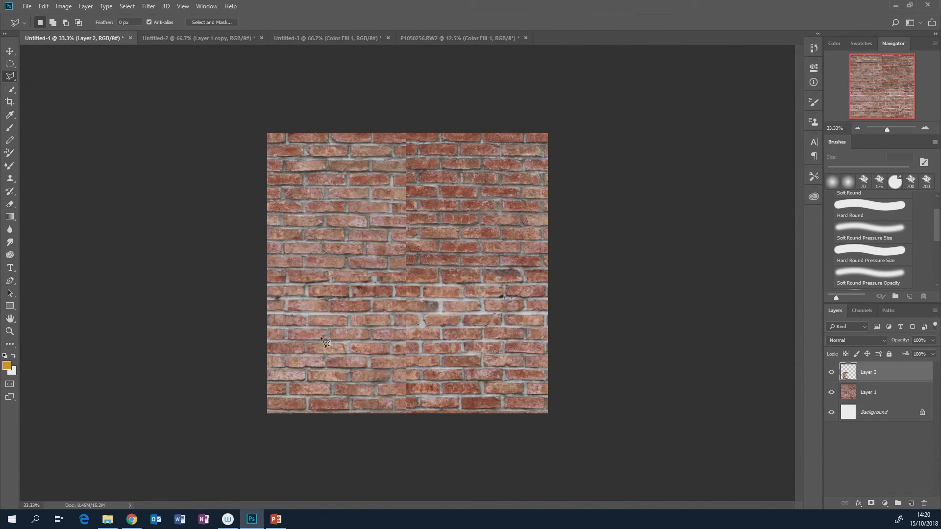
key(v)
drag(323, 339, 384, 342)
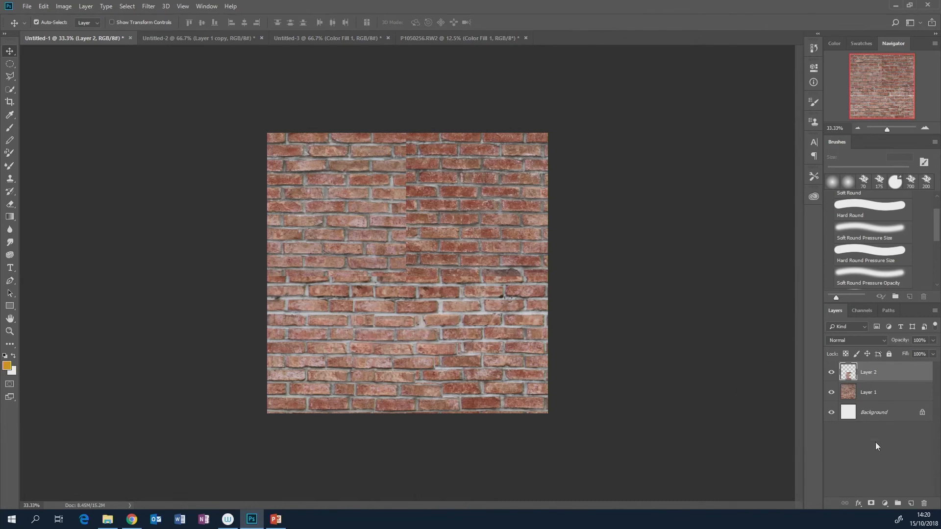
- Add a layer mask to the copied brick layer and set up a black 250 px Soft Round brush for painting on it
click(871, 504)
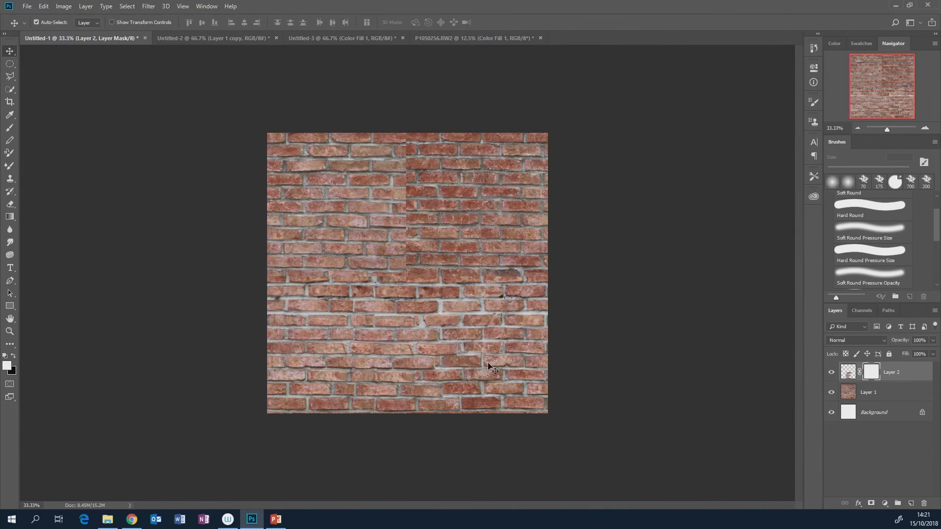
click(11, 129)
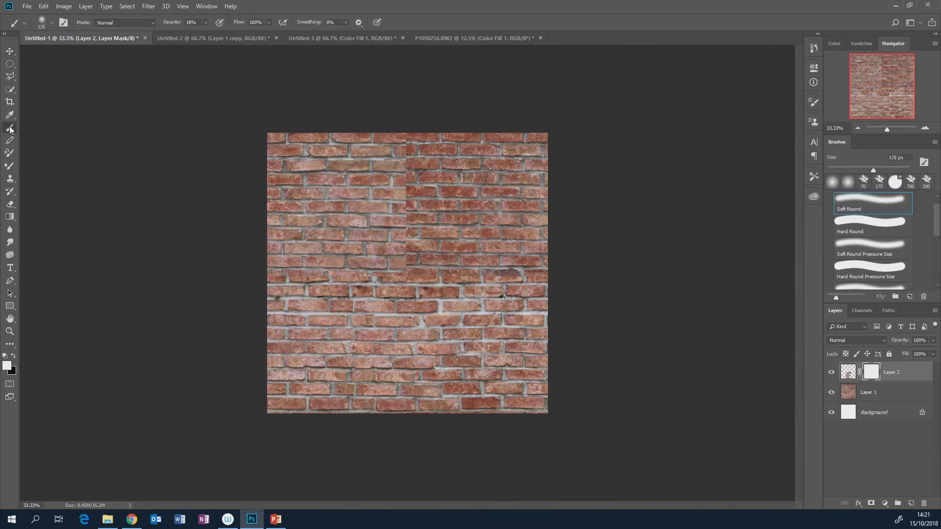
click(847, 181)
key(bracketright)
key(x)
click(848, 373)
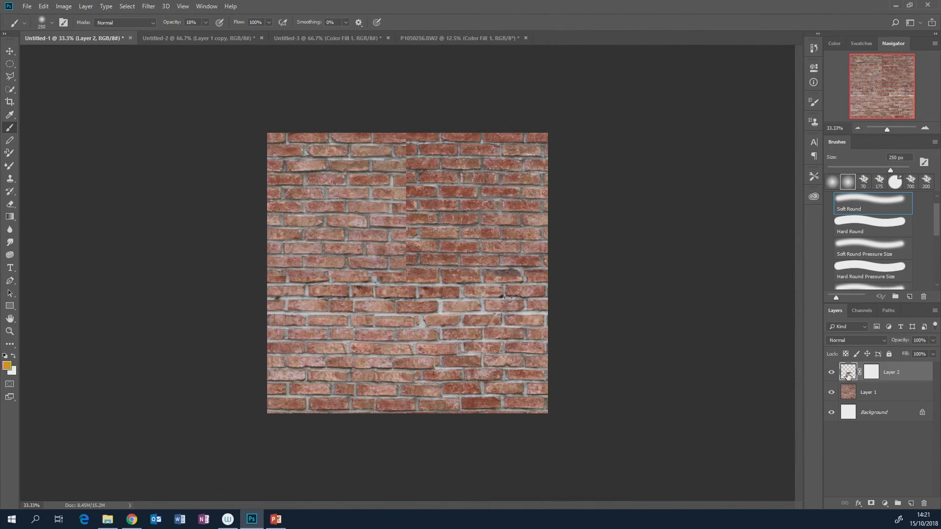
click(872, 372)
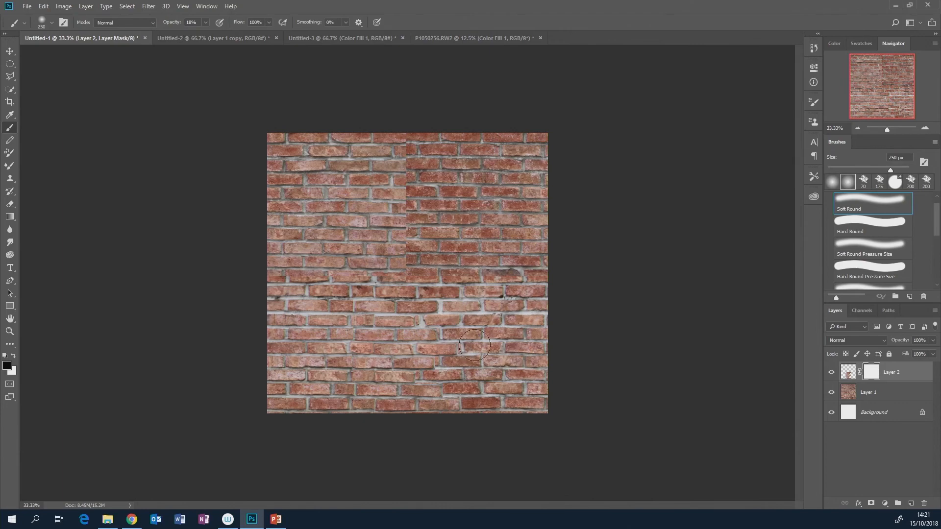
- Paint black at 18% opacity on the Layer 2 mask to blend the copied patch's edges into the surrounding bricks
mouse_move(459, 348)
mouse_down()
mouse_move(485, 377)
mouse_move(468, 373)
mouse_move(459, 400)
mouse_move(444, 392)
mouse_move(468, 389)
mouse_up()
click(440, 305)
mouse_move(353, 379)
mouse_down()
mouse_move(362, 383)
mouse_move(339, 353)
mouse_up()
click(448, 367)
- Add a new layer above the masked brick patch and set up a 100 px Clone Stamp that samples all layers
click(911, 504)
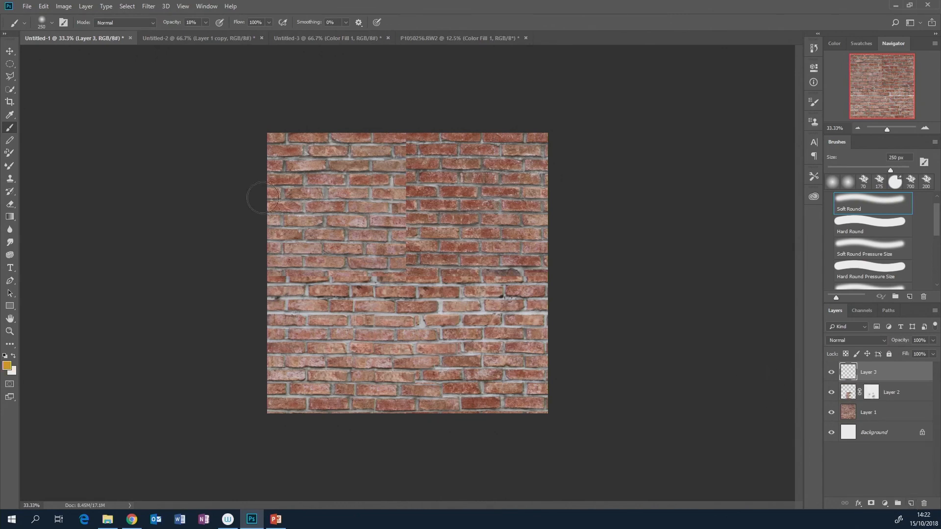
click(10, 178)
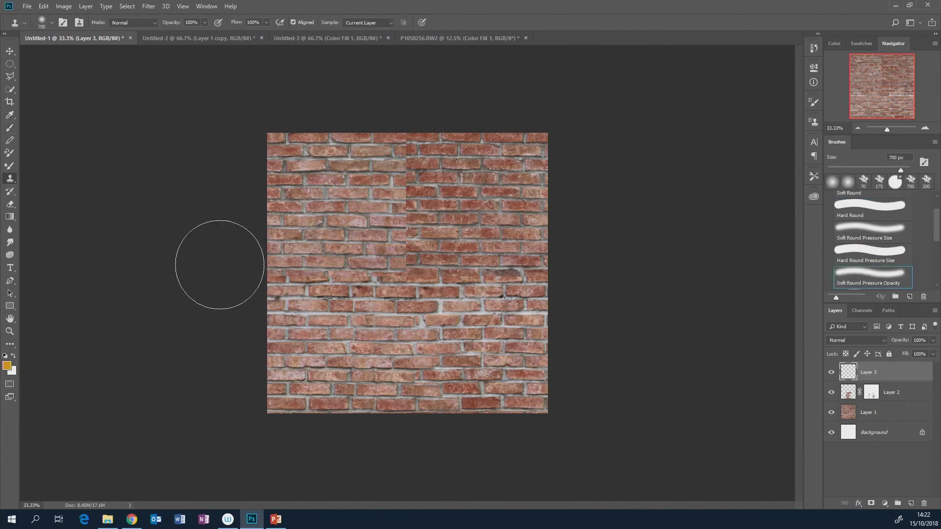
key(bracketleft)
key(bracketleft)
key(bracketleft)
key(bracketleft)
key(bracketleft)
key(bracketleft)
key(bracketleft)
key(bracketleft)
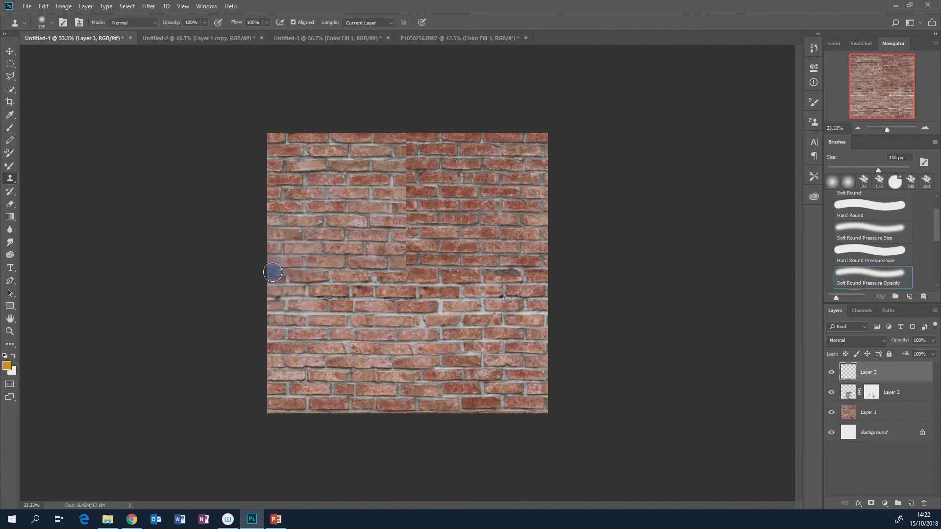
key(bracketleft)
key(bracketleft)
click(379, 23)
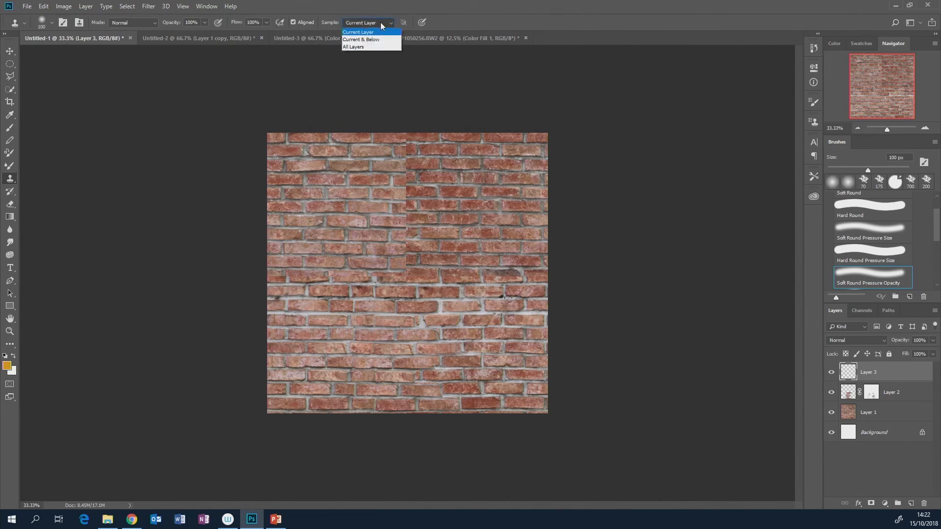
click(361, 46)
- Clone over the patch edge in the lower middle bricks on the new layer with a 73 px Clone Stamp brush
click(925, 128)
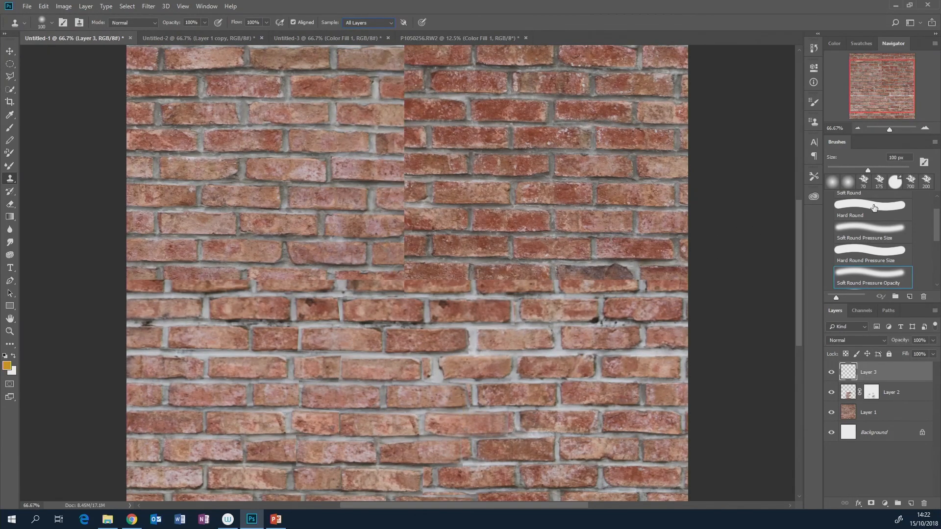
drag(859, 169, 856, 169)
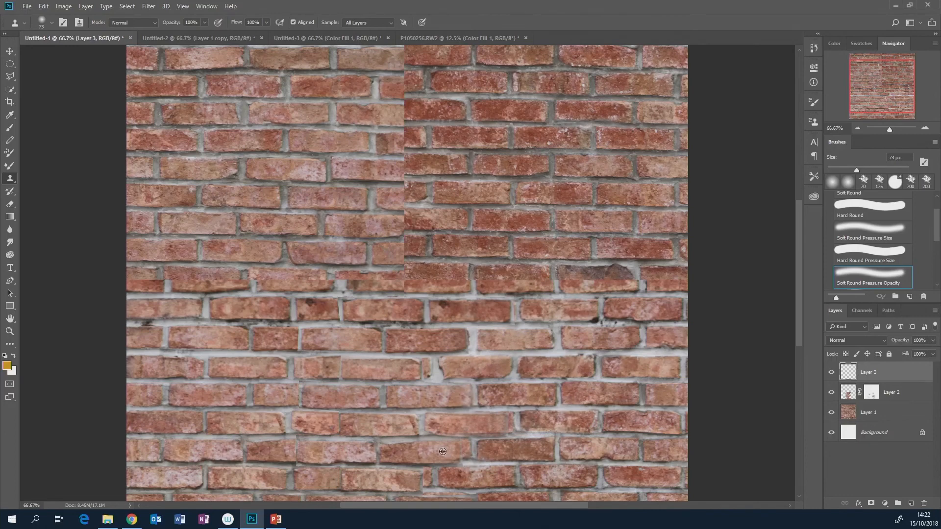
drag(448, 452, 459, 453)
- Set the Clone Stamp brush to 60 px and clone over the brick area at the patch's left edge
key(bracketleft)
key(bracketleft)
key(bracketleft)
key(bracketleft)
key(bracketleft)
key(bracketleft)
key(bracketleft)
key(bracketright)
key(bracketright)
key(bracketright)
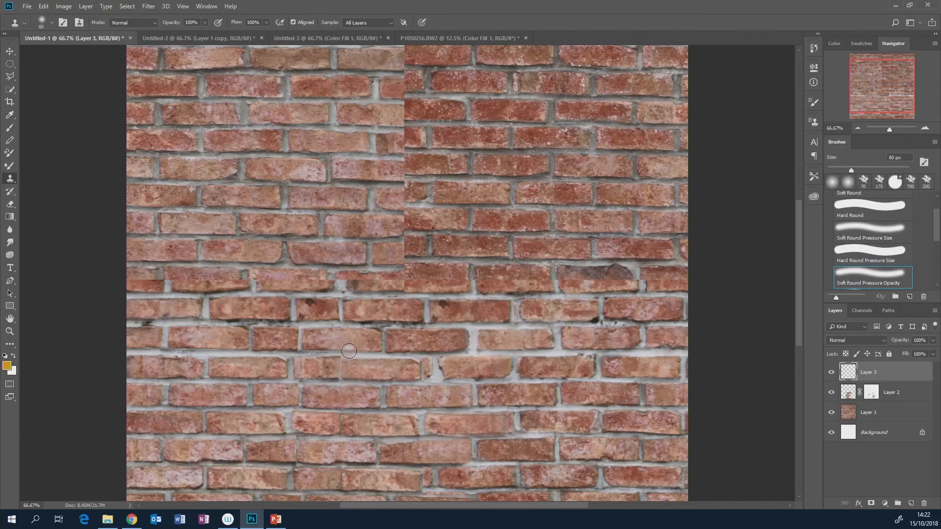
drag(330, 364, 340, 375)
- Merge Layer 1, the masked Layer 2 and the cloned Layer 3 into a single brick layer
click(858, 127)
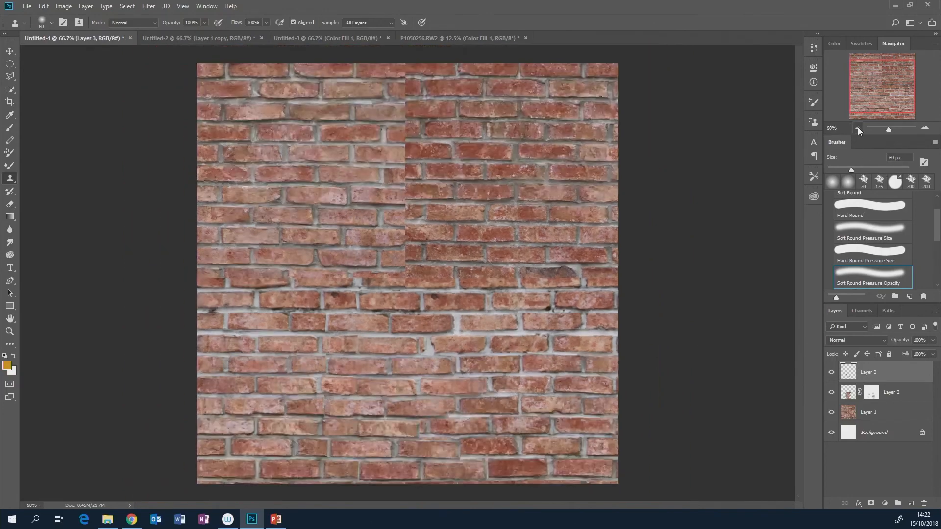
click(858, 128)
click(857, 127)
click(926, 128)
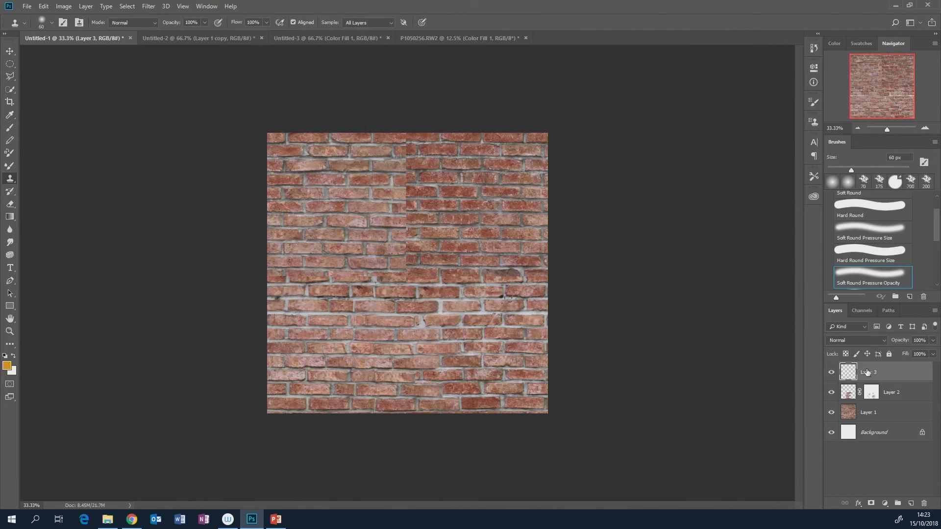
shift+click(885, 417)
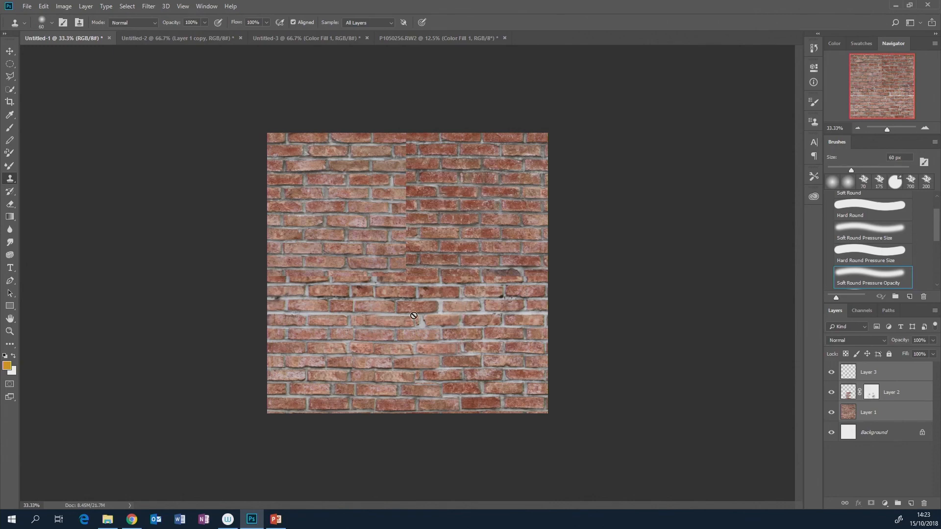
click(890, 384)
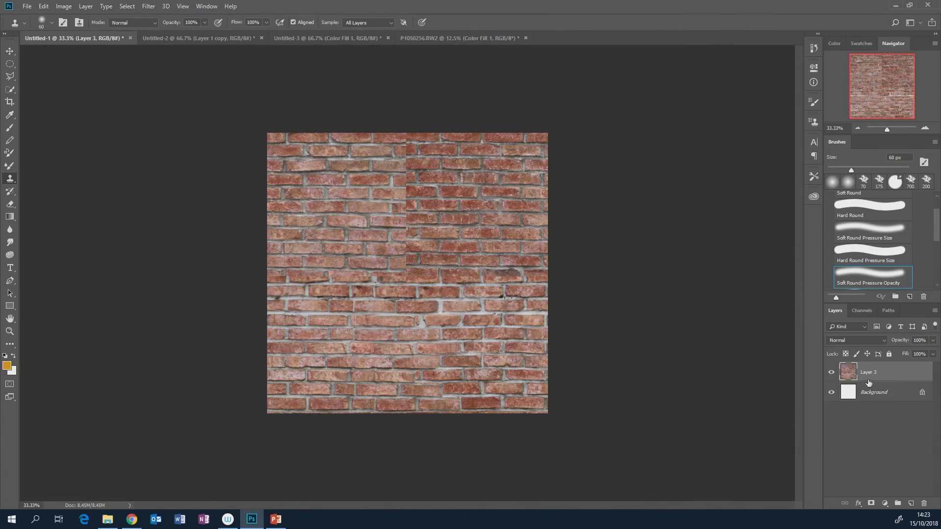
right_click(885, 375)
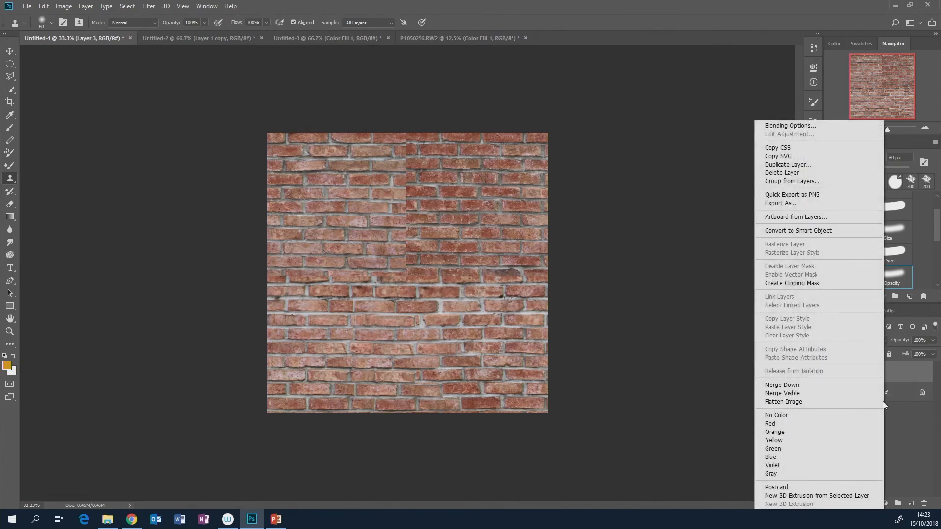
click(914, 426)
shift+click(892, 391)
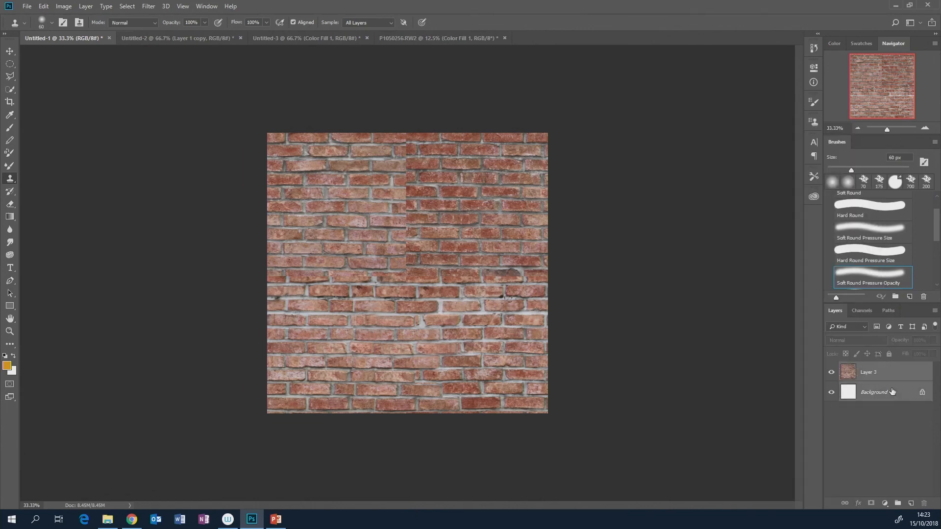
right_click(892, 389)
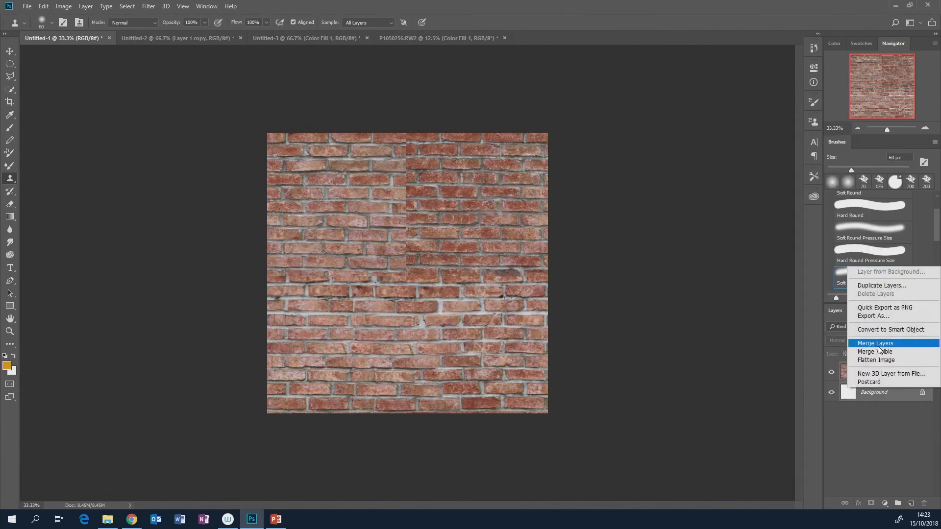
click(887, 445)
- Duplicate the merged Layer 3 and apply a High Pass filter with a radius of 58.2 pixels to the copy
click(876, 373)
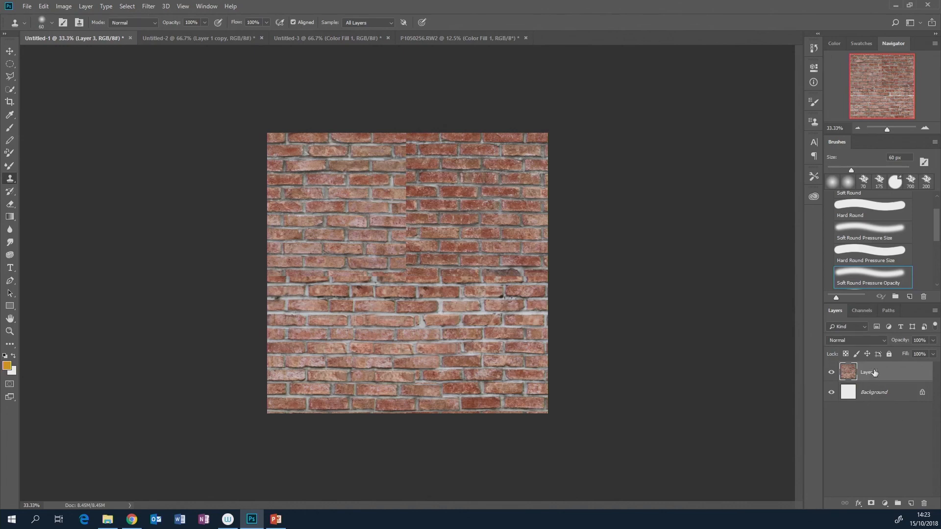
drag(875, 372, 910, 504)
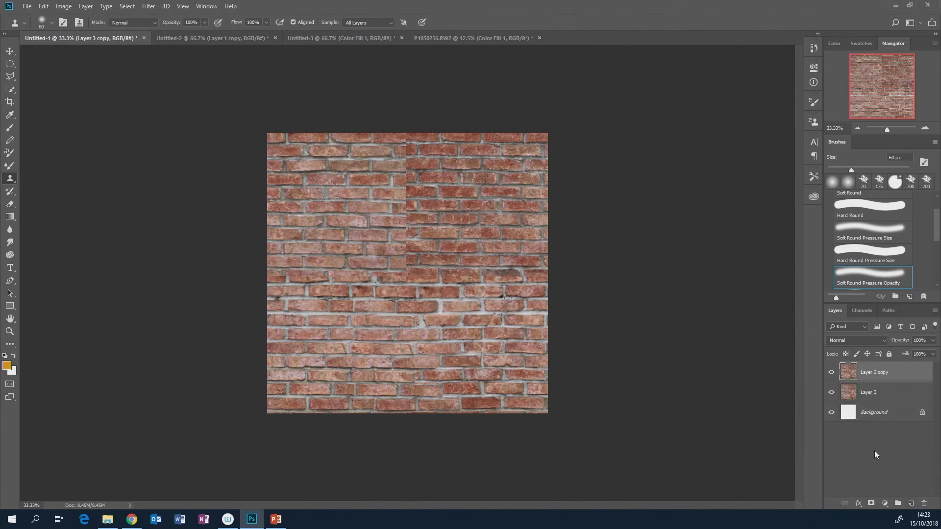
click(148, 6)
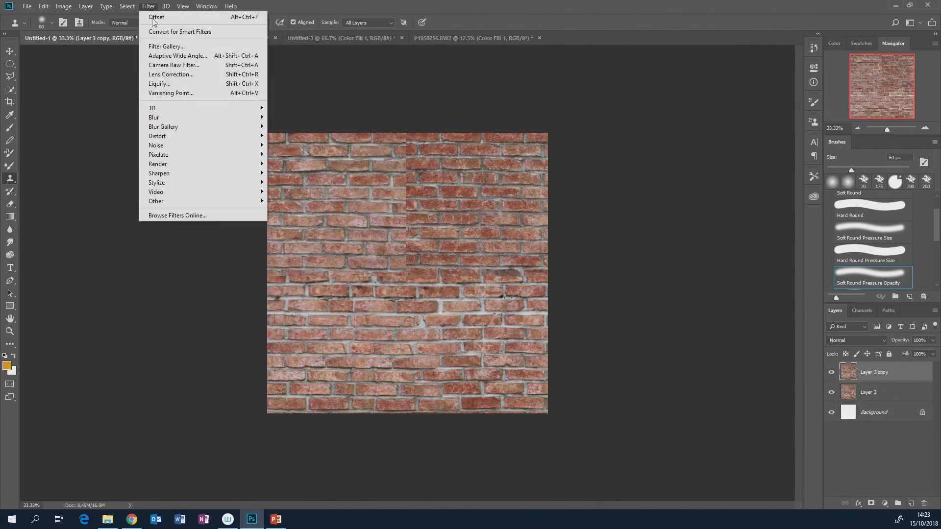
mouse_move(175, 201)
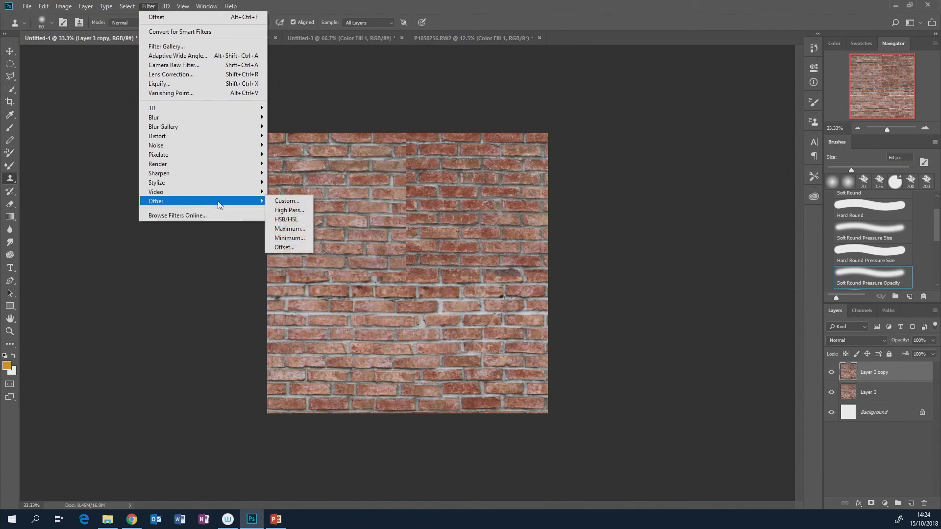
click(293, 211)
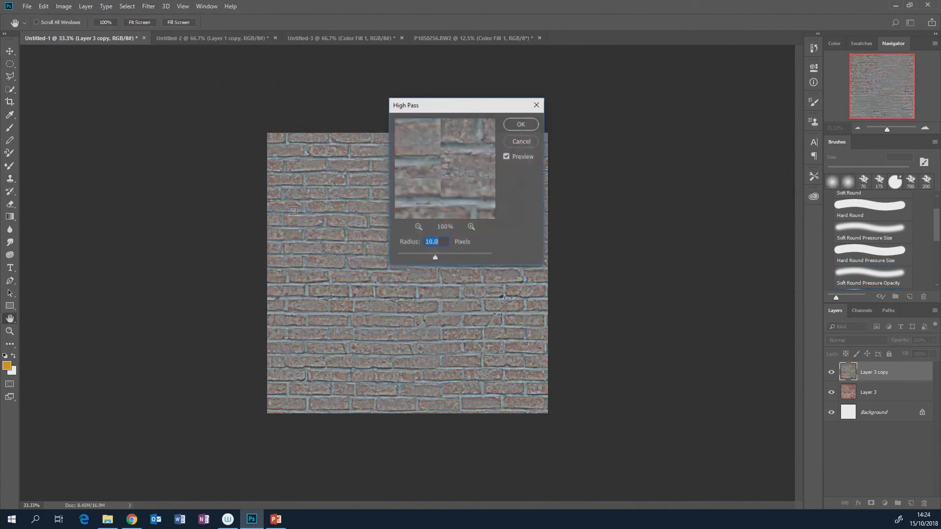
drag(468, 107, 626, 147)
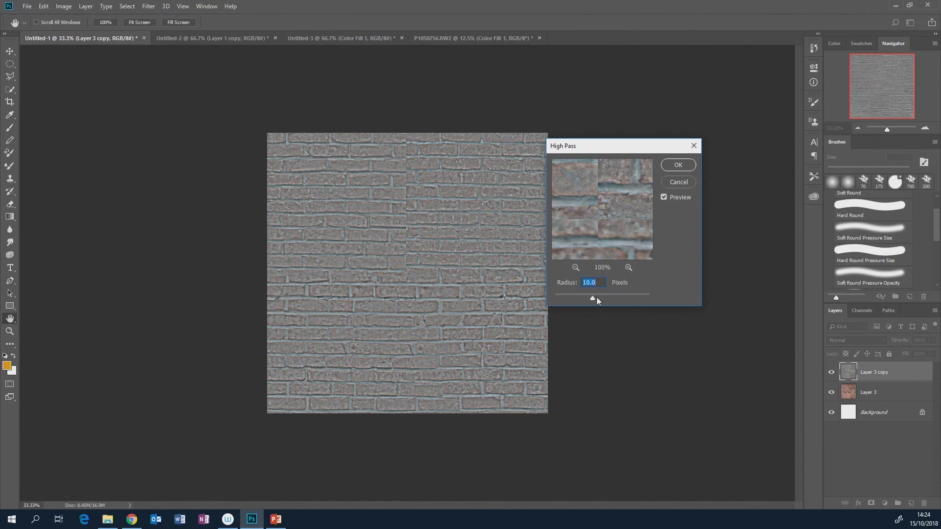
drag(599, 297, 614, 297)
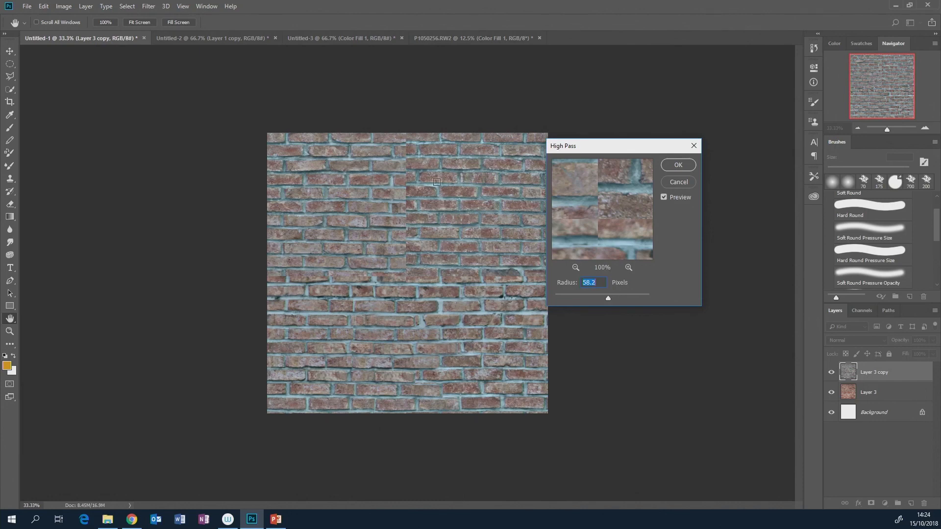
click(678, 165)
key(s)
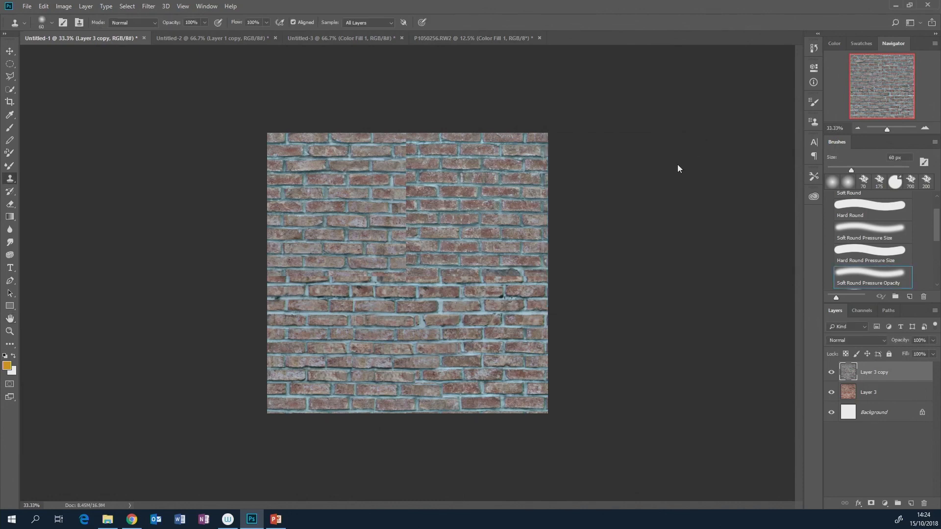
- Set the High Pass copy's blend mode to Luminosity and compare the bricks with and without it, leaving it shown
click(885, 340)
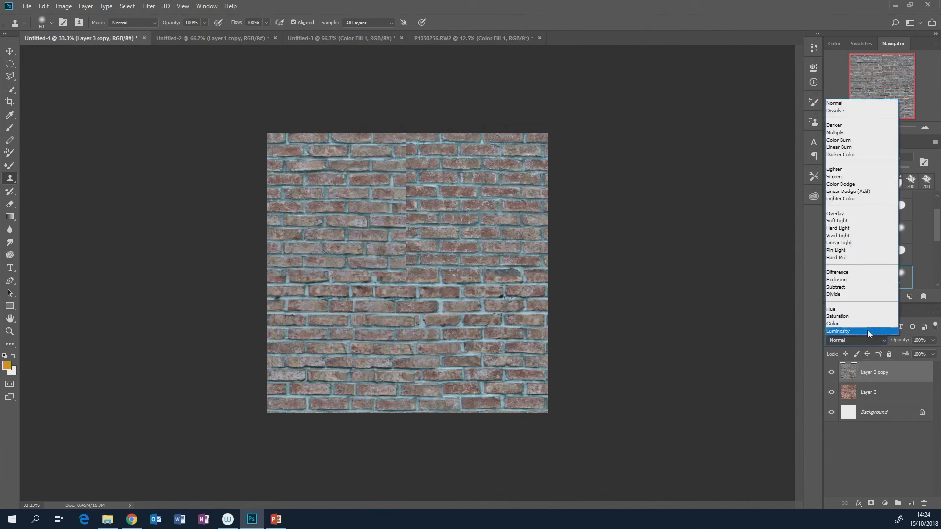
click(868, 330)
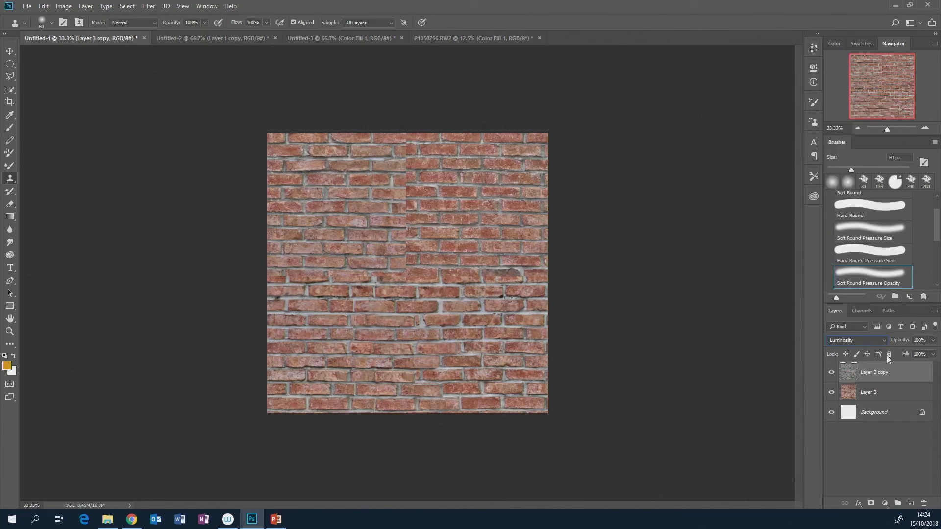
click(830, 373)
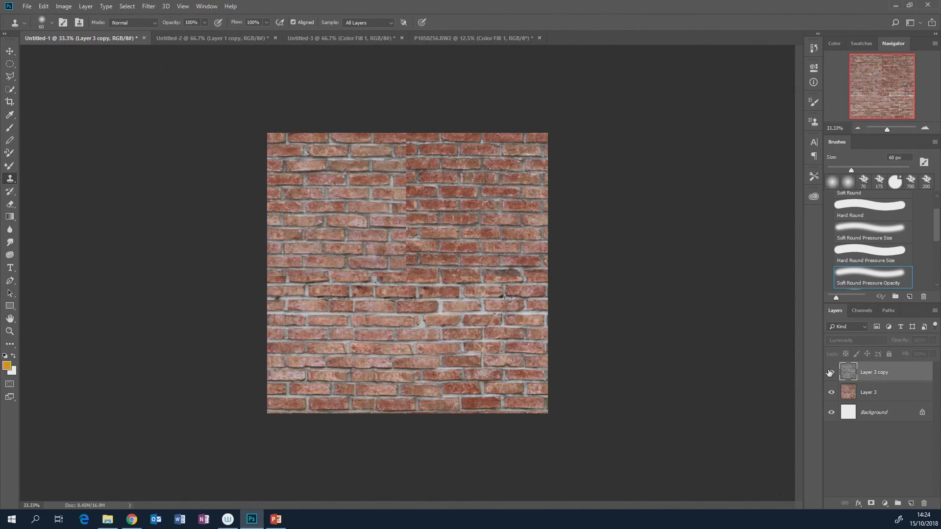
click(830, 372)
click(830, 372)
click(830, 372)
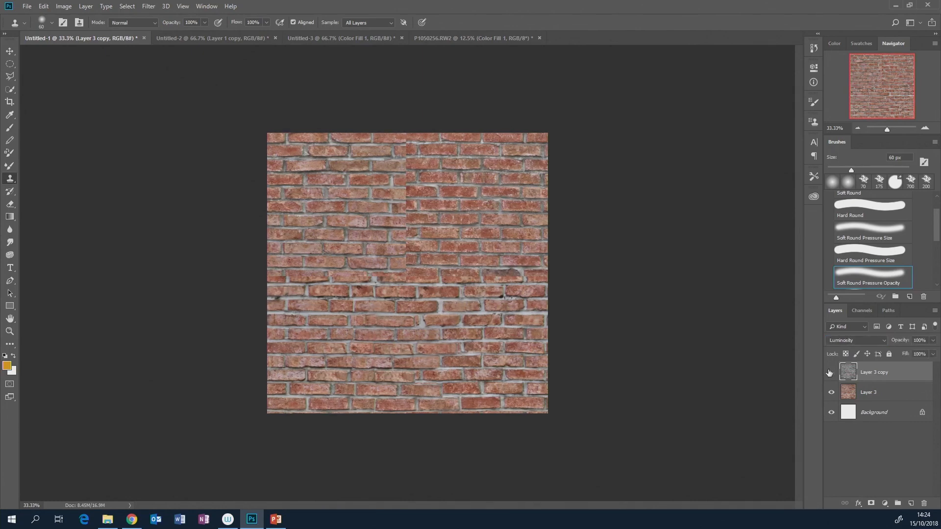
click(830, 373)
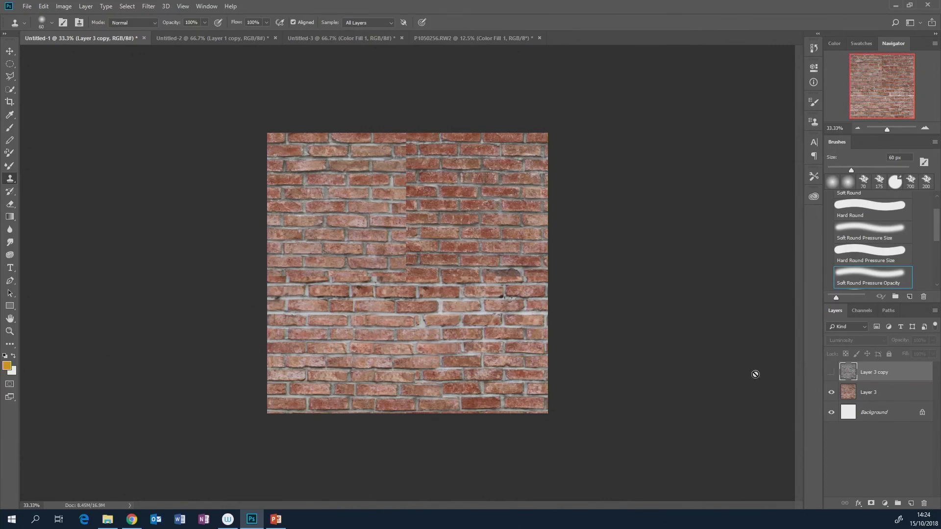
click(831, 373)
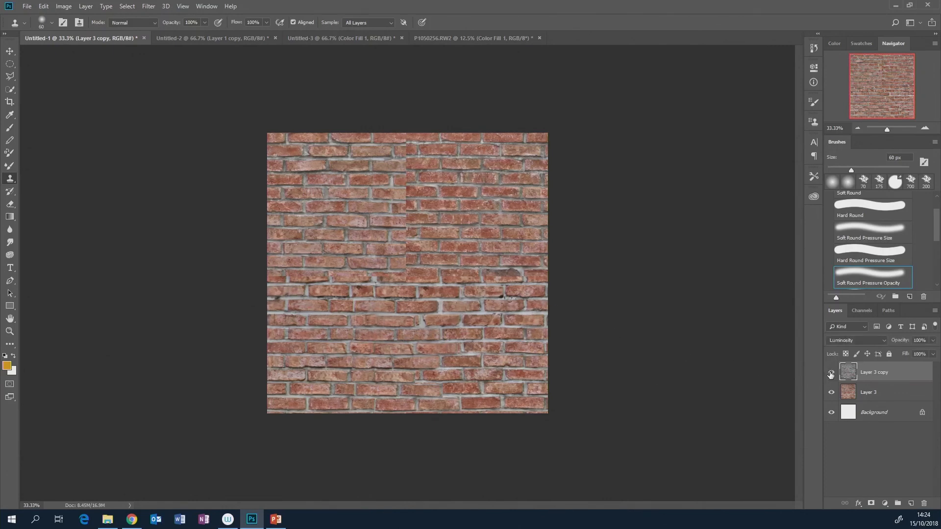
click(830, 373)
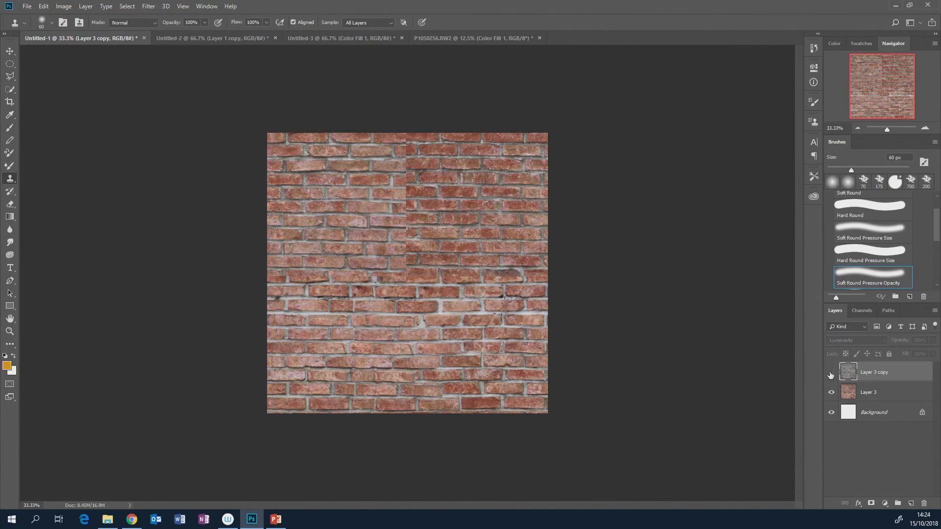
click(831, 374)
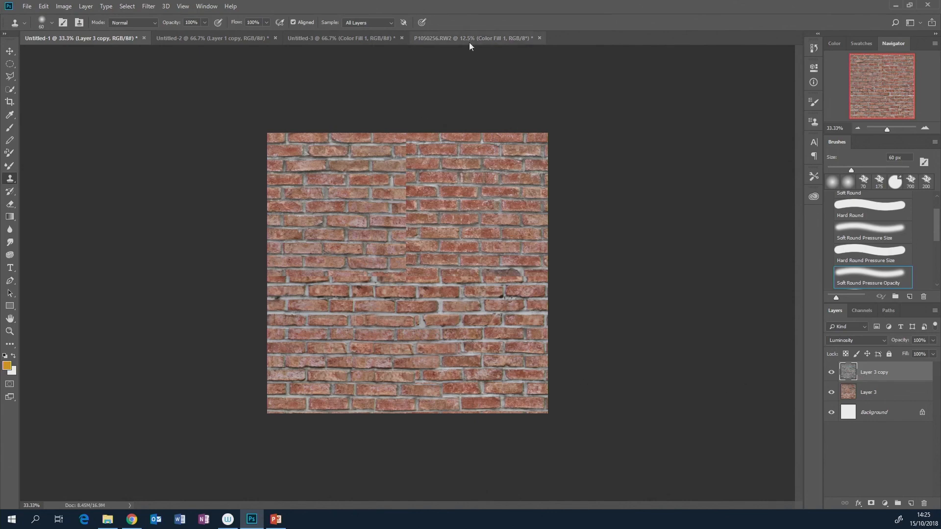
- Review the other open texture documents, hiding Color Fill 1 in P1050256.RW2, and return to the brick document Untitled-1
click(249, 35)
click(346, 36)
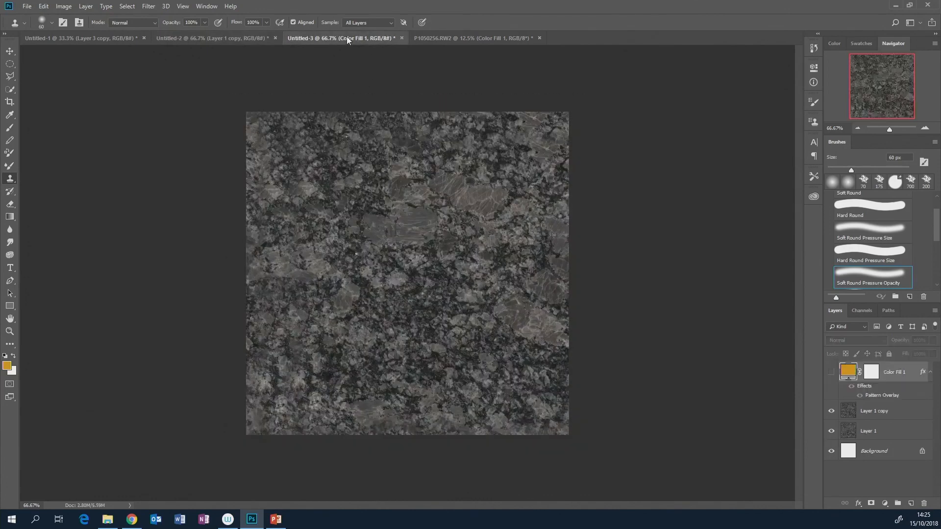
click(442, 37)
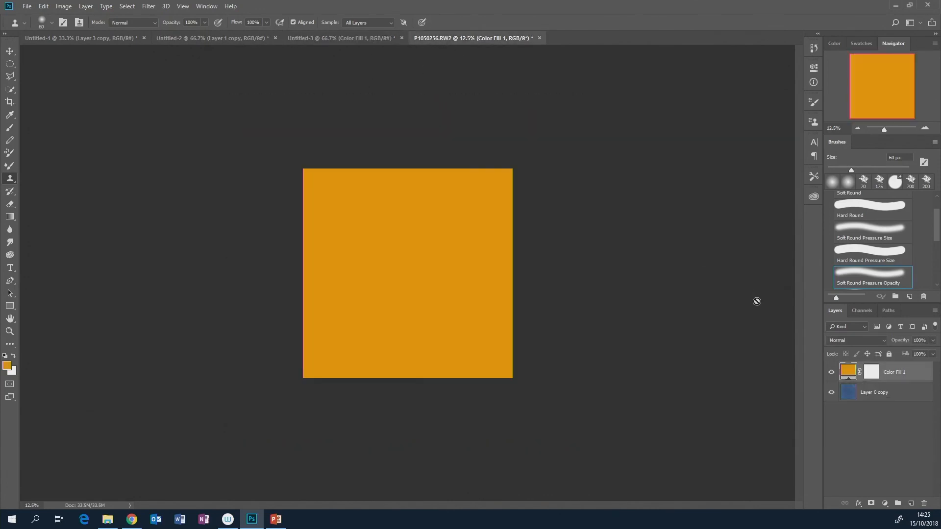
click(832, 373)
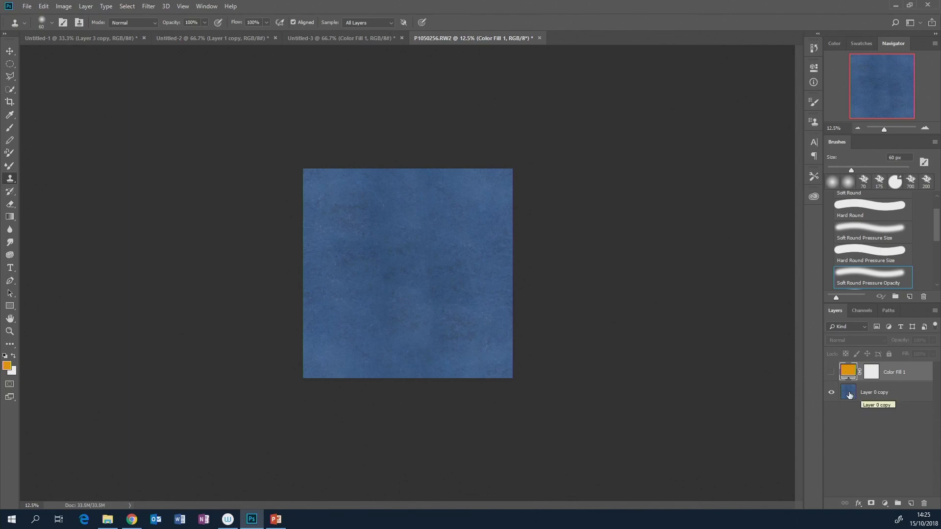
click(110, 39)
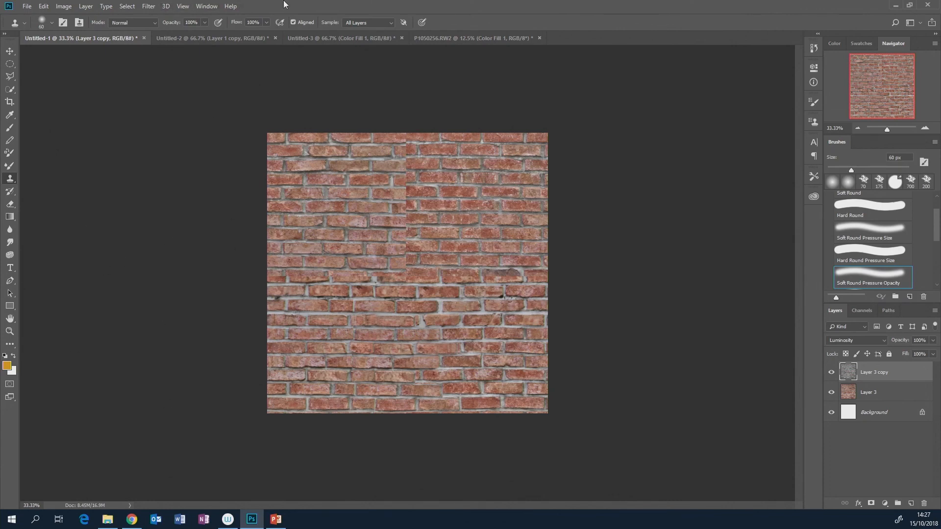
- Minimize the image editor and switch to File Explorer
click(895, 6)
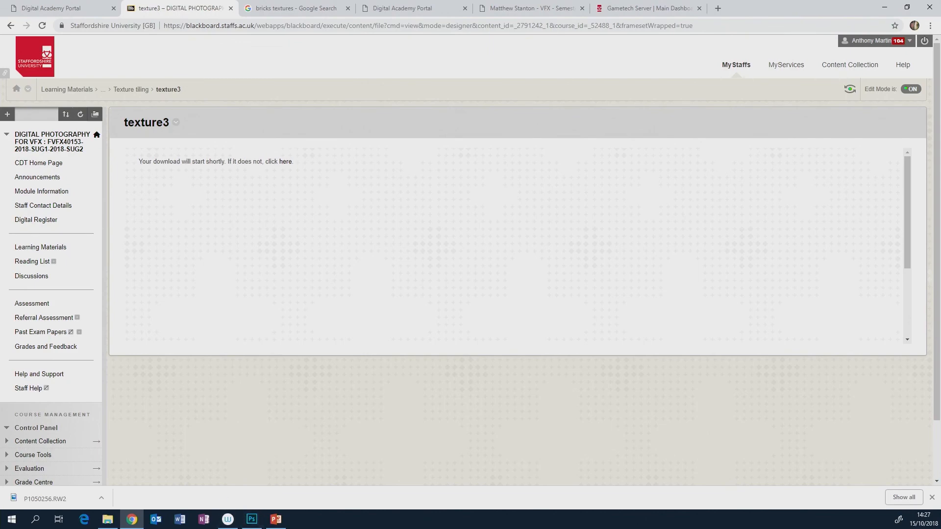
click(108, 519)
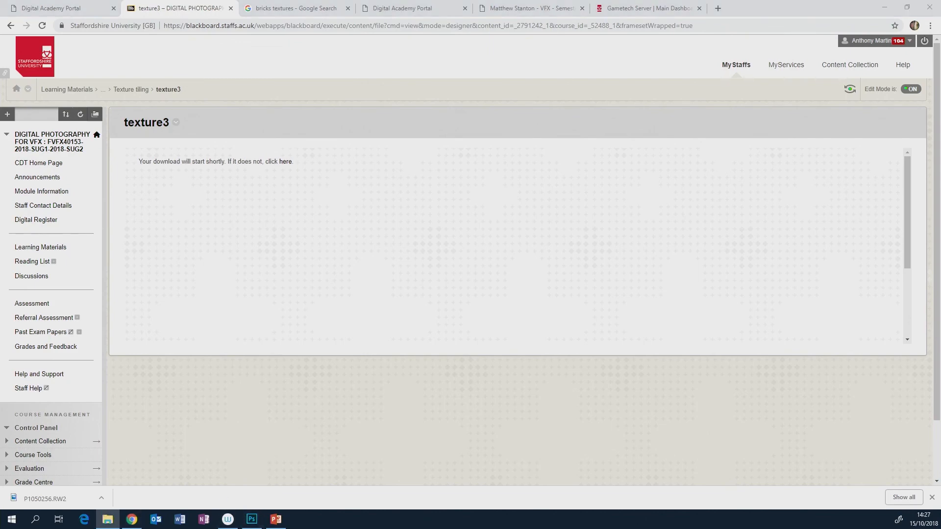